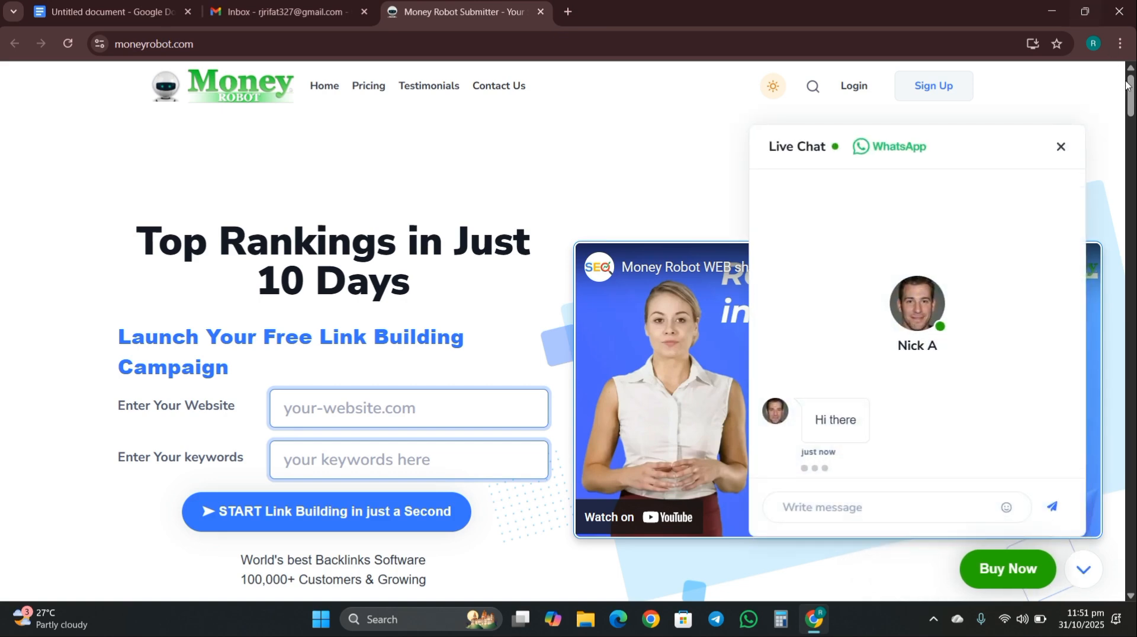
Close the Money Robot live chat, browse down to its pricing plans, and open a new tab.
{"action": "left_click", "coordinate": [1060, 148]}
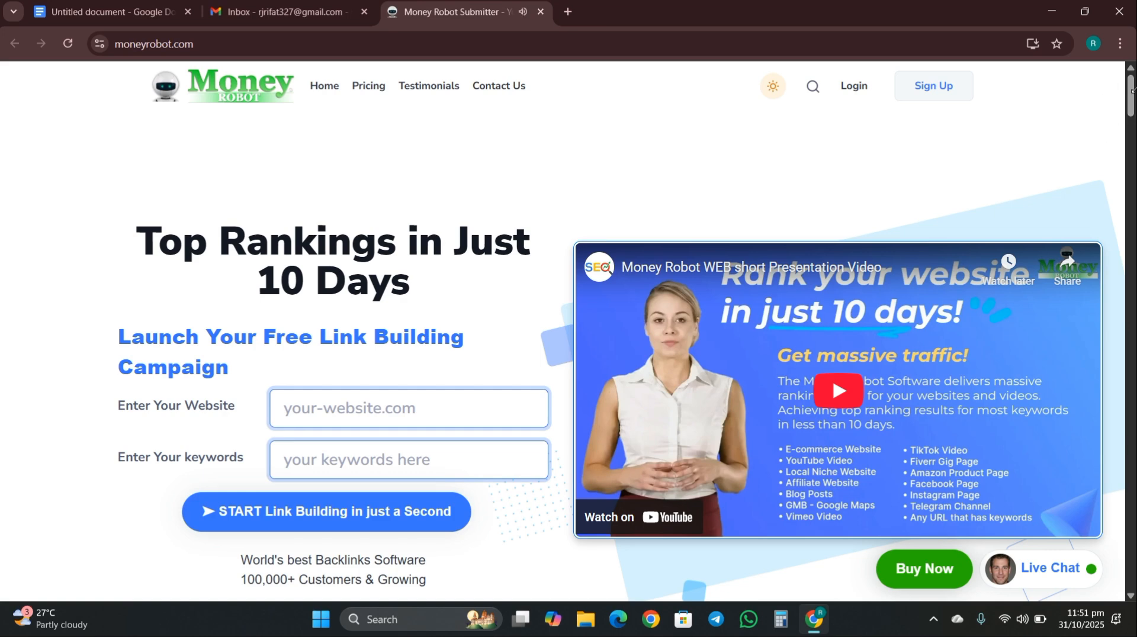
{"action": "scroll", "coordinate": [1132, 89], "scroll_direction": "down", "scroll_amount": 10}
{"action": "scroll", "coordinate": [1132, 89], "scroll_direction": "up", "scroll_amount": 10}
{"action": "mouse_move", "coordinate": [1132, 104]}
{"action": "left_mouse_down"}
{"action": "mouse_move", "coordinate": [1133, 157]}
{"action": "mouse_move", "coordinate": [1132, 98]}
{"action": "left_mouse_up"}
{"action": "left_click", "coordinate": [568, 11]}
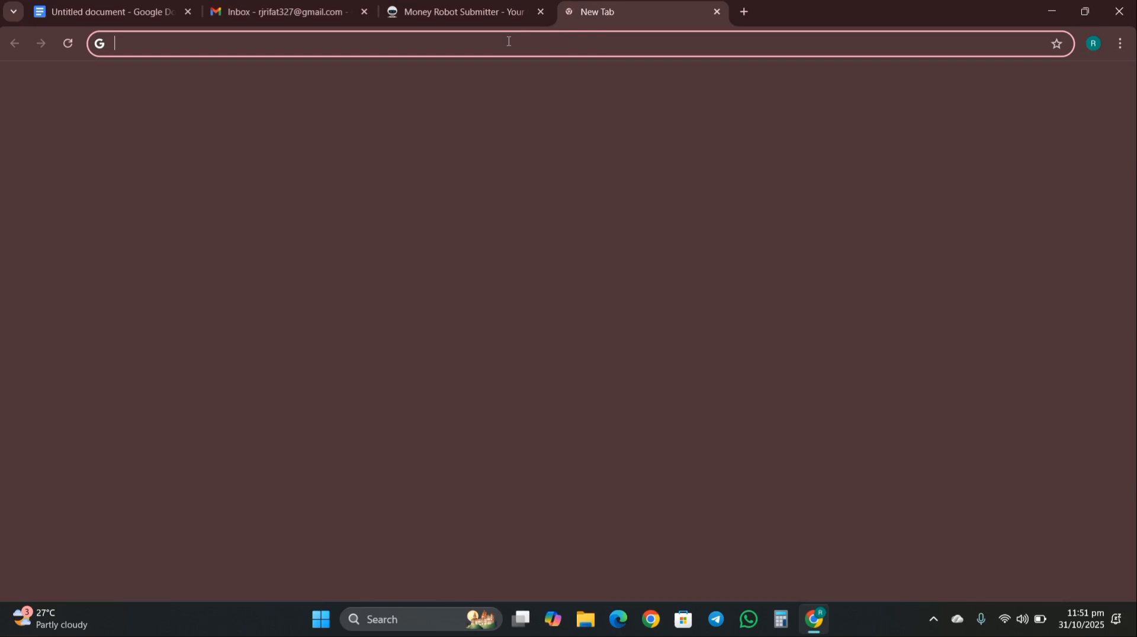
Close the Money Robot tab and search Google for 'fiverr'.
{"action": "left_click", "coordinate": [538, 11]}
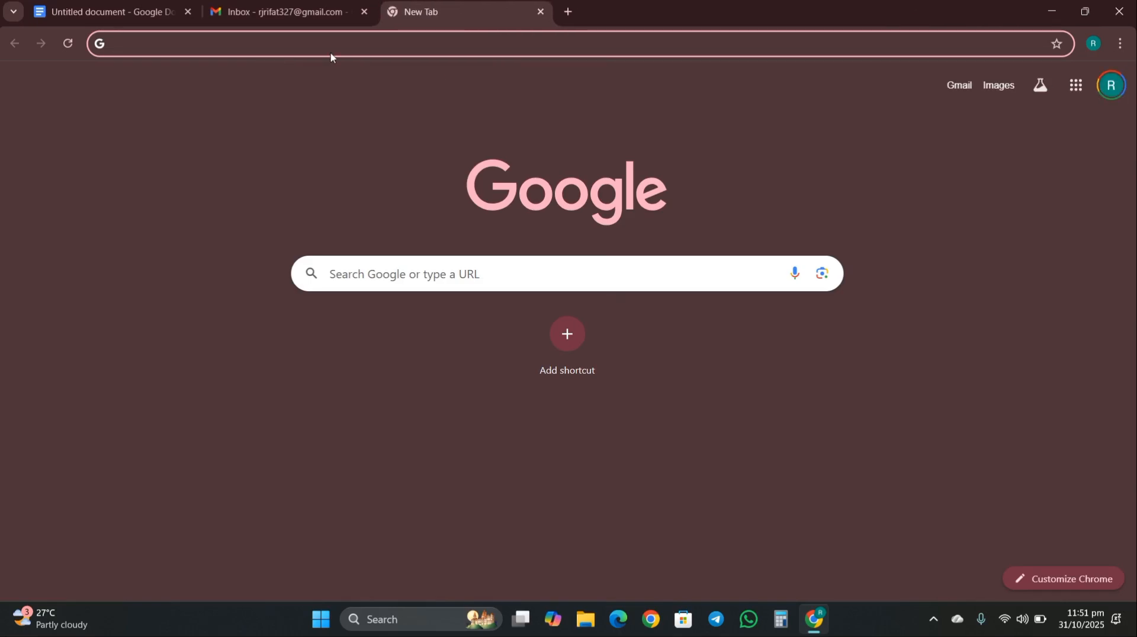
{"action": "type", "text": "fi"}
{"action": "key", "text": "Return"}
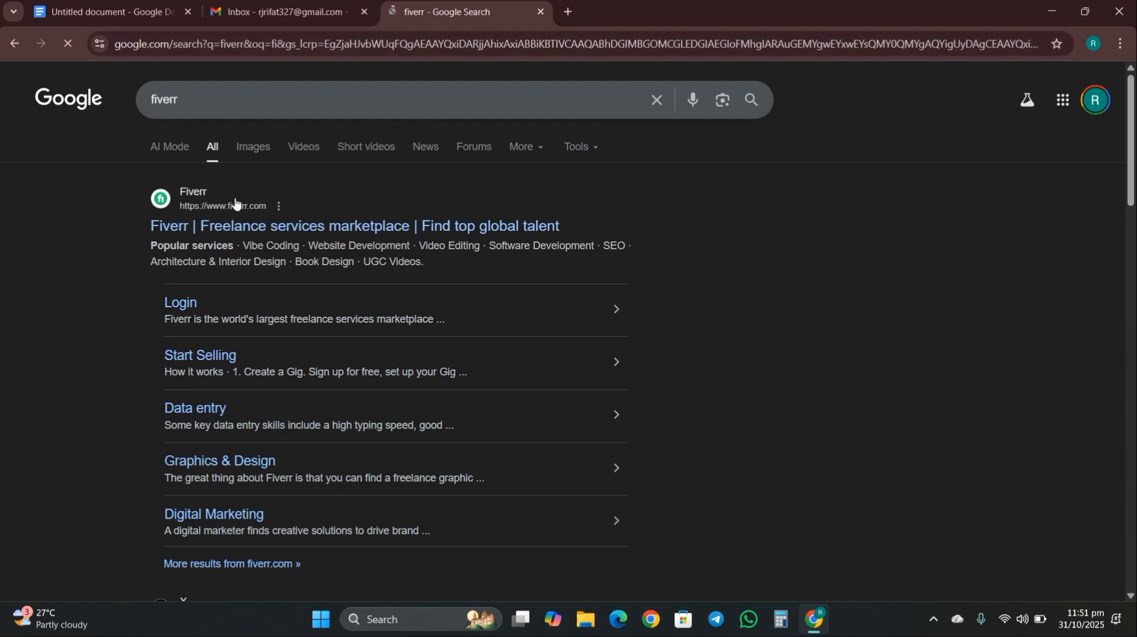
Open Fiverr's official site from the results, dismiss the Google sign-in popup, and scroll the homepage.
{"action": "left_click", "coordinate": [250, 227]}
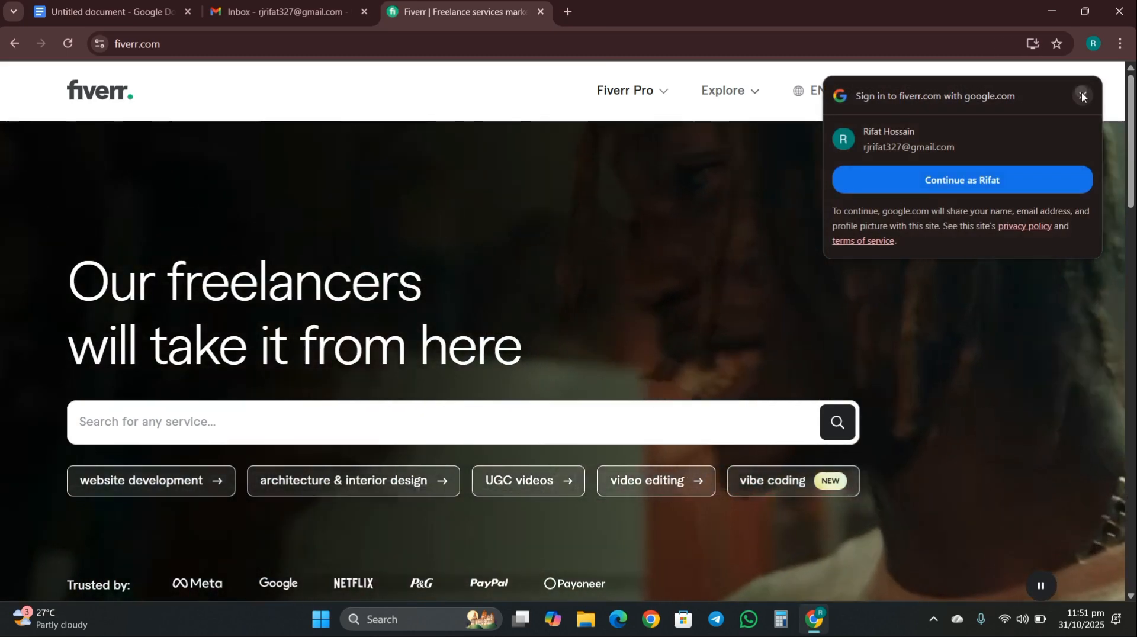
{"action": "left_click", "coordinate": [1082, 97]}
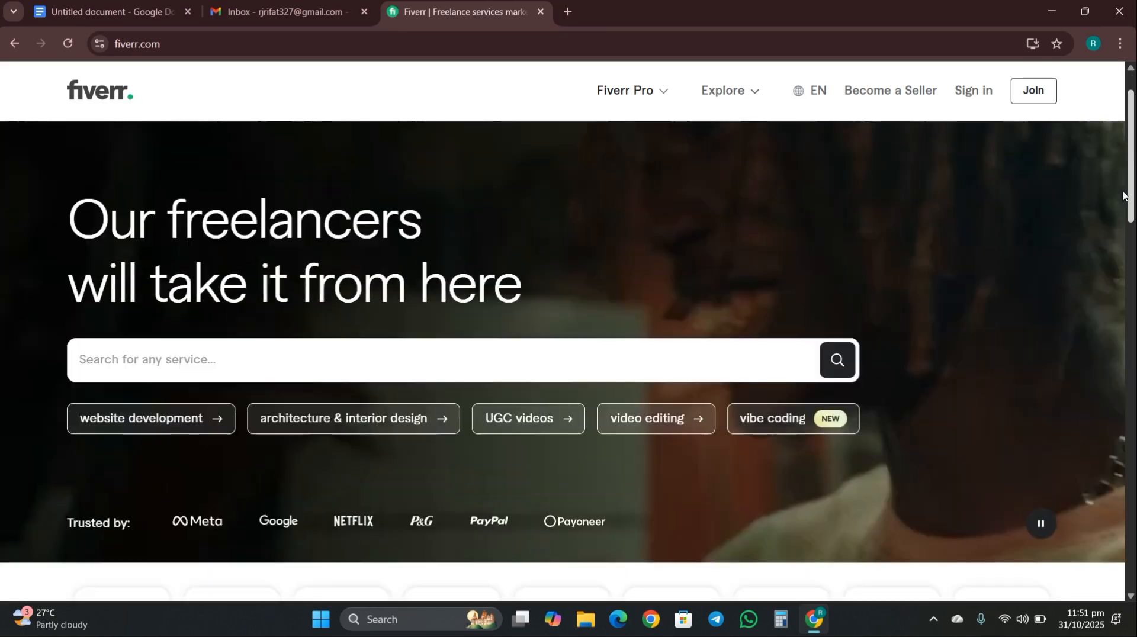
{"action": "mouse_move", "coordinate": [1132, 152]}
{"action": "left_mouse_down"}
{"action": "mouse_move", "coordinate": [1136, 581]}
{"action": "mouse_move", "coordinate": [1132, 112]}
{"action": "mouse_move", "coordinate": [1135, 589]}
{"action": "mouse_move", "coordinate": [1135, 151]}
{"action": "left_mouse_up"}
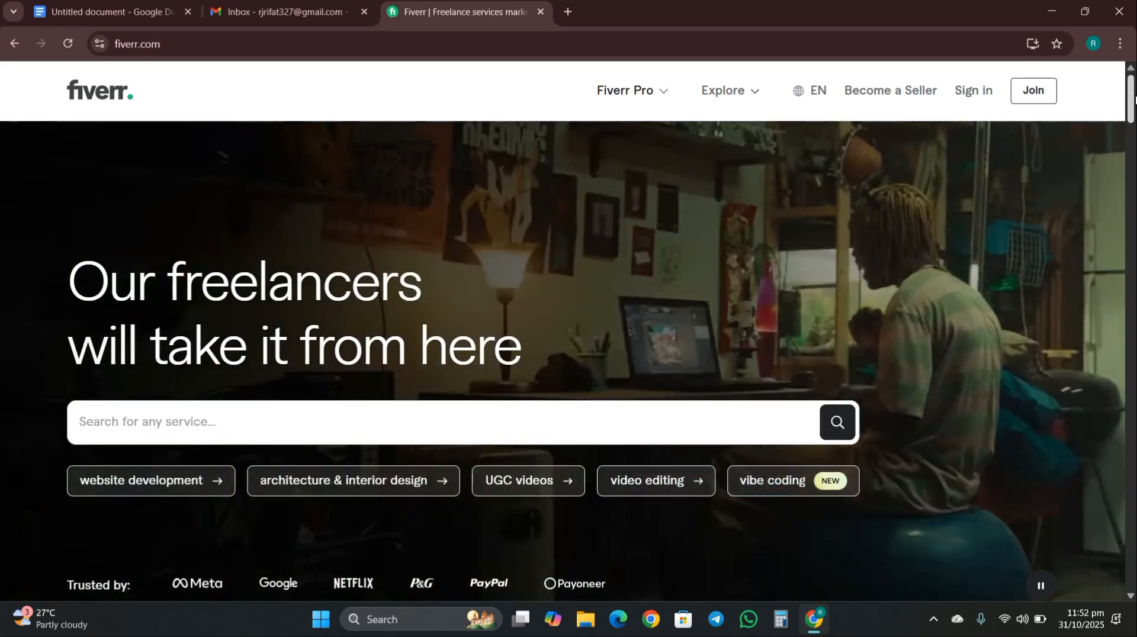
{"action": "left_click_drag", "start_coordinate": [1134, 98], "coordinate": [1131, 261]}
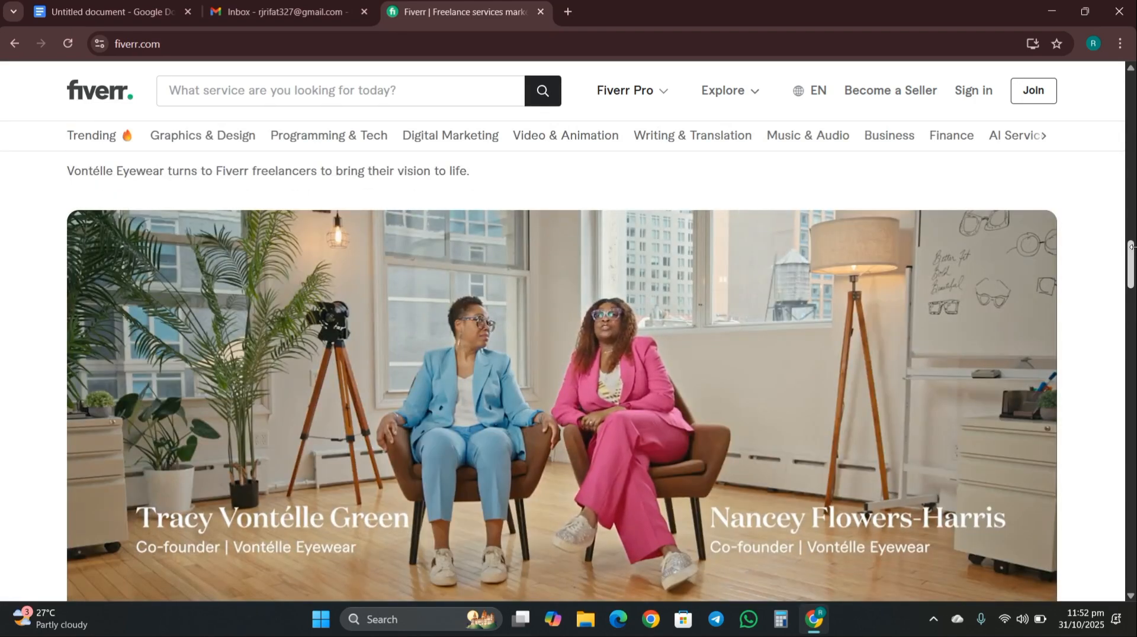
{"action": "left_click_drag", "start_coordinate": [1134, 252], "coordinate": [1130, 46]}
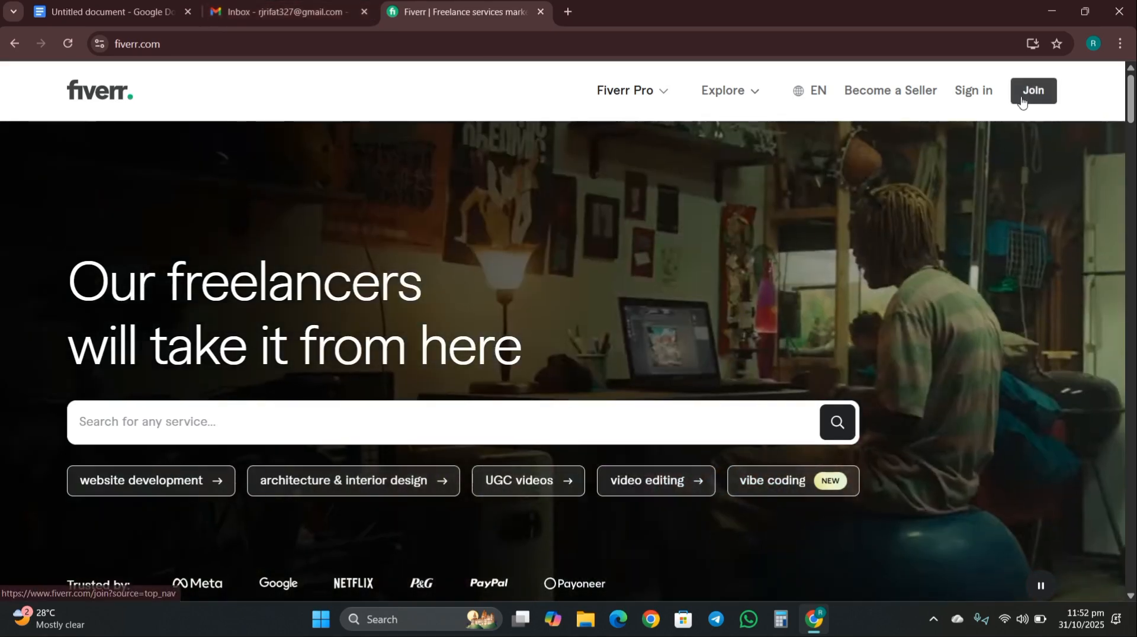
Start a new Fiverr account using the Continue with email sign-up option.
{"action": "left_click", "coordinate": [1034, 91]}
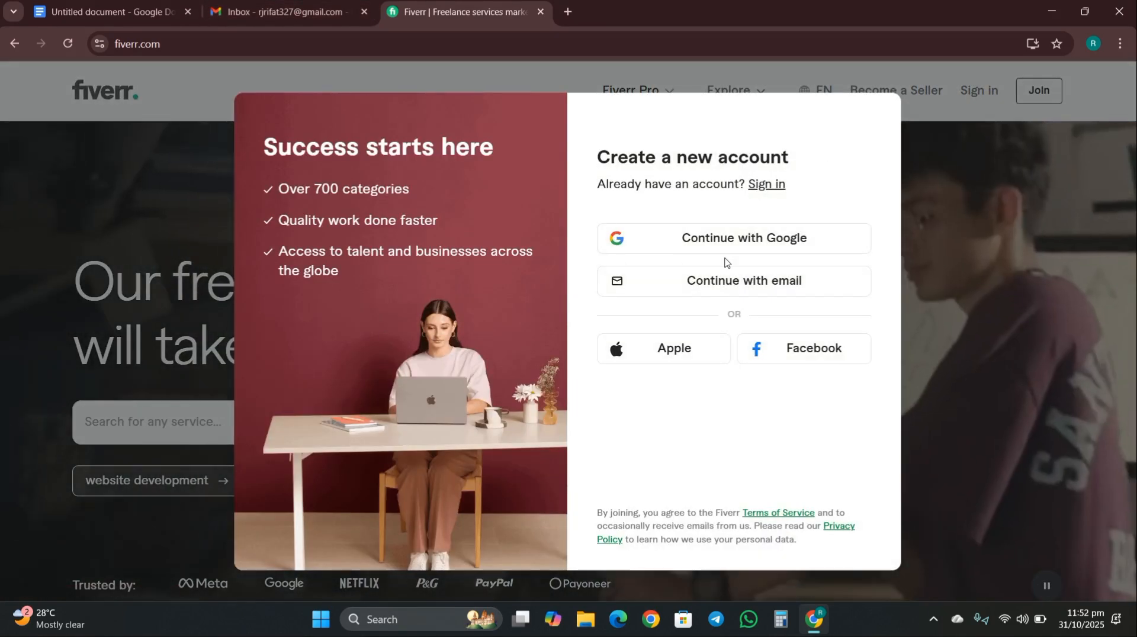
{"action": "left_click", "coordinate": [728, 292]}
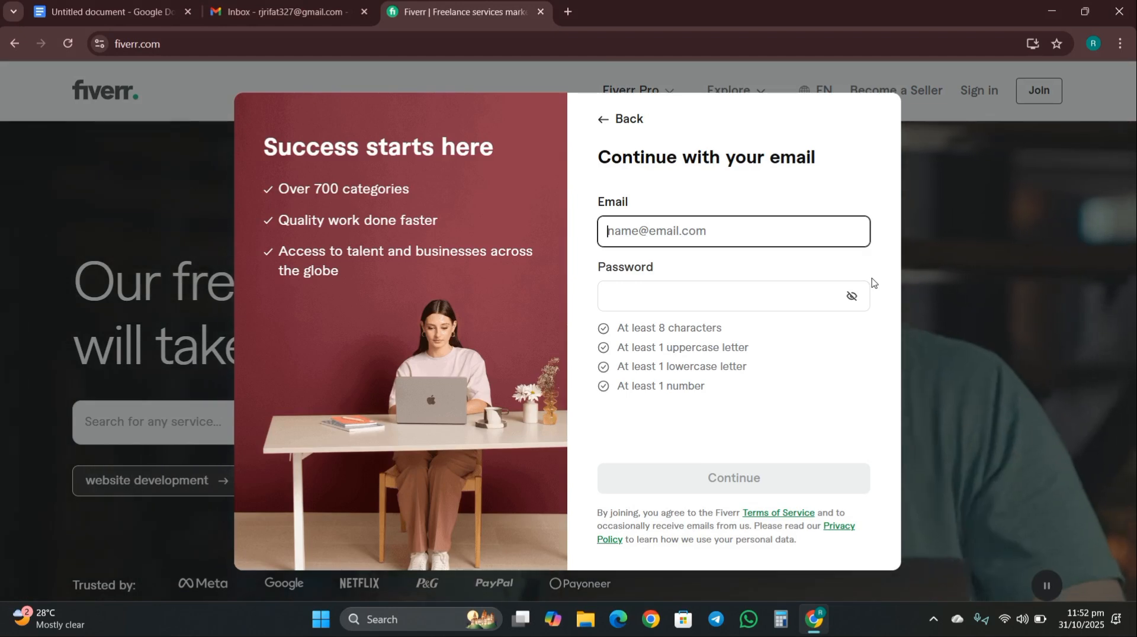
{"action": "left_click", "coordinate": [616, 120]}
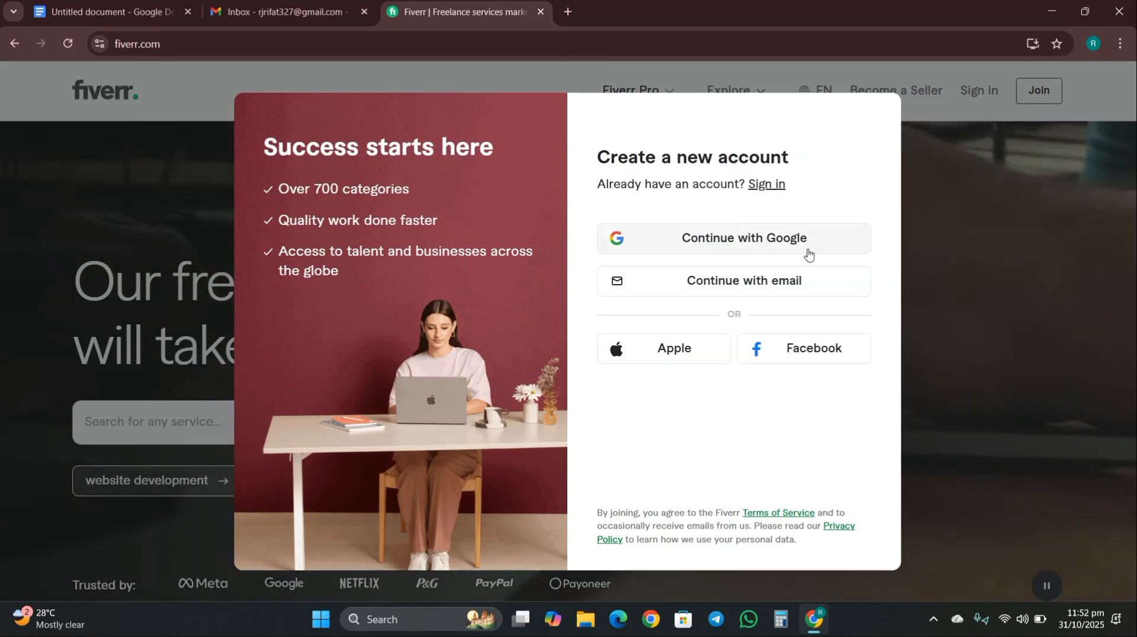
{"action": "left_click", "coordinate": [710, 286]}
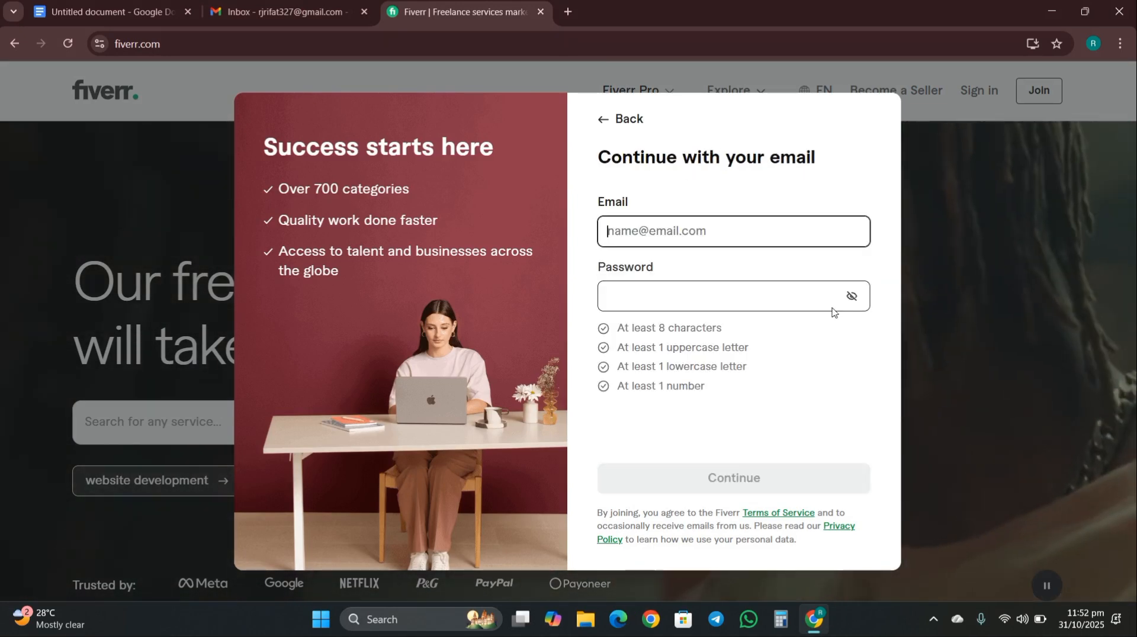
{"action": "left_click", "coordinate": [271, 8]}
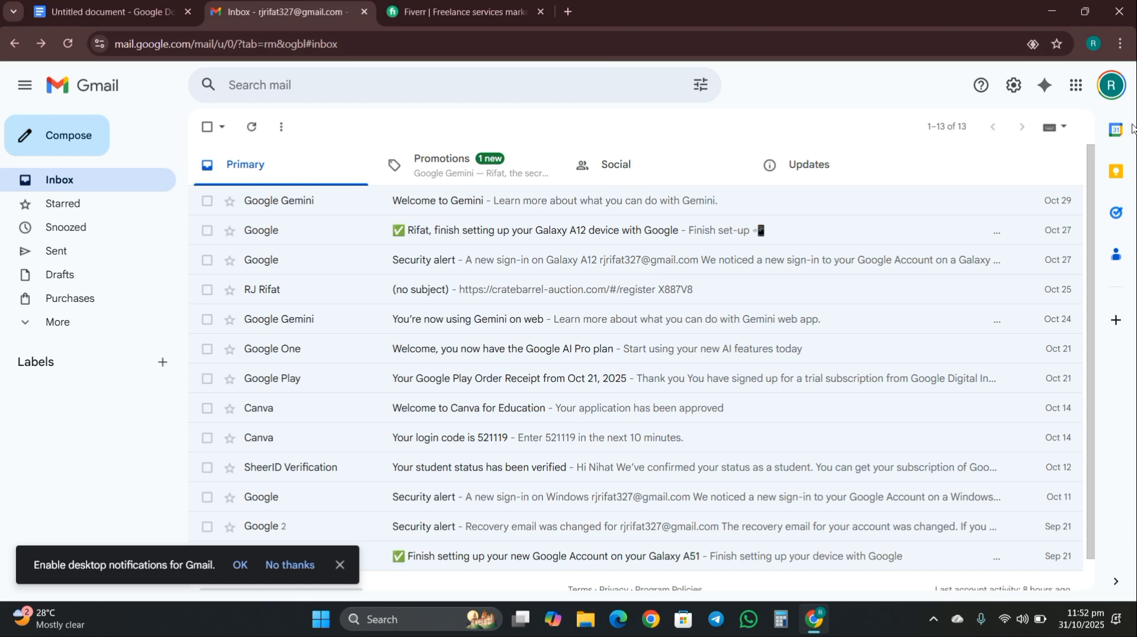
{"action": "left_click", "coordinate": [1120, 96]}
{"action": "triple_click", "coordinate": [956, 126]}
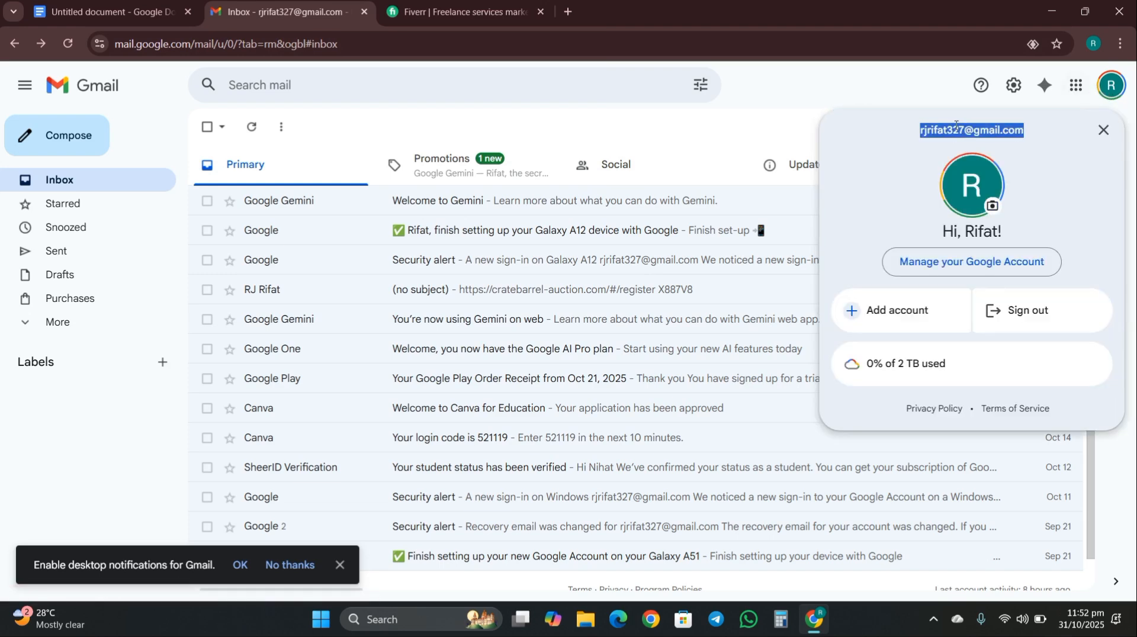
{"action": "left_click", "coordinate": [638, 238]}
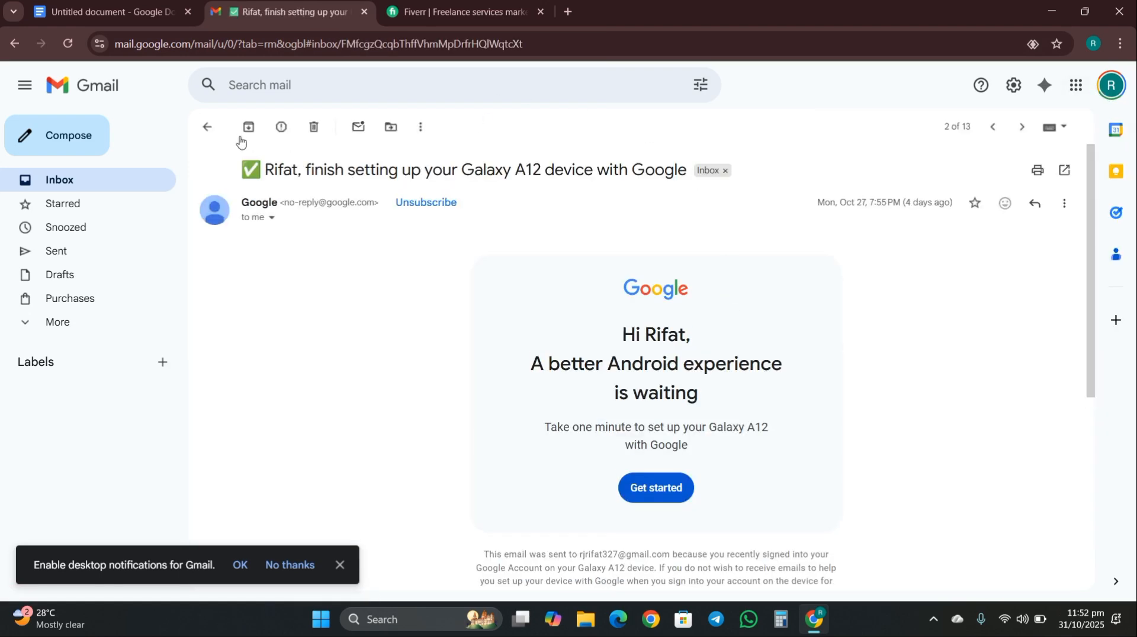
{"action": "left_click", "coordinate": [469, 16]}
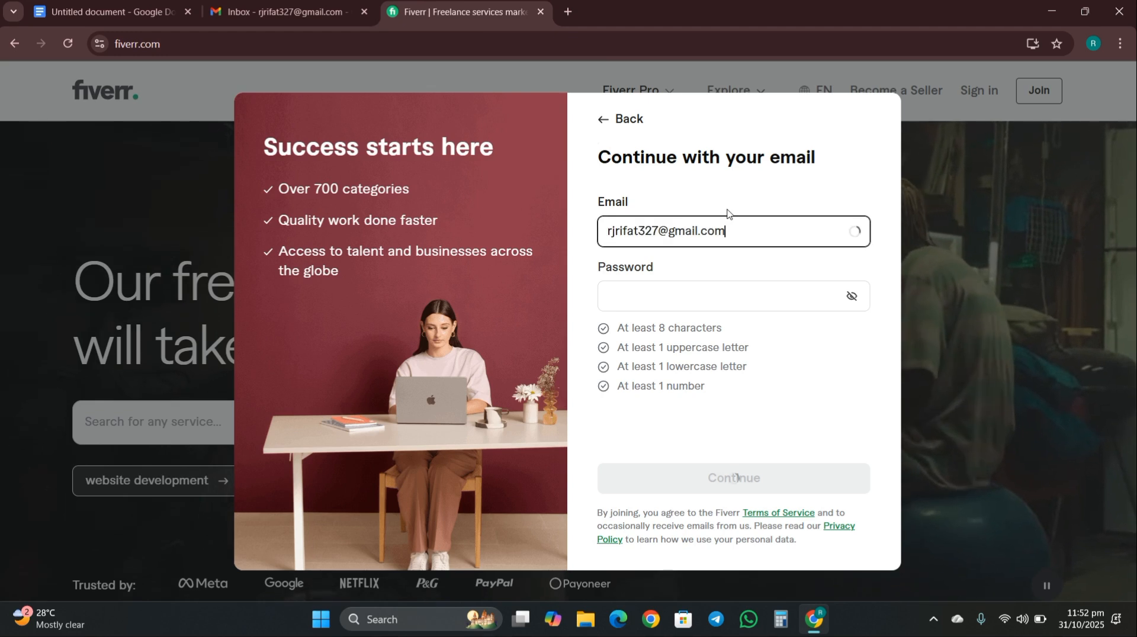
Accept Chrome's suggested strong password and reveal it as plain text.
{"action": "left_click", "coordinate": [729, 290]}
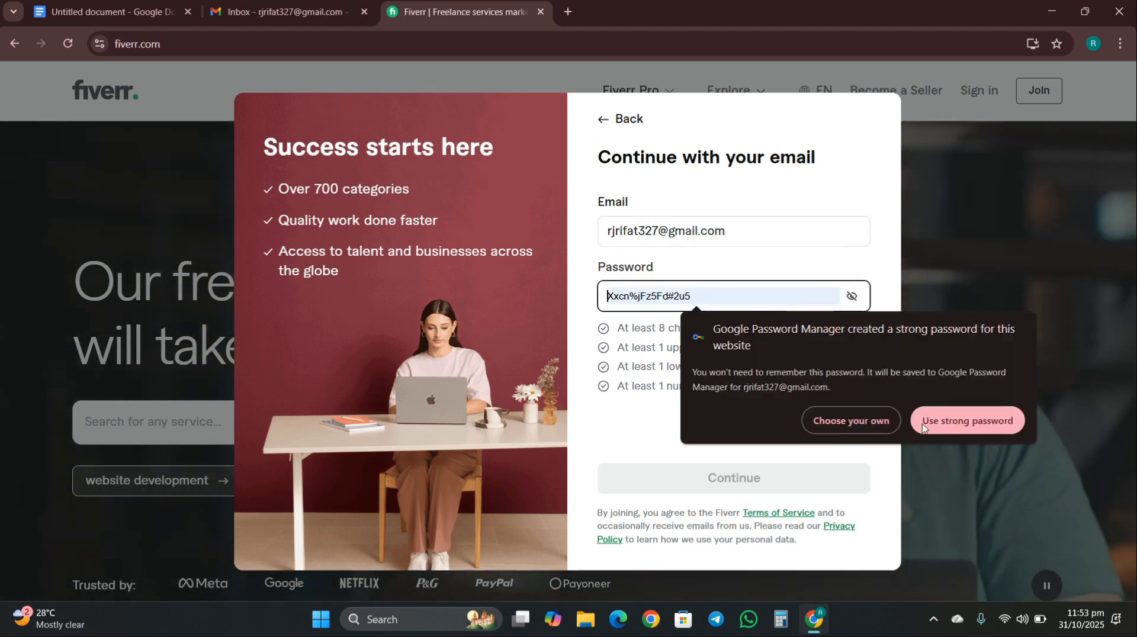
{"action": "left_click", "coordinate": [924, 422]}
{"action": "left_click", "coordinate": [851, 296]}
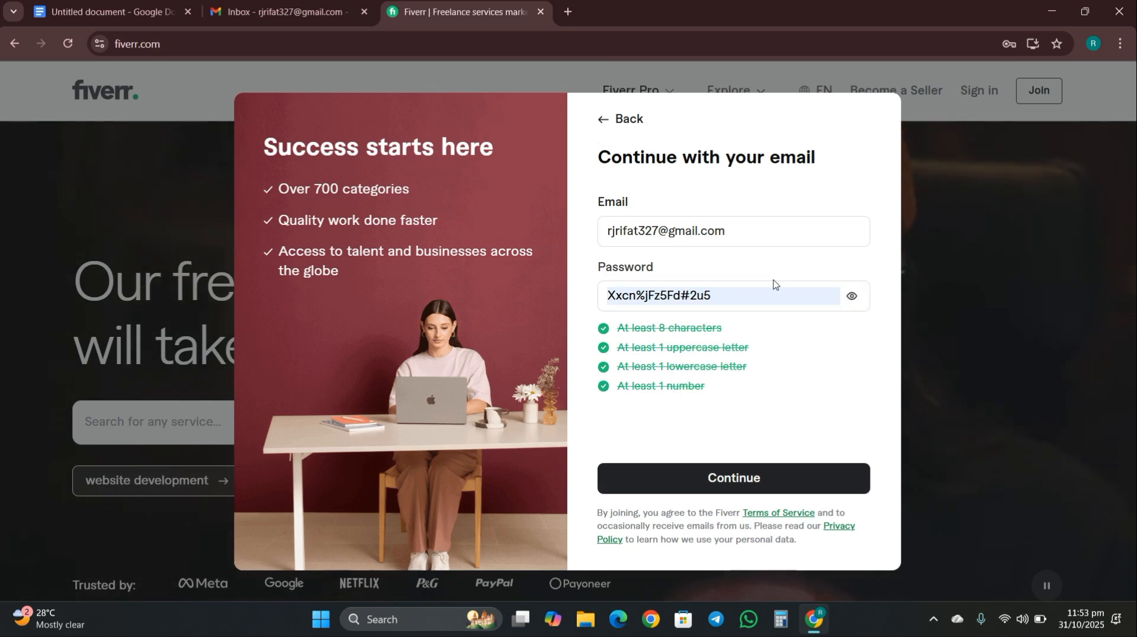
{"action": "left_click", "coordinate": [748, 298]}
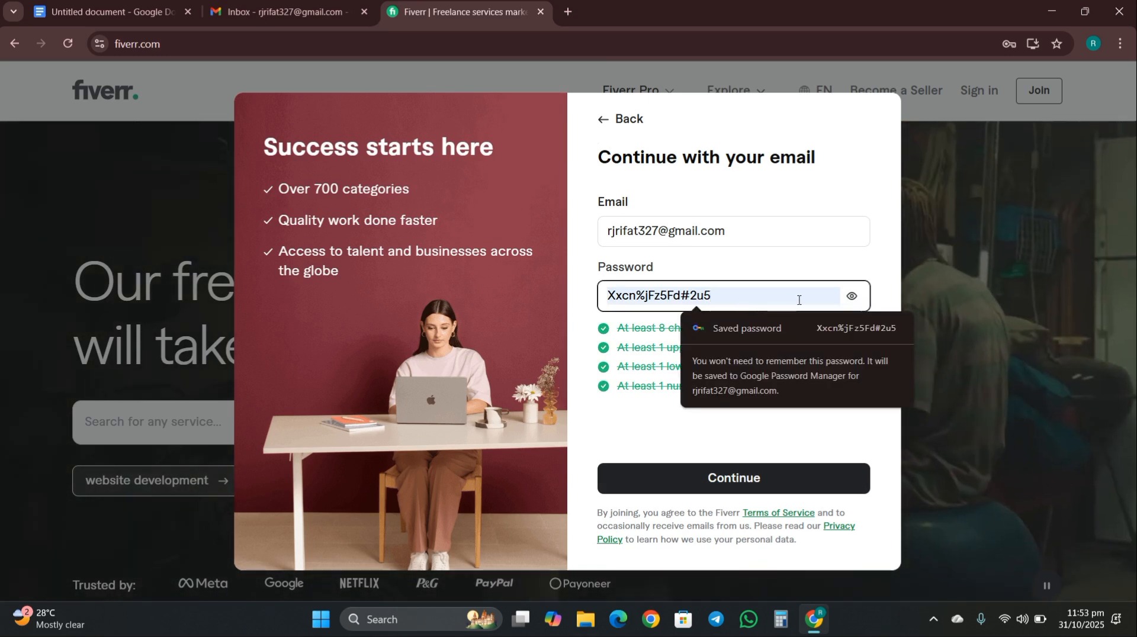
{"action": "left_click_drag", "start_coordinate": [799, 300], "coordinate": [667, 302]}
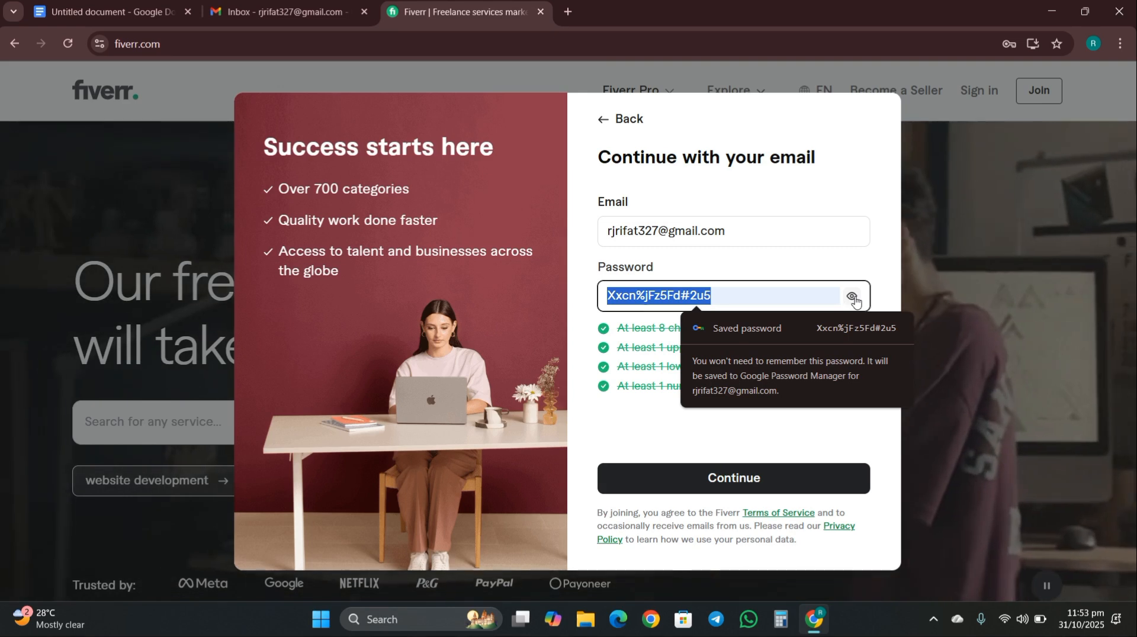
Replace the whole password with a newly typed password containing upper and lowercase letters.
{"action": "double_click", "coordinate": [661, 231]}
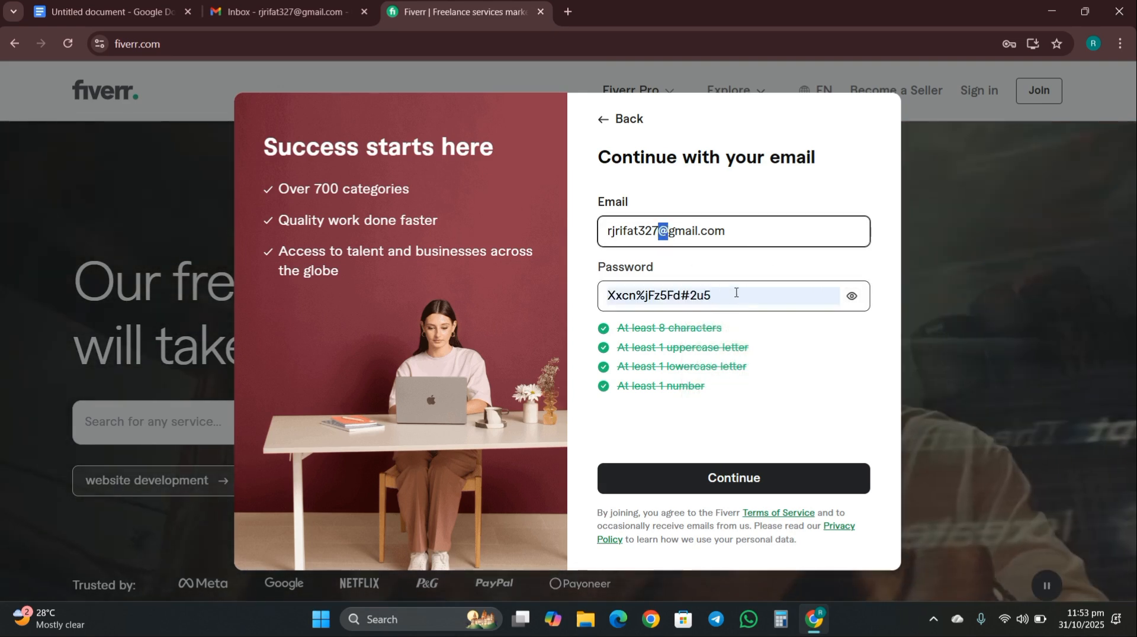
{"action": "key", "text": "Tab"}
{"action": "left_click", "coordinate": [851, 298]}
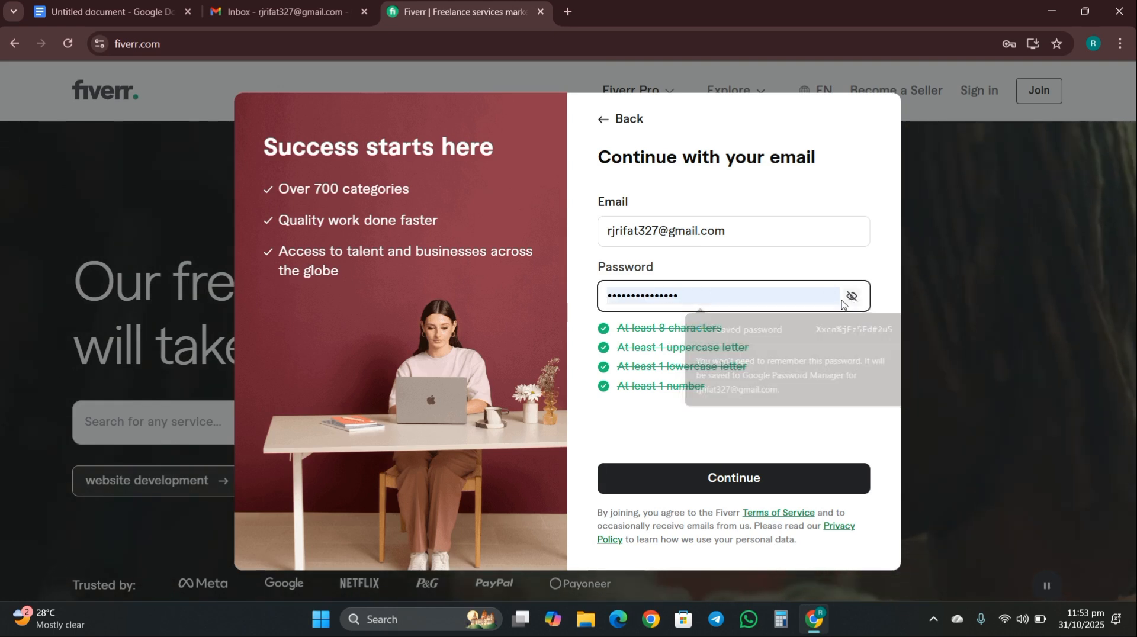
{"action": "left_click_drag", "start_coordinate": [698, 298], "coordinate": [556, 308]}
{"action": "triple_click", "coordinate": [793, 295]}
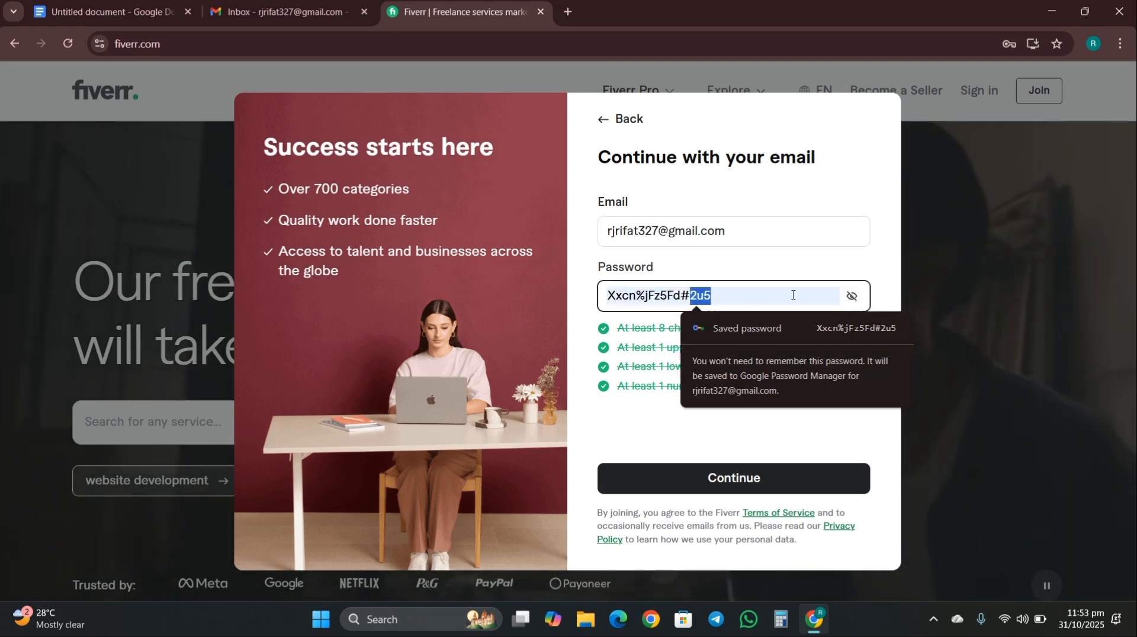
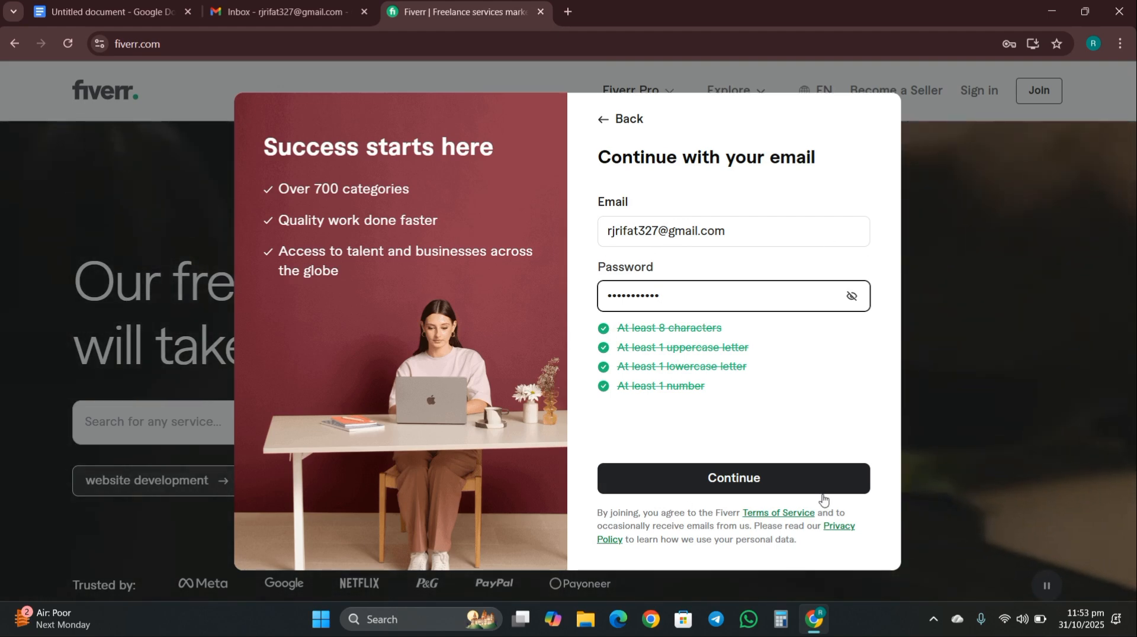
Submit the email and password, save the password in Chrome, and focus the username field.
{"action": "left_click", "coordinate": [738, 477]}
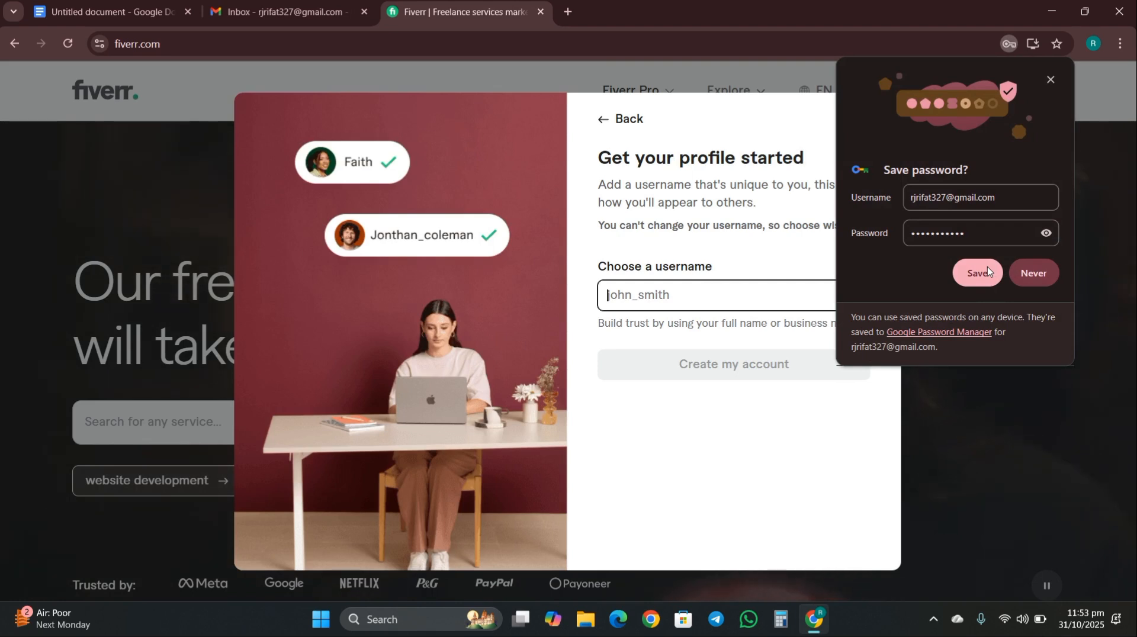
{"action": "left_click", "coordinate": [987, 271]}
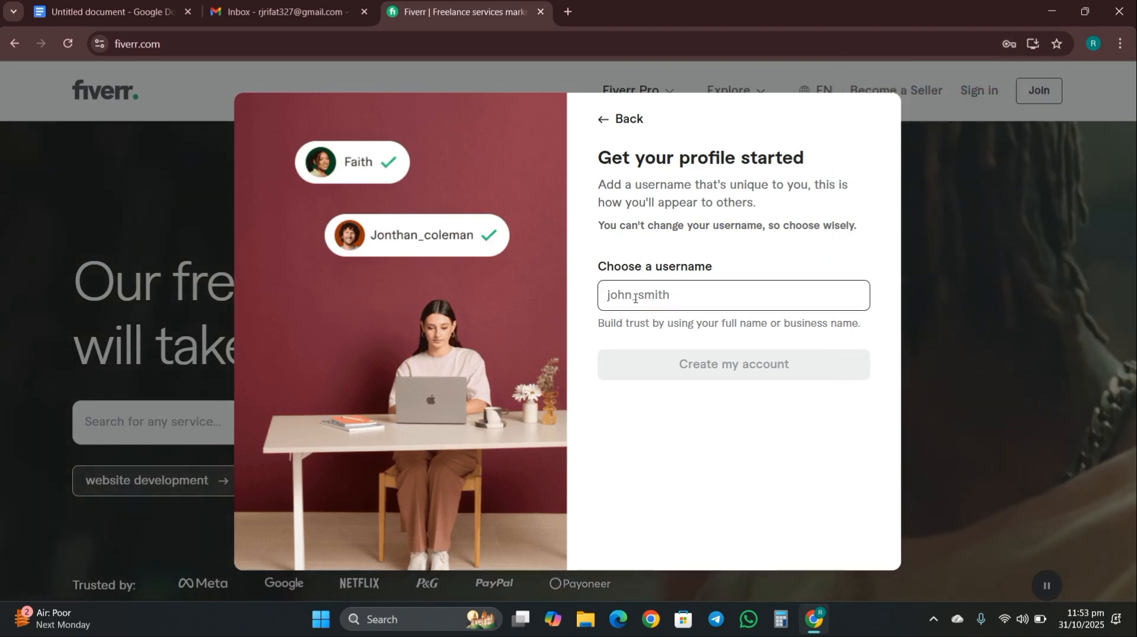
{"action": "left_click", "coordinate": [635, 303]}
{"action": "left_click", "coordinate": [622, 433]}
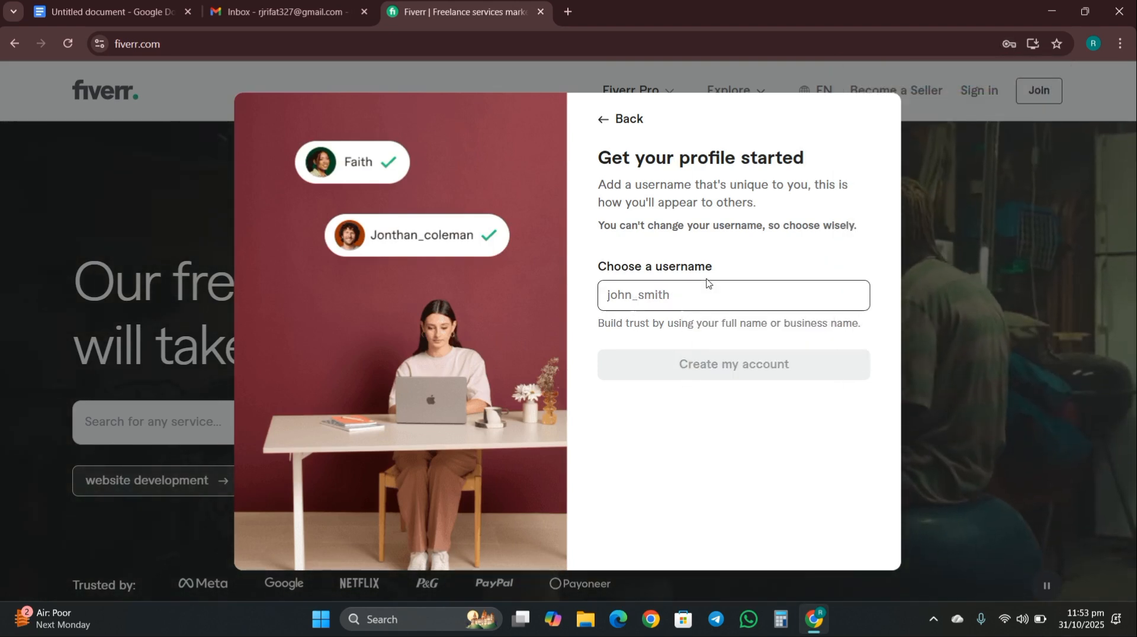
{"action": "left_click", "coordinate": [693, 295]}
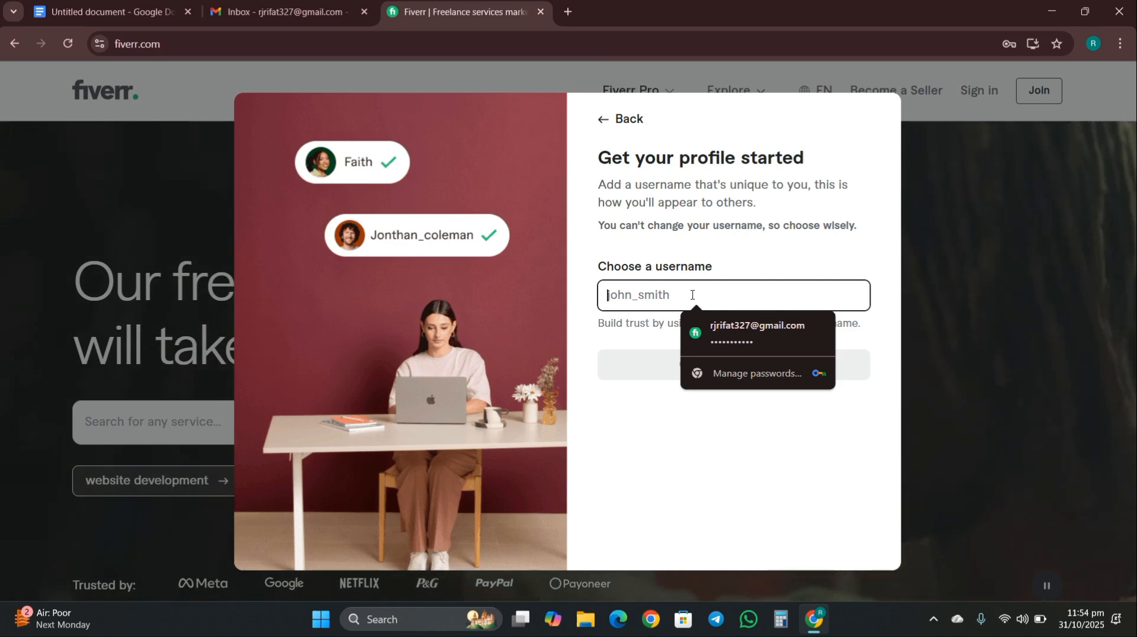
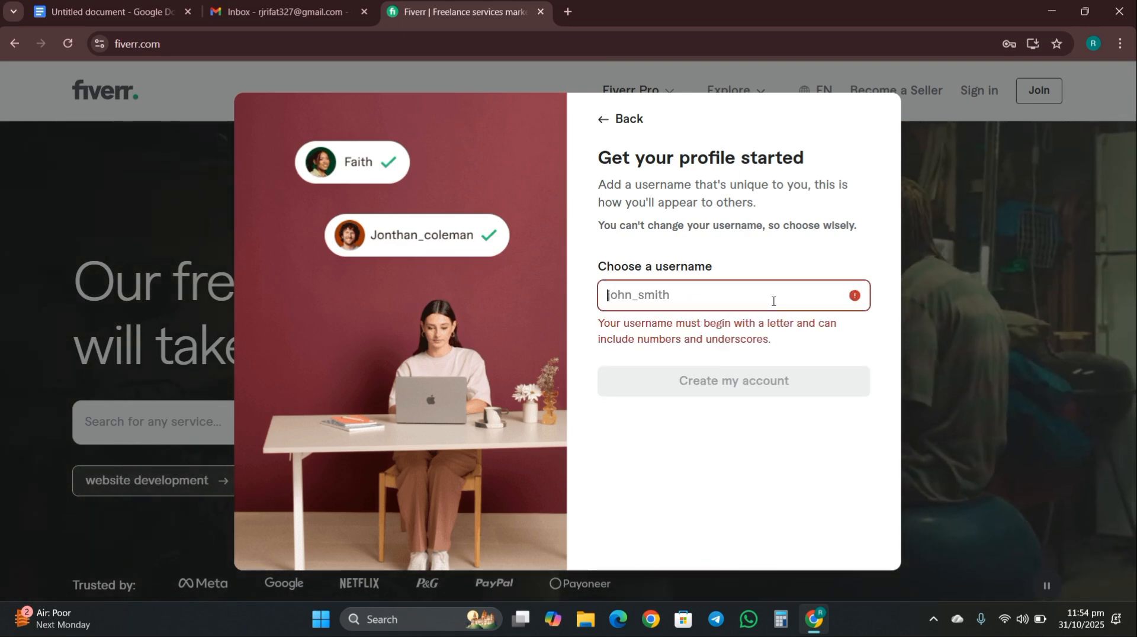
Try several usernames until an available one gets a check mark.
{"action": "type", "text": "rifat"}
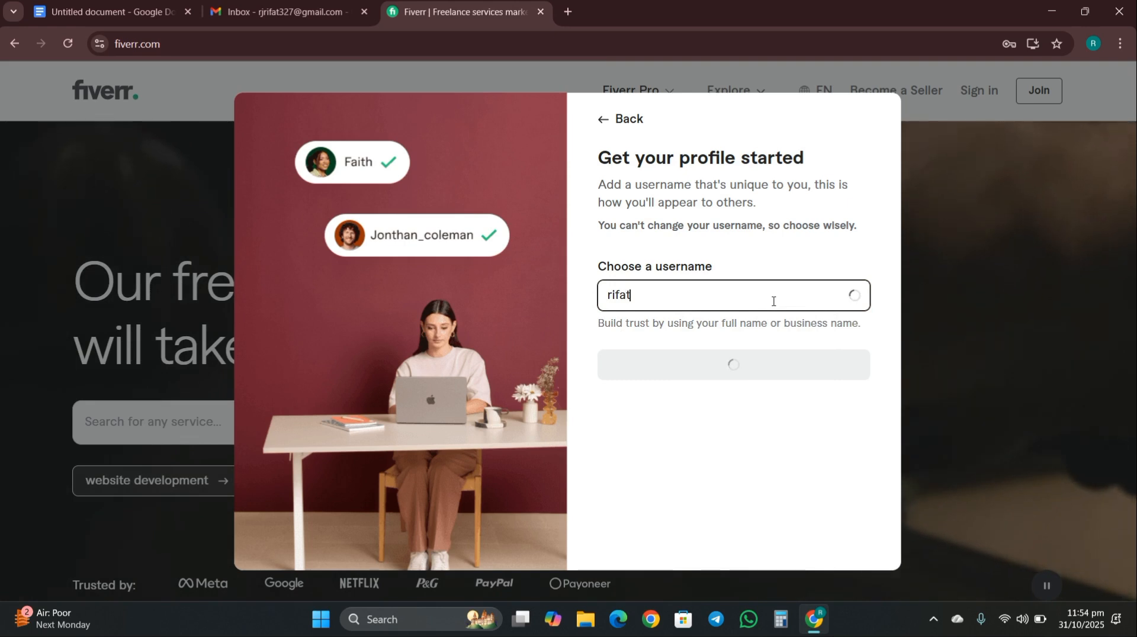
{"action": "type", "text": "121"}
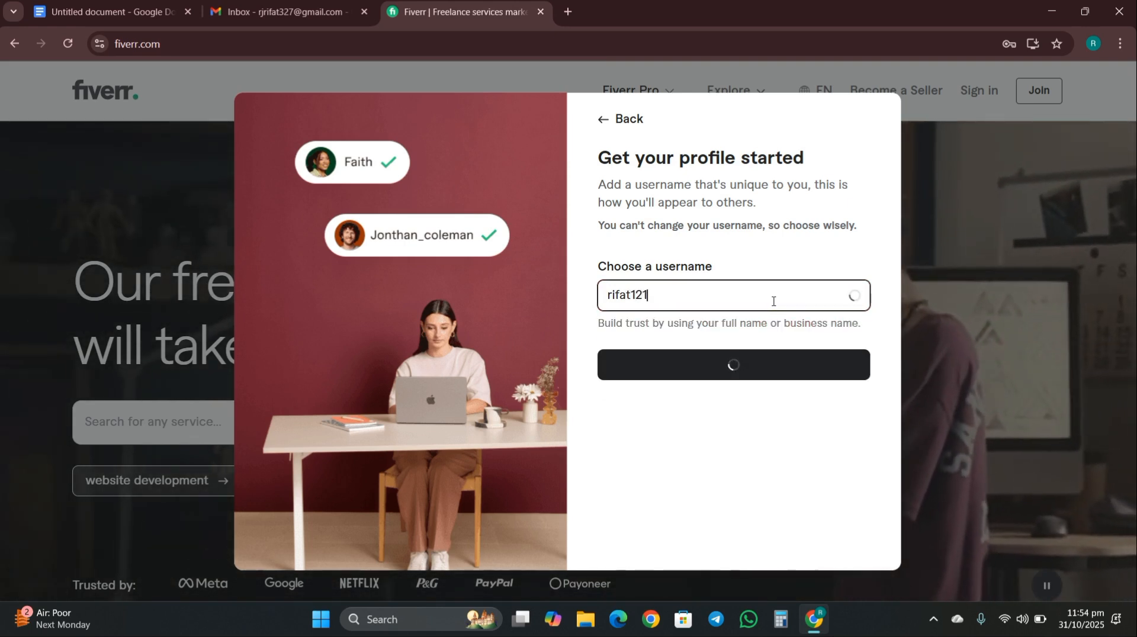
{"action": "type", "text": "0"}
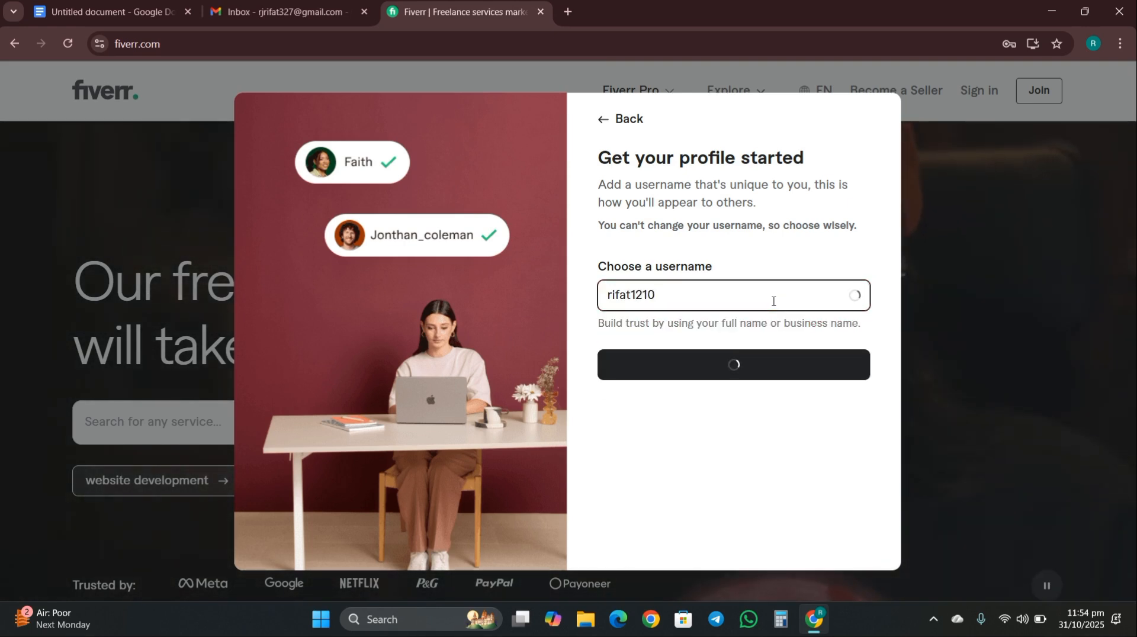
{"action": "key", "text": "BackSpace"}
{"action": "key", "text": "BackSpace"}
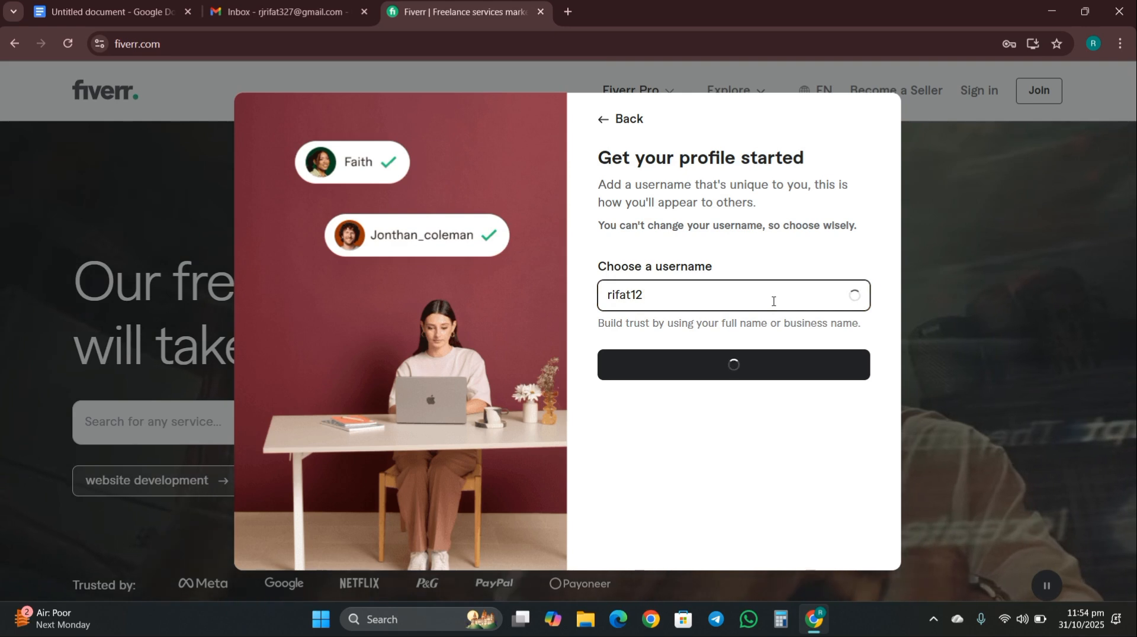
{"action": "type", "text": "121"}
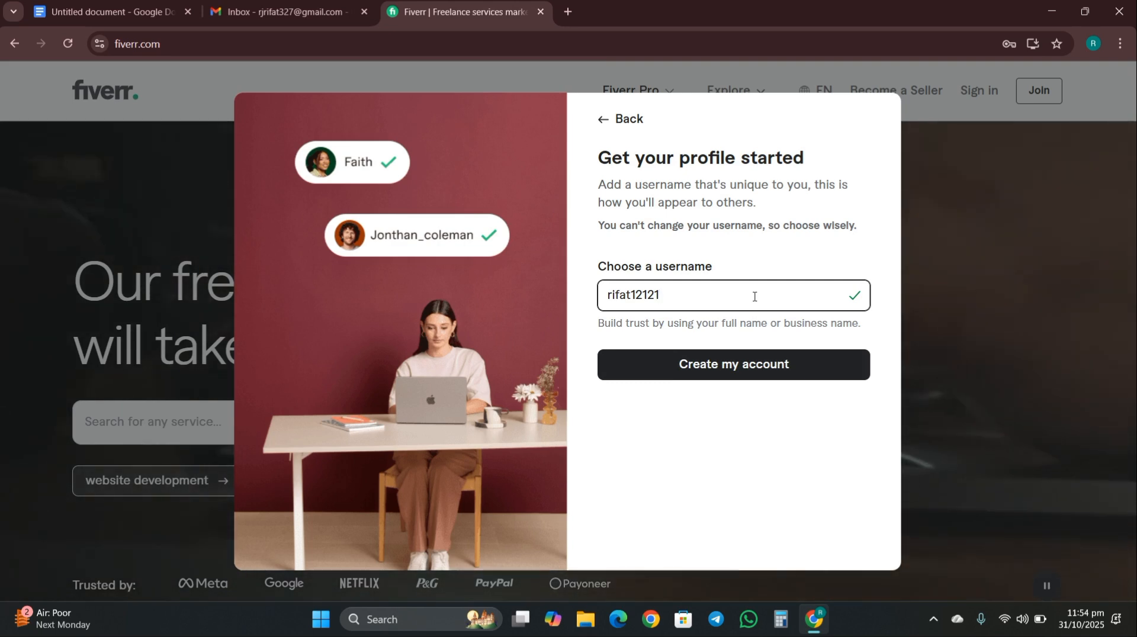
{"action": "key", "text": "BackSpace"}
{"action": "key", "text": "BackSpace"}
{"action": "key", "text": "BackSpace"}
{"action": "key", "text": "BackSpace"}
{"action": "key", "text": "BackSpace"}
{"action": "key", "text": "BackSpace"}
{"action": "key", "text": "BackSpace"}
{"action": "key", "text": "BackSpace"}
{"action": "key", "text": "BackSpace"}
{"action": "key", "text": "BackSpace"}
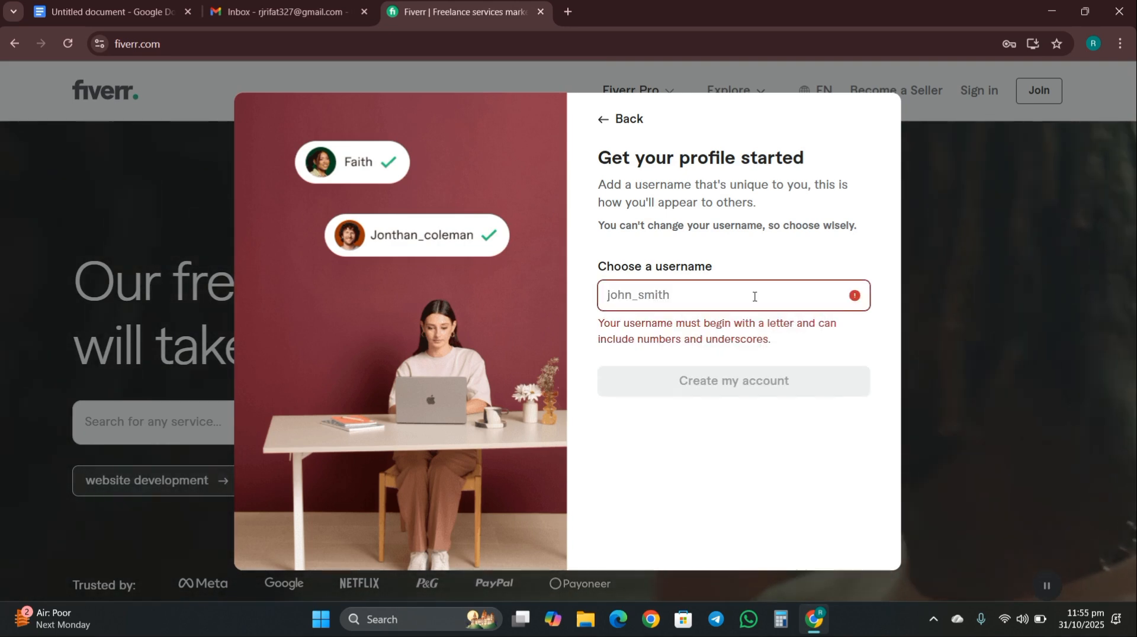
{"action": "type", "text": "rayhan"}
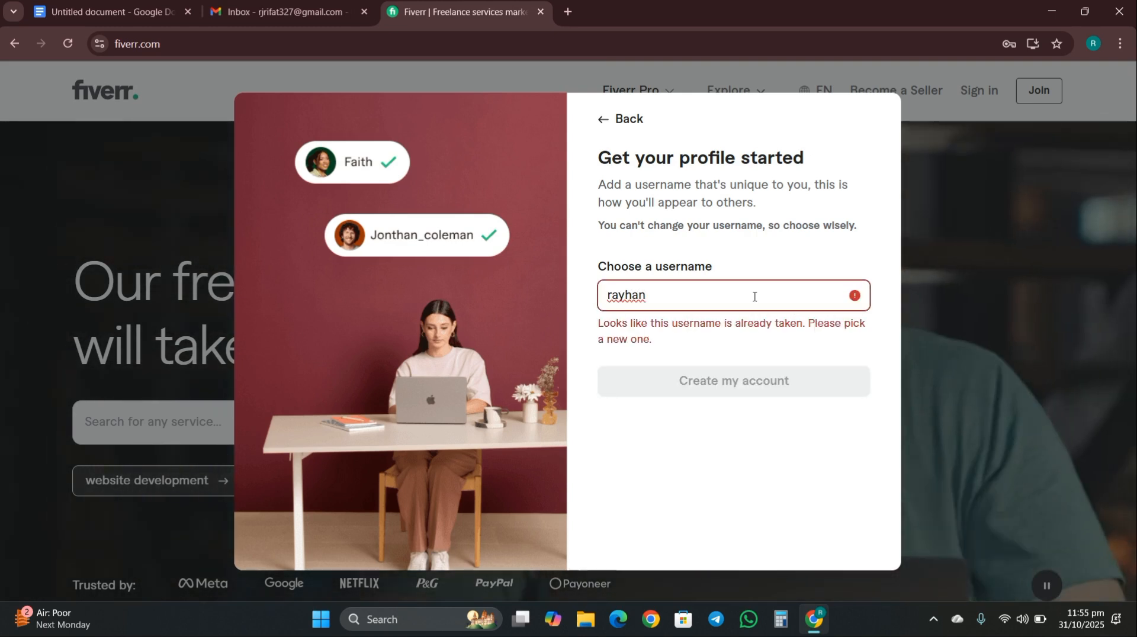
{"action": "type", "text": "1"}
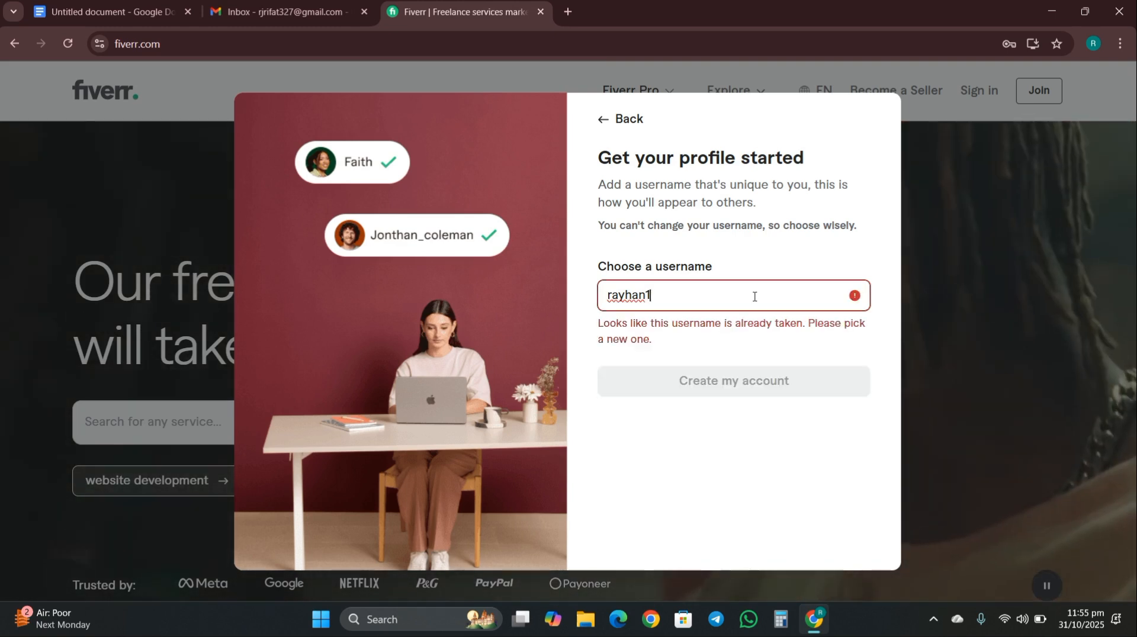
{"action": "type", "text": "65"}
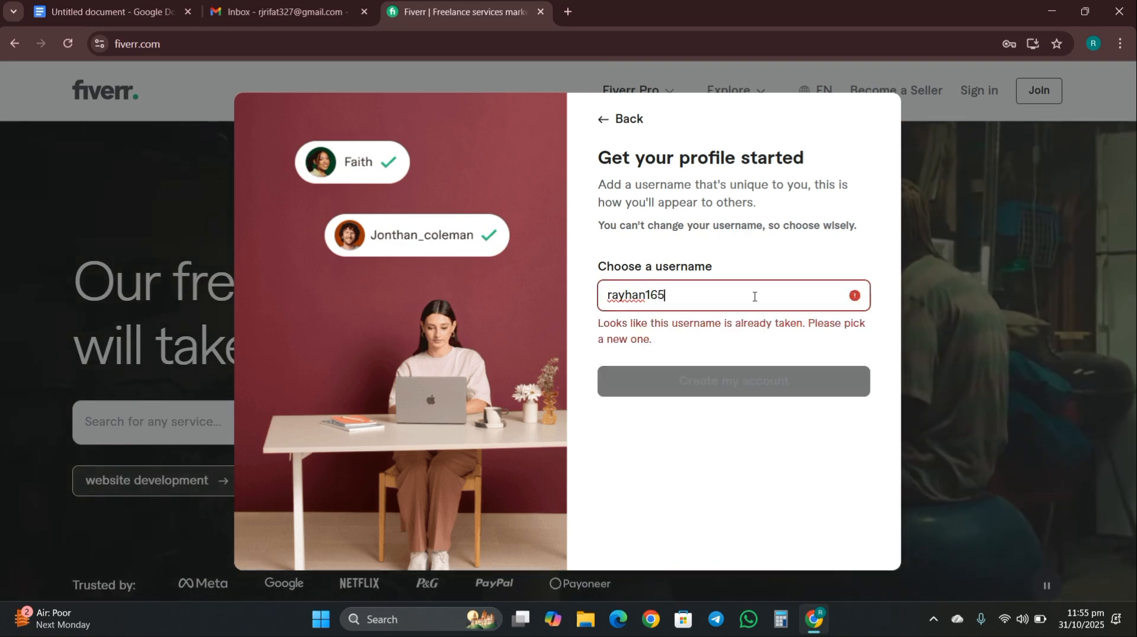
{"action": "type", "text": "0"}
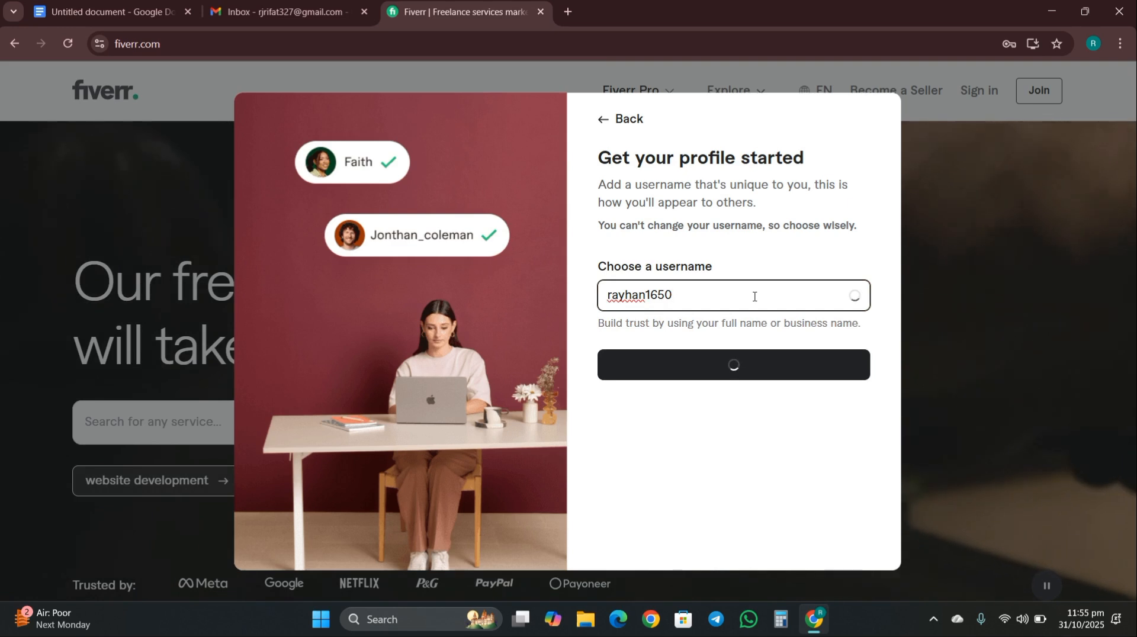
{"action": "type", "text": "0"}
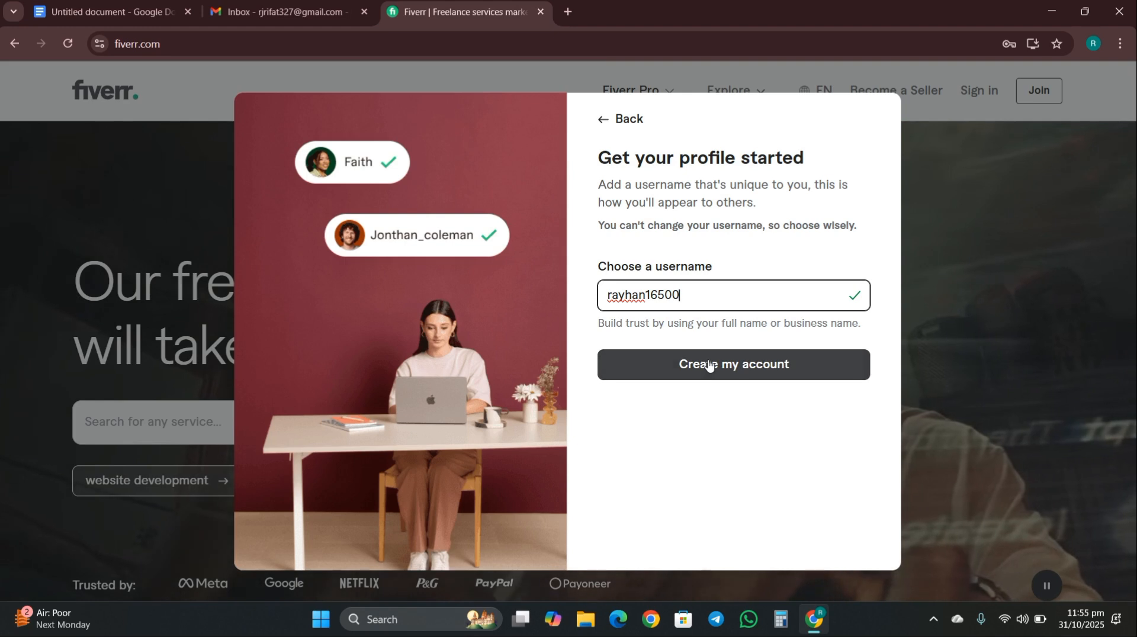
Create the account and copy the verification code from Gmail's Fiverr activation email.
{"action": "left_click", "coordinate": [709, 365]}
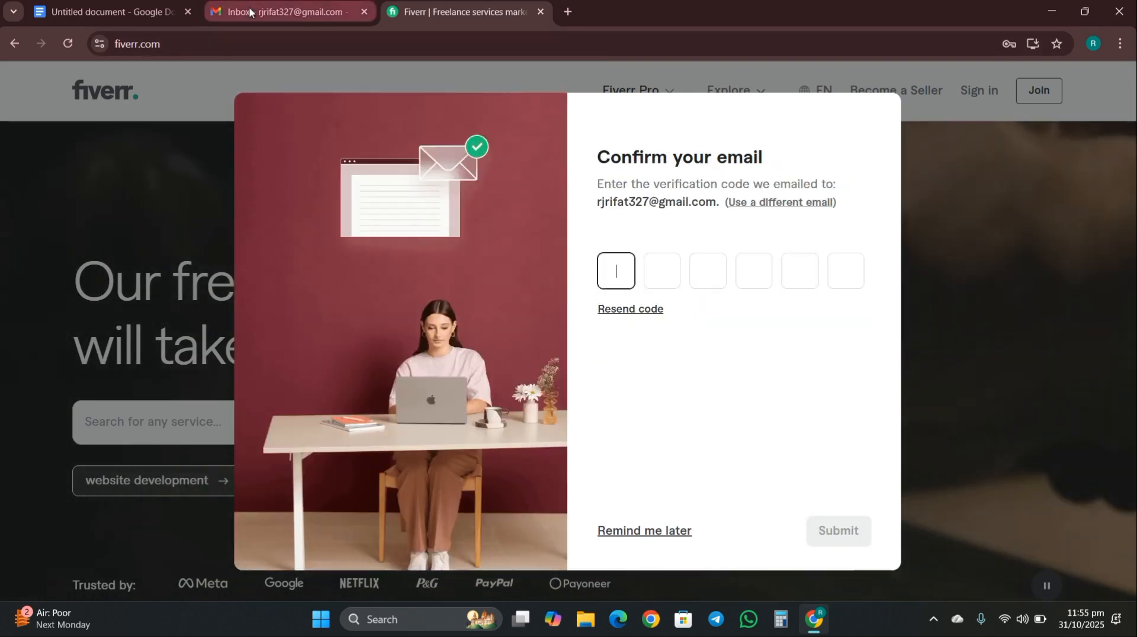
{"action": "left_click", "coordinate": [279, 12]}
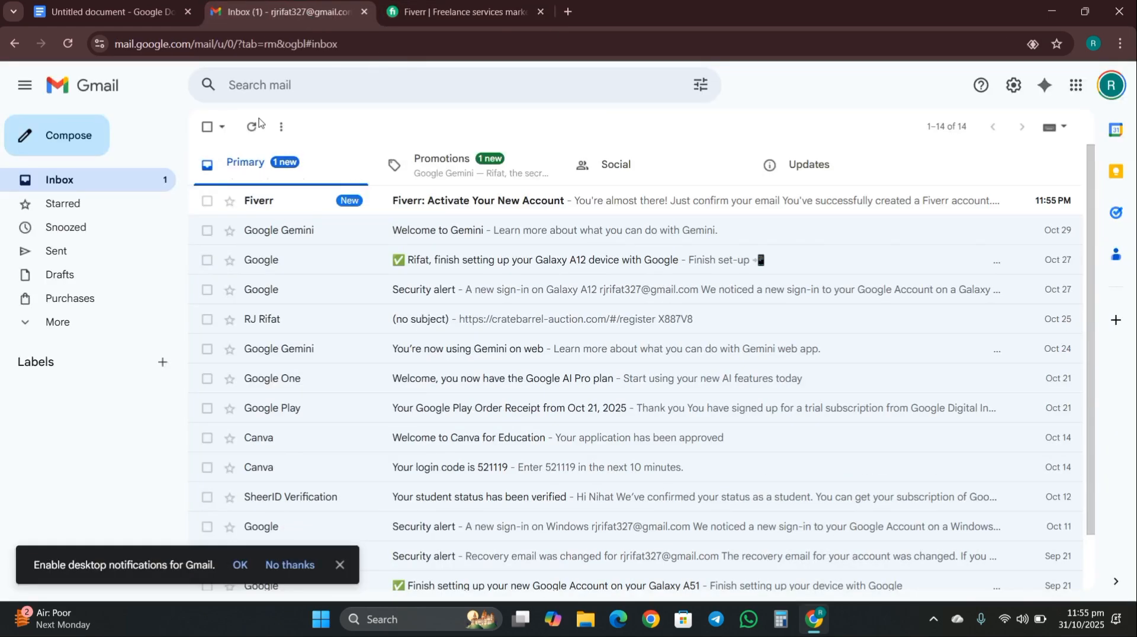
{"action": "left_click", "coordinate": [508, 199]}
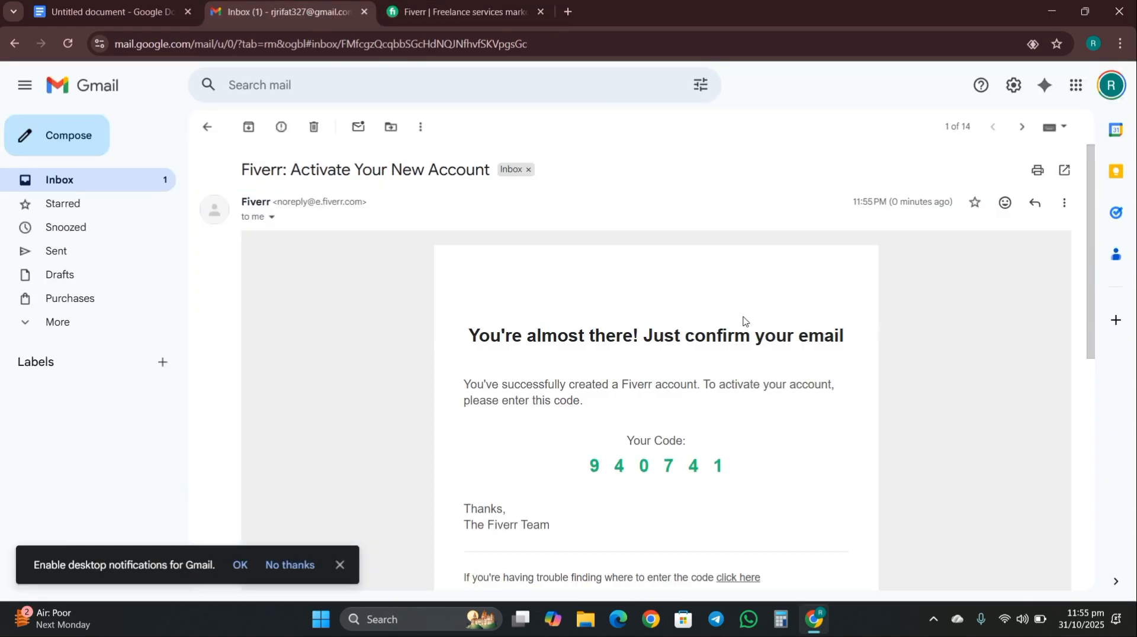
{"action": "double_click", "coordinate": [643, 472]}
{"action": "right_click", "coordinate": [648, 477]}
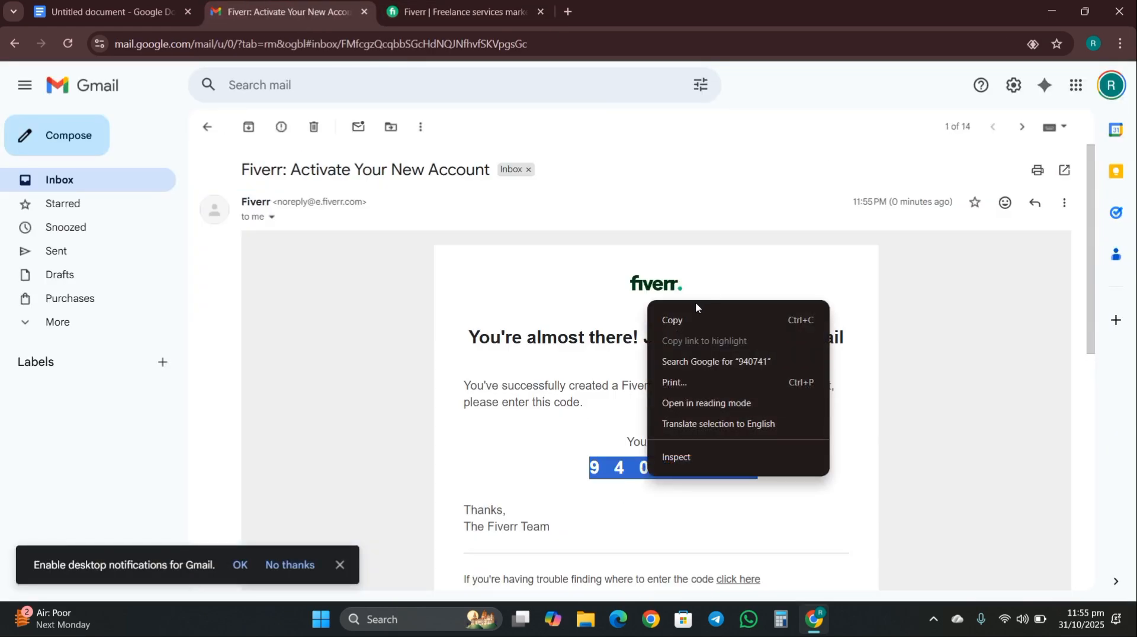
{"action": "left_click", "coordinate": [670, 313]}
{"action": "left_click", "coordinate": [468, 12]}
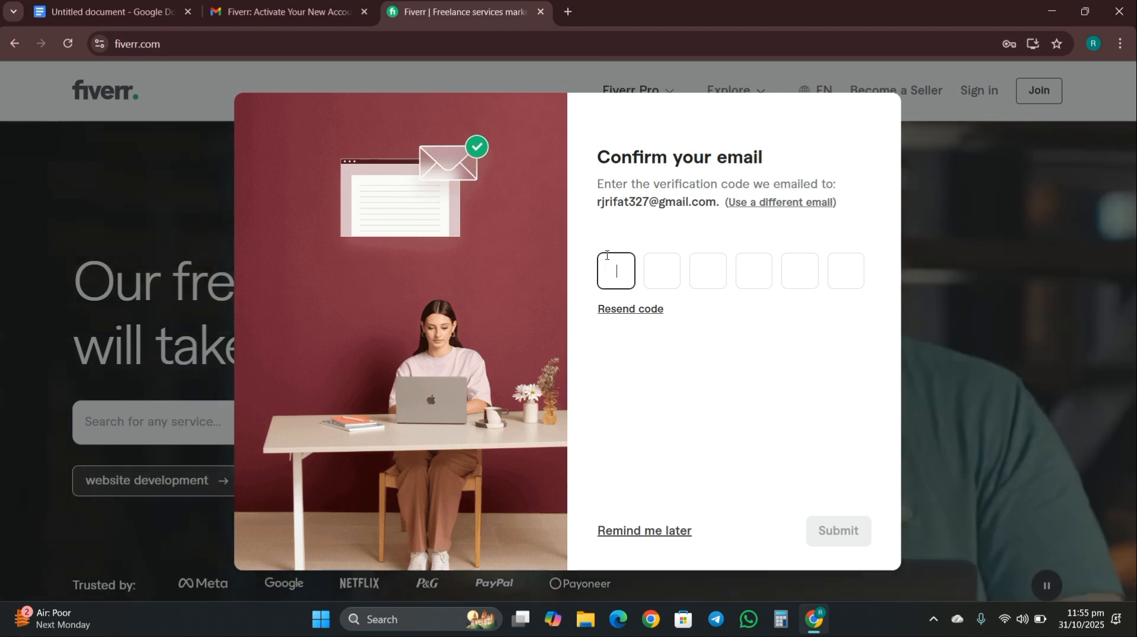
Paste and submit the verification code, then choose to join as a freelancer.
{"action": "key", "text": "ctrl+v"}
{"action": "left_click", "coordinate": [830, 536]}
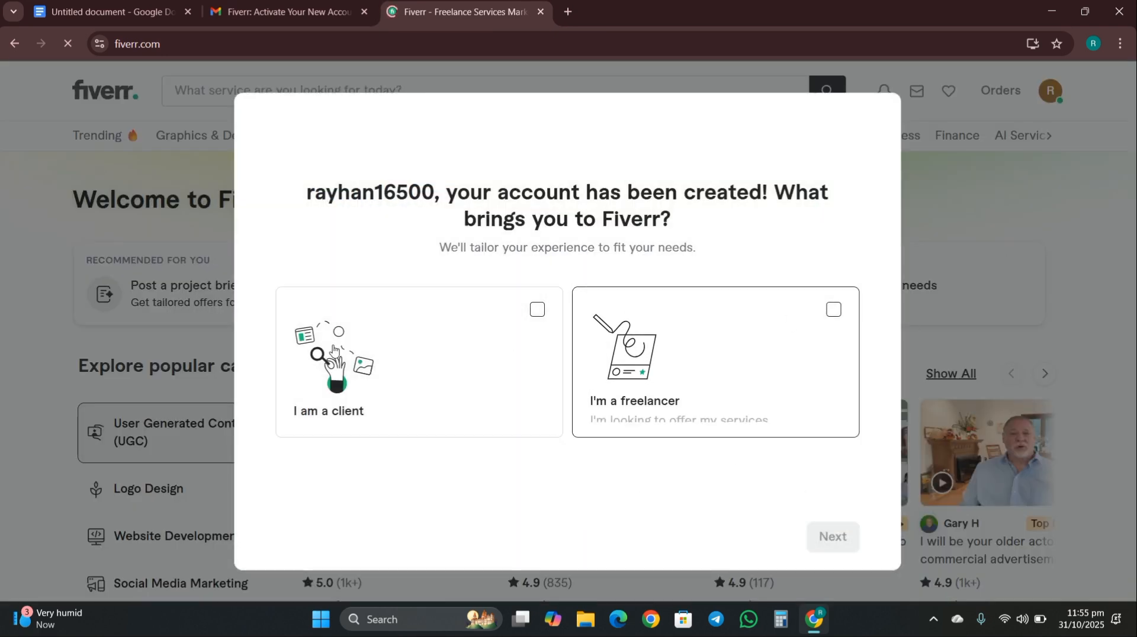
{"action": "left_click", "coordinate": [735, 373]}
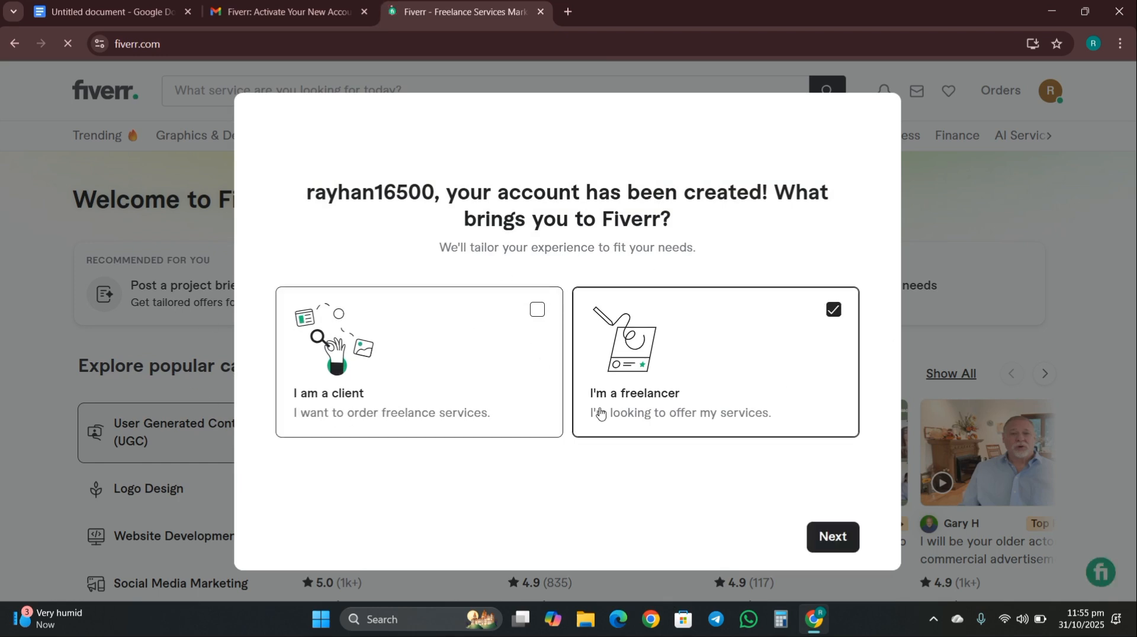
{"action": "left_click", "coordinate": [823, 543]}
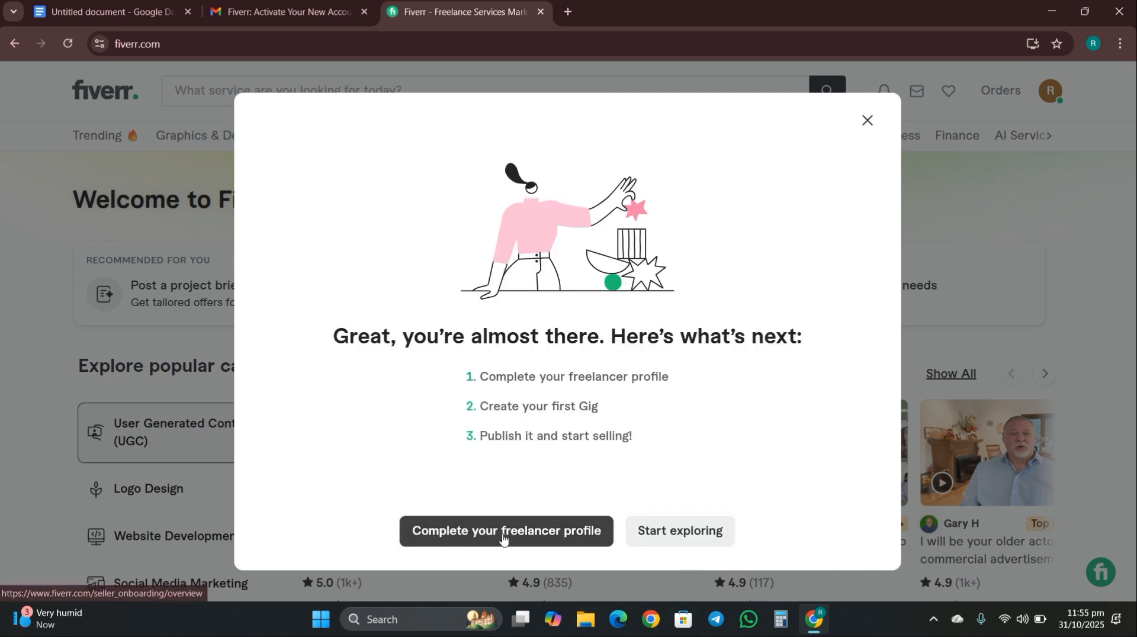
Start completing the freelancer profile and continue through the overview pages to Personal Info.
{"action": "left_click", "coordinate": [576, 537]}
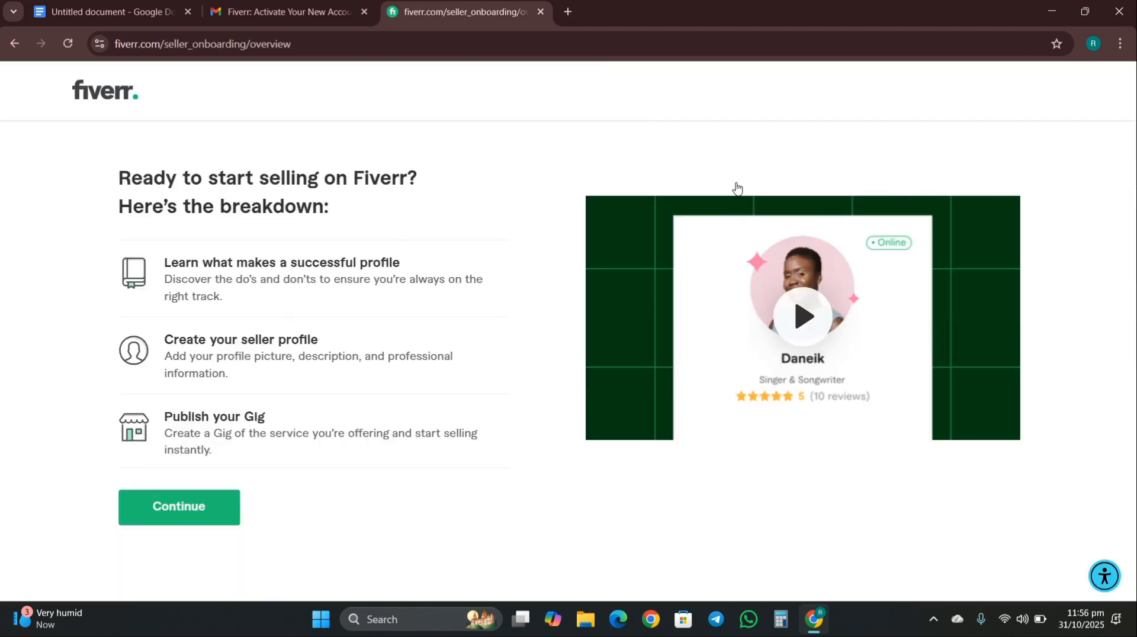
{"action": "left_click", "coordinate": [170, 517]}
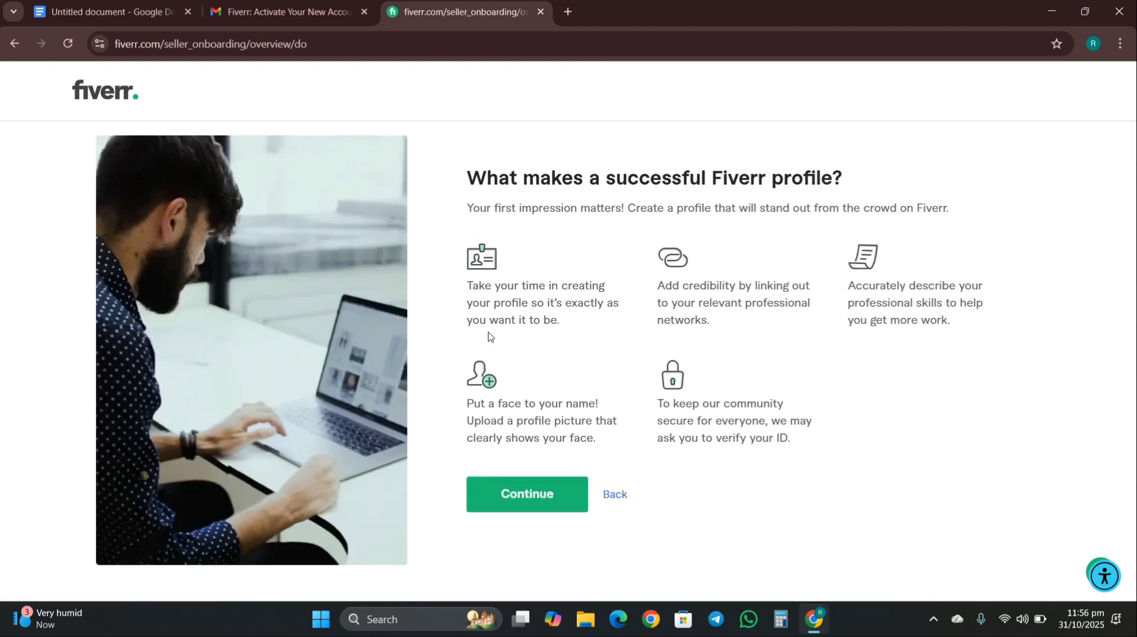
{"action": "left_click", "coordinate": [546, 509]}
{"action": "left_click", "coordinate": [570, 511]}
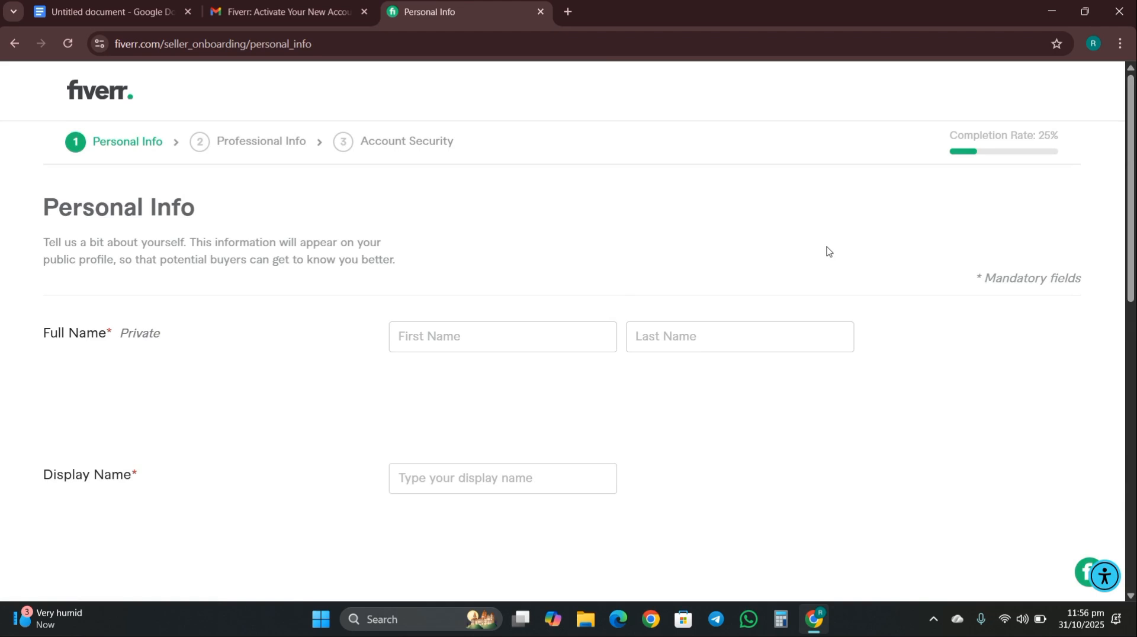
Zoom the page out and clear the autofilled first and last name fields.
{"action": "key", "text": "ctrl+minus"}
{"action": "key", "text": "ctrl+minus"}
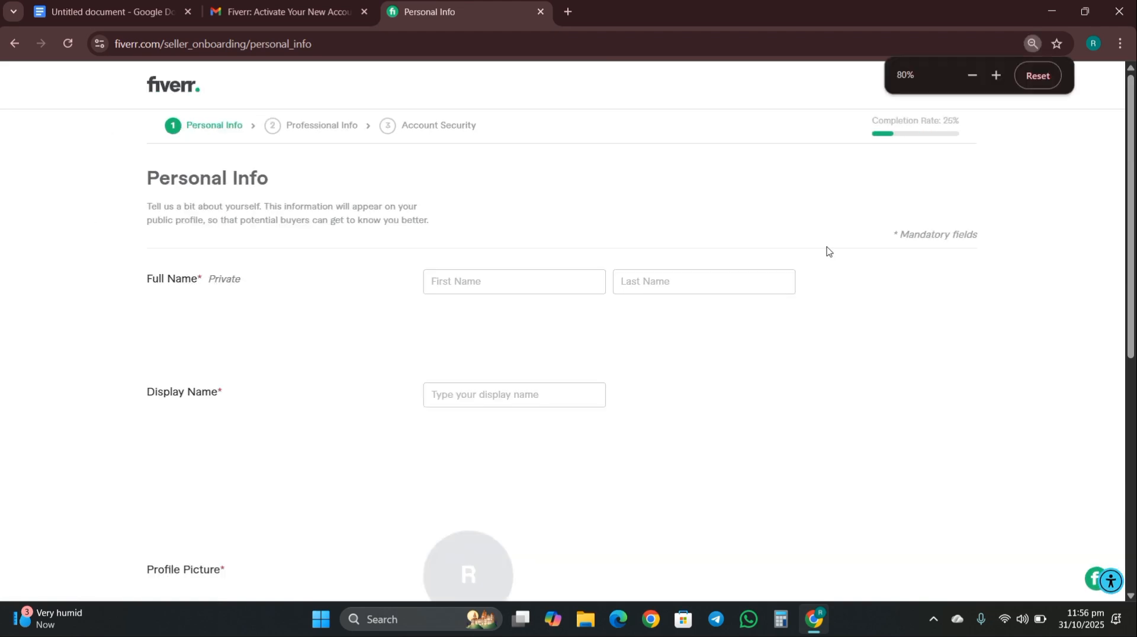
{"action": "left_click", "coordinate": [541, 282]}
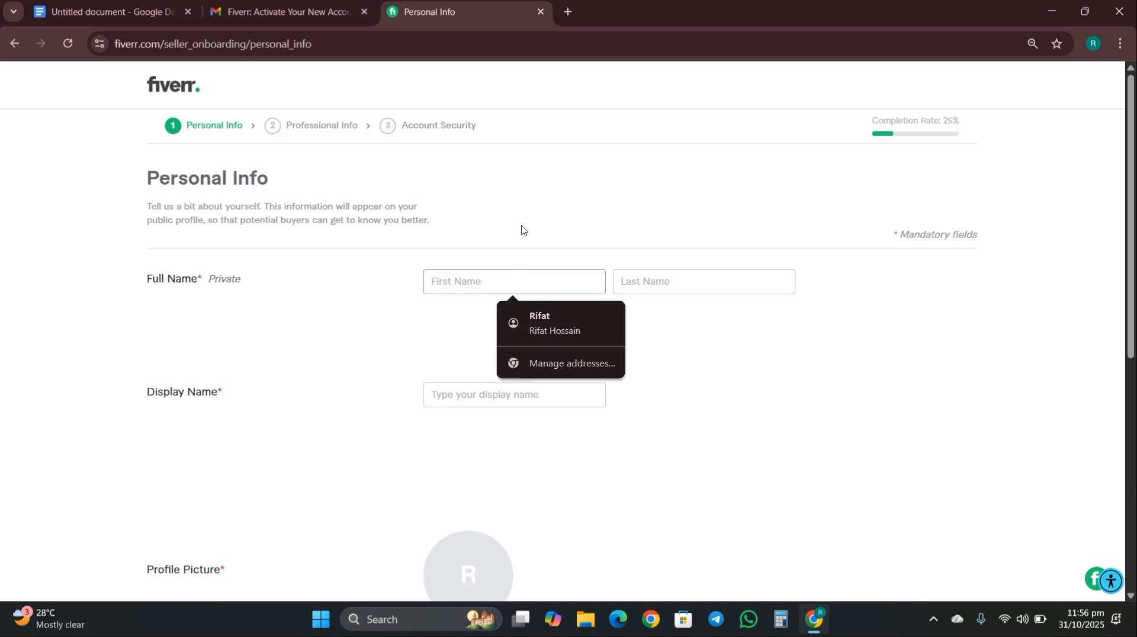
{"action": "left_click", "coordinate": [537, 317]}
{"action": "double_click", "coordinate": [533, 274]}
{"action": "key", "text": "BackSpace"}
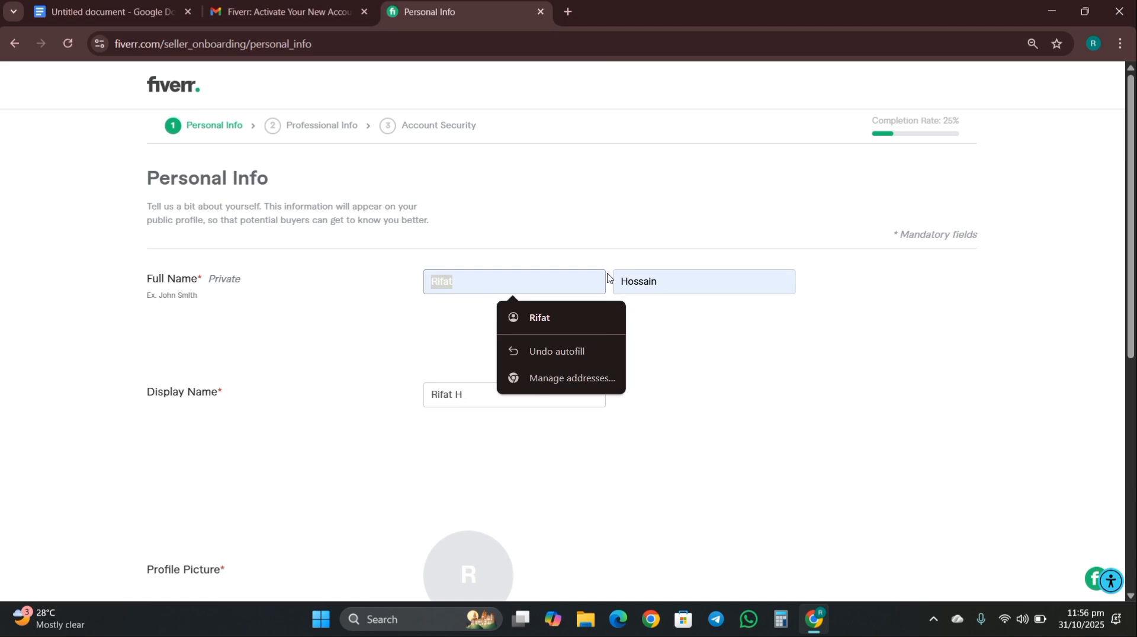
{"action": "left_click", "coordinate": [698, 307]}
{"action": "double_click", "coordinate": [690, 284]}
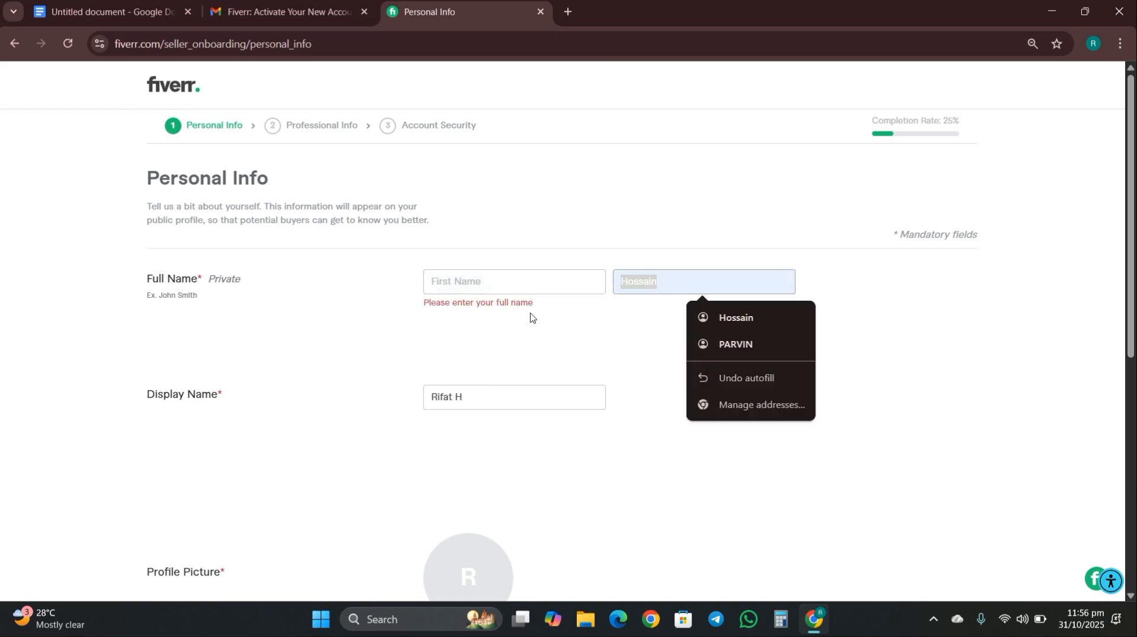
{"action": "key", "text": "BackSpace"}
Type the seller's first name and last name into the name fields.
{"action": "left_click", "coordinate": [523, 290]}
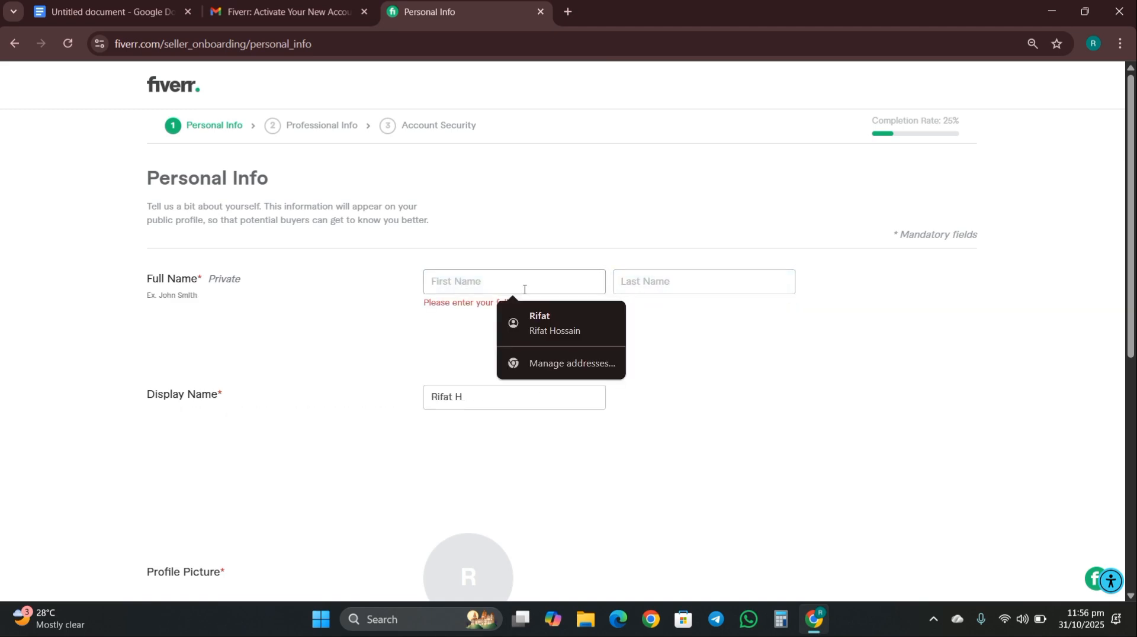
{"action": "type", "text": "R"}
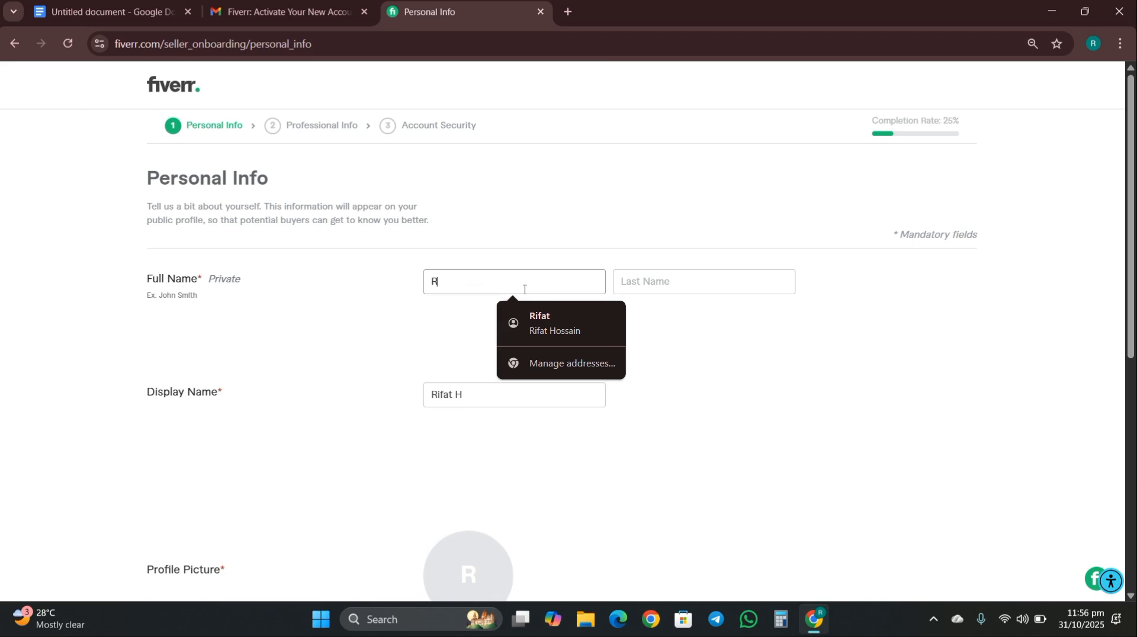
{"action": "type", "text": "ayhan"}
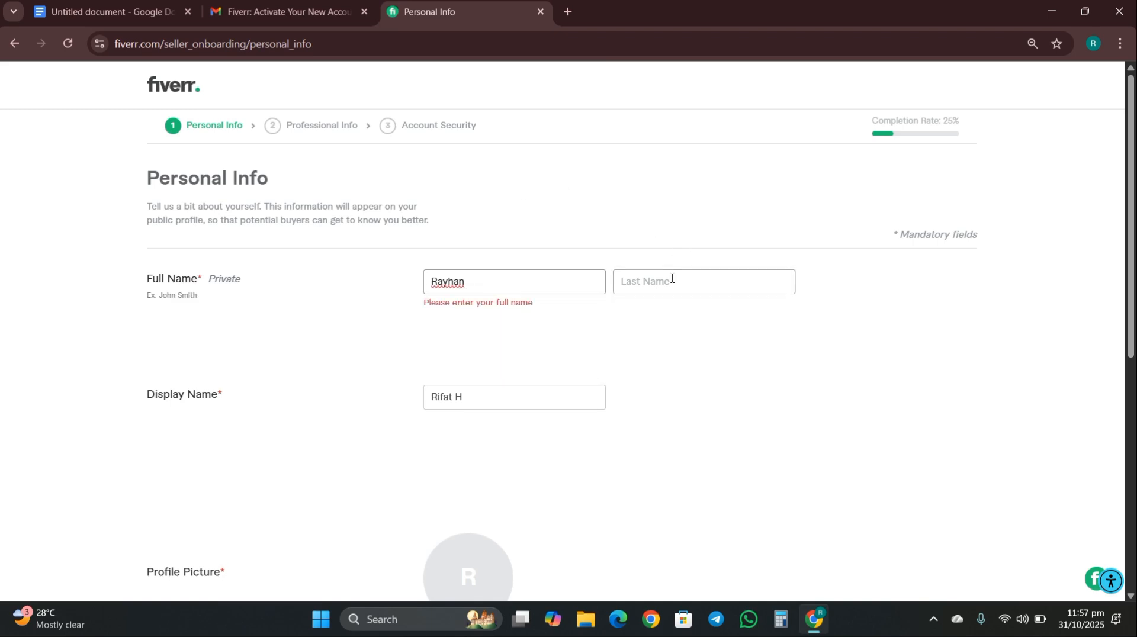
{"action": "left_click_drag", "start_coordinate": [503, 282], "coordinate": [284, 282]}
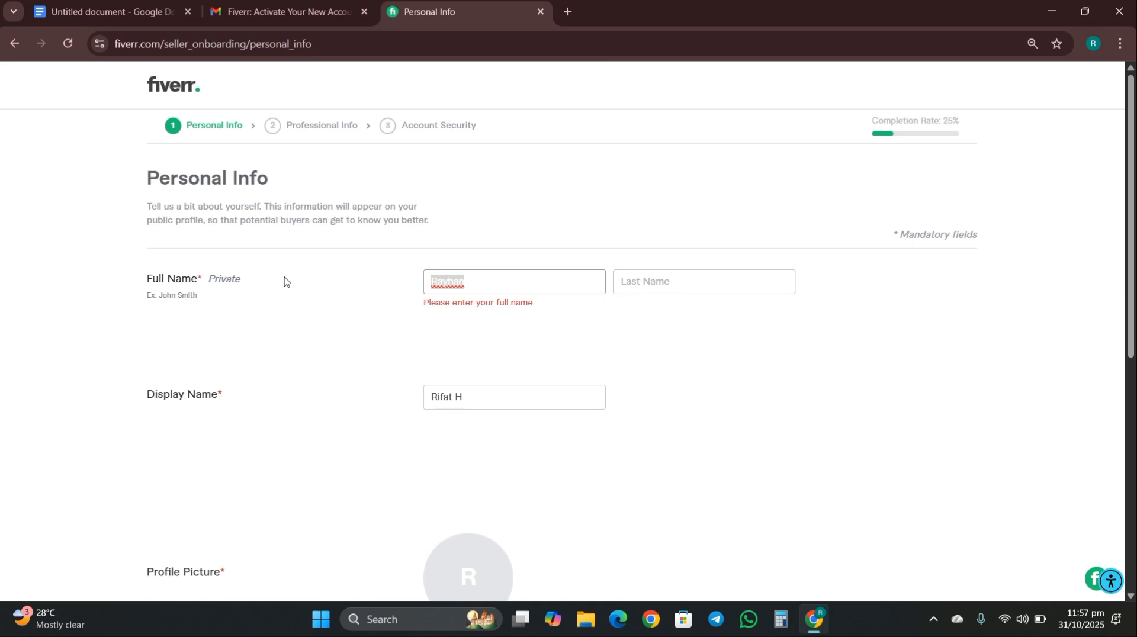
{"action": "type", "text": "Md"}
{"action": "left_click", "coordinate": [664, 276]}
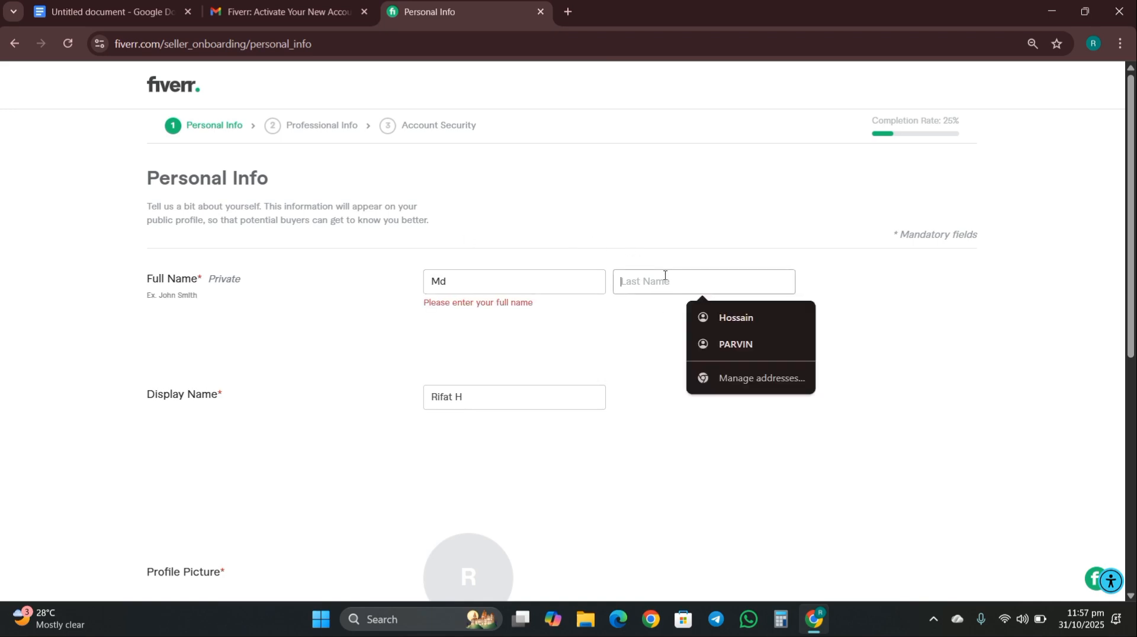
{"action": "type", "text": "Rayhan"}
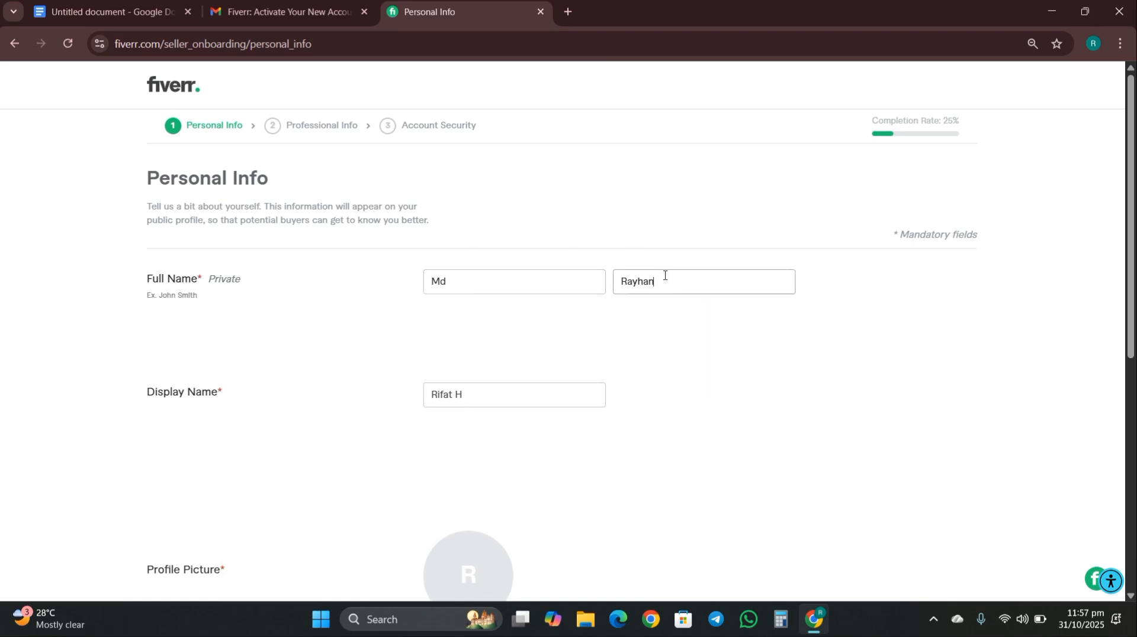
{"action": "double_click", "coordinate": [674, 274]}
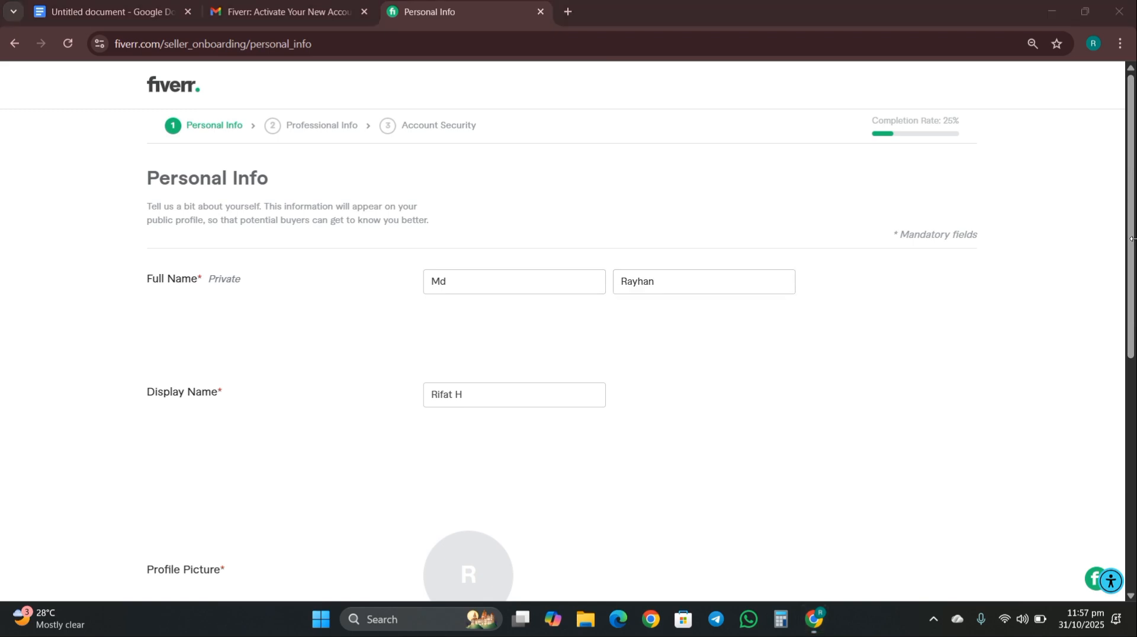
Replace the suggested display name with a new one, correcting a typo.
{"action": "left_click_drag", "start_coordinate": [1132, 211], "coordinate": [1133, 276]}
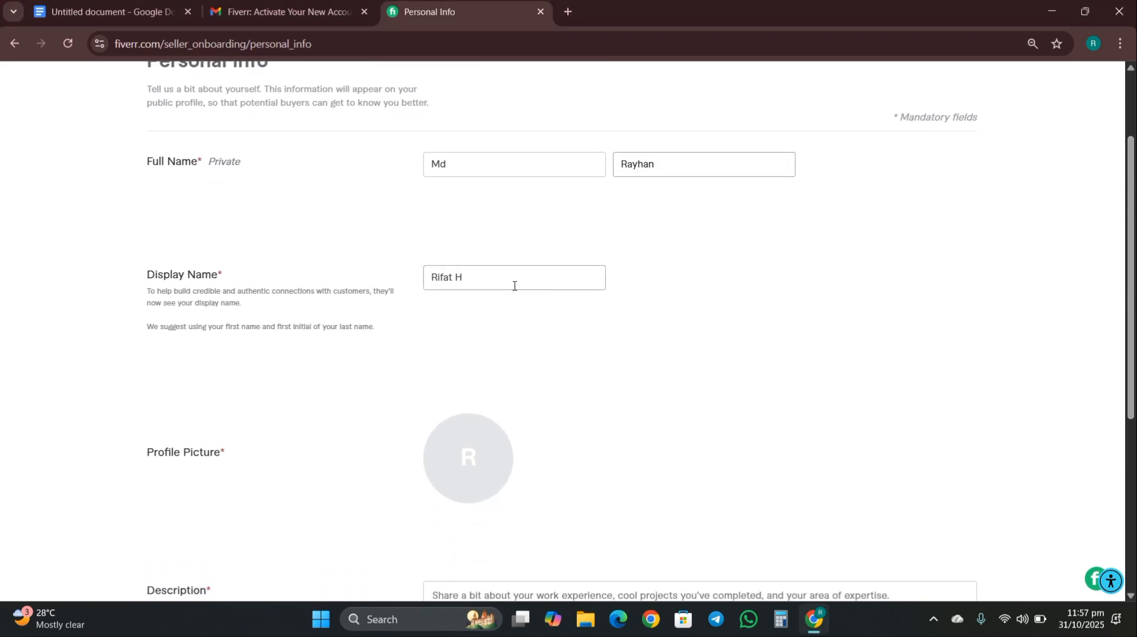
{"action": "left_click_drag", "start_coordinate": [514, 286], "coordinate": [392, 290]}
{"action": "key", "text": "BackSpace"}
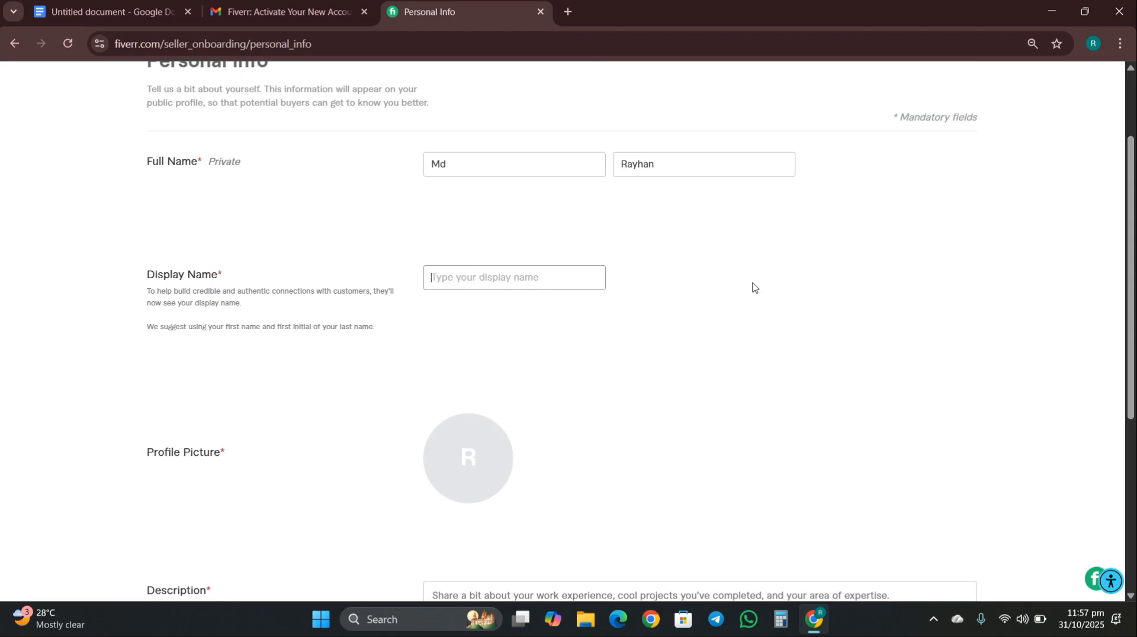
{"action": "type", "text": "R"}
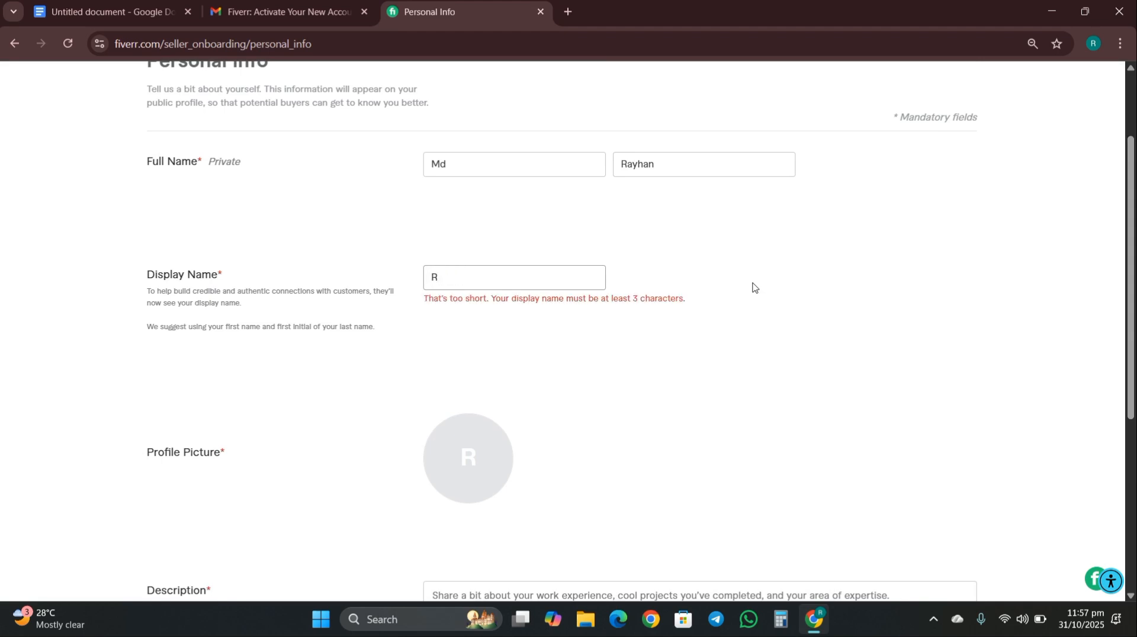
{"action": "type", "text": "ahh"}
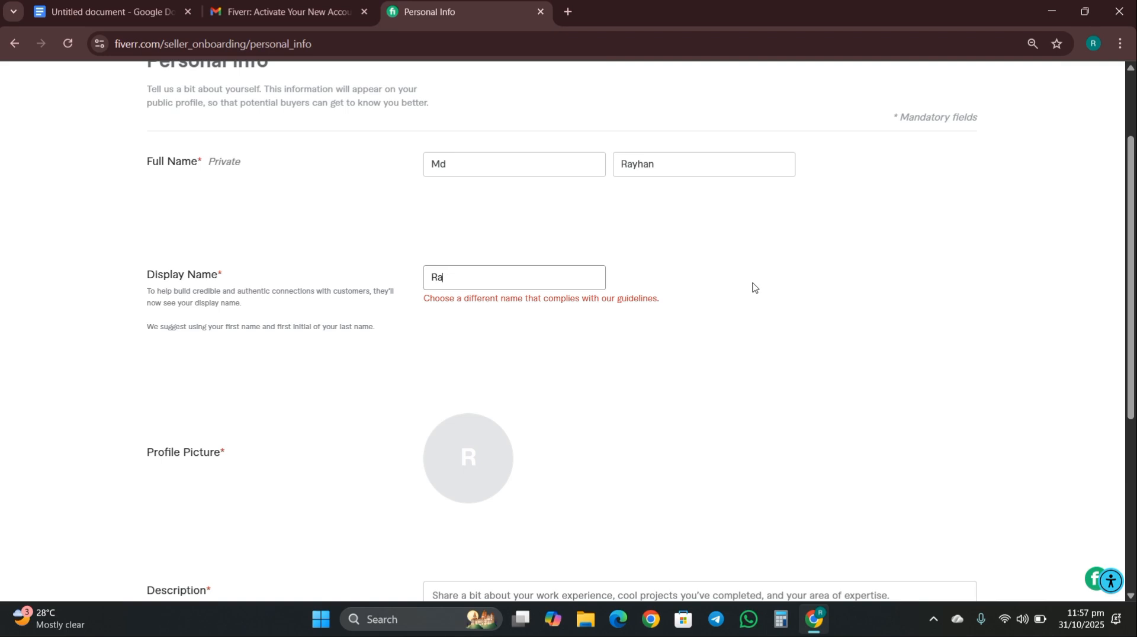
{"action": "type", "text": "yha"}
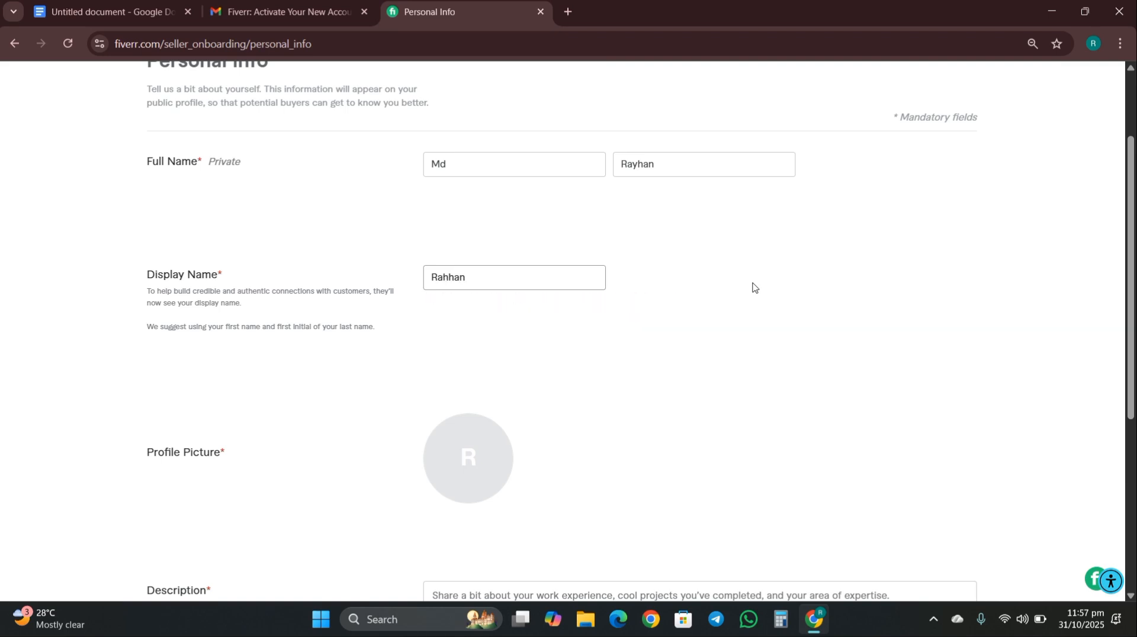
{"action": "key", "text": "BackSpace"}
{"action": "key", "text": "BackSpace"}
{"action": "key", "text": "BackSpace"}
{"action": "key", "text": "BackSpace"}
{"action": "key", "text": "BackSpace"}
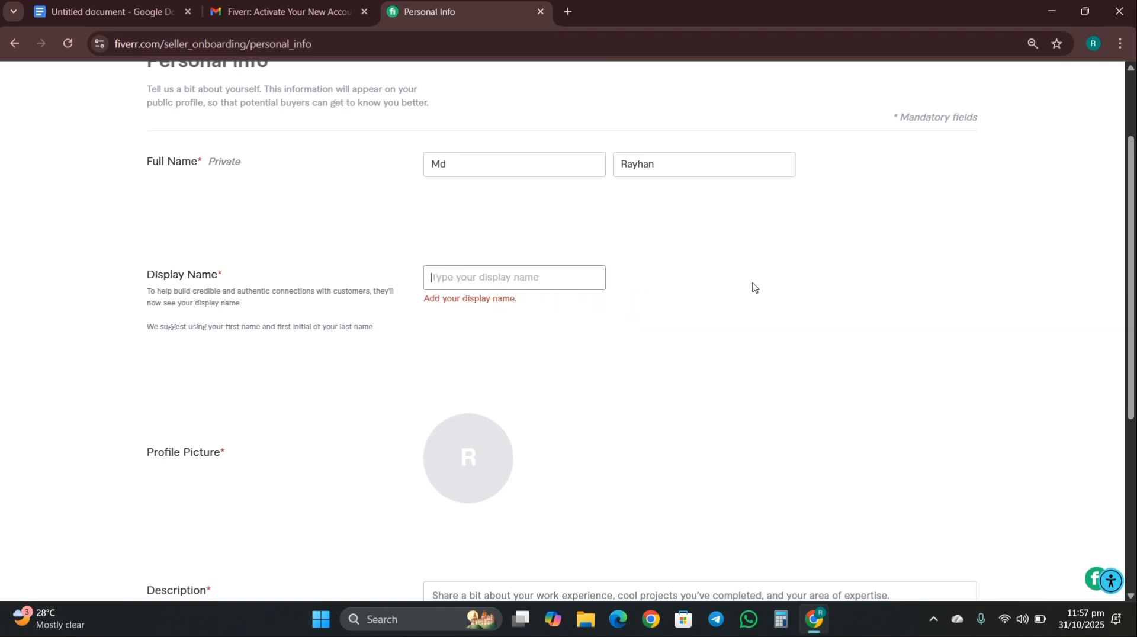
{"action": "type", "text": "RA"}
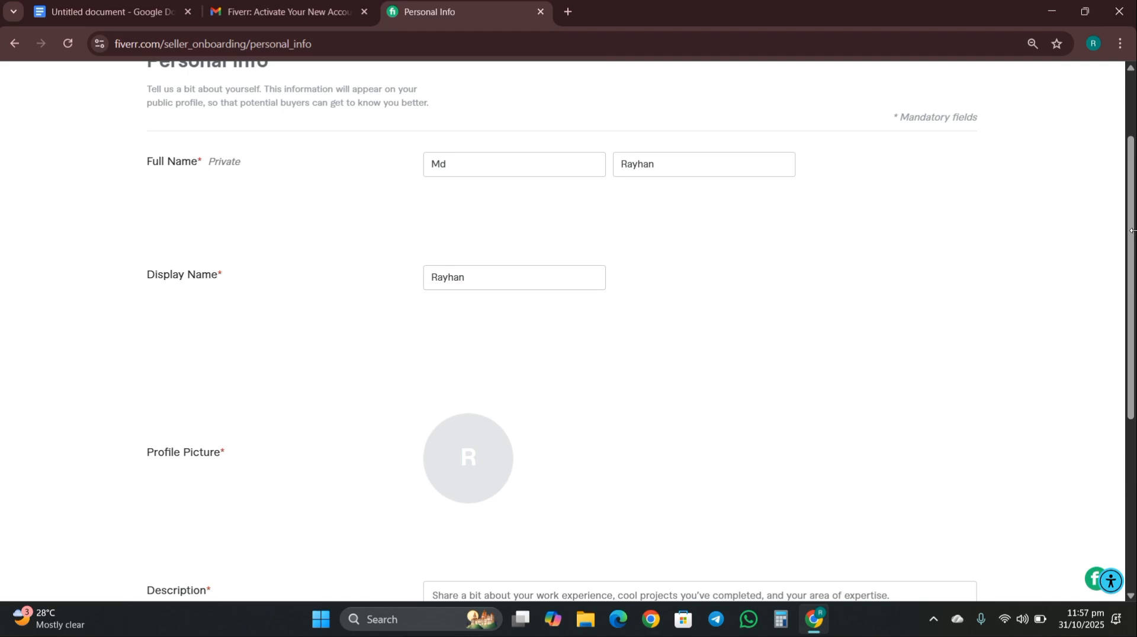
Upload the Desktop photo as the profile picture and place the cursor in Description.
{"action": "scroll", "coordinate": [1134, 330], "scroll_direction": "down", "scroll_amount": 2}
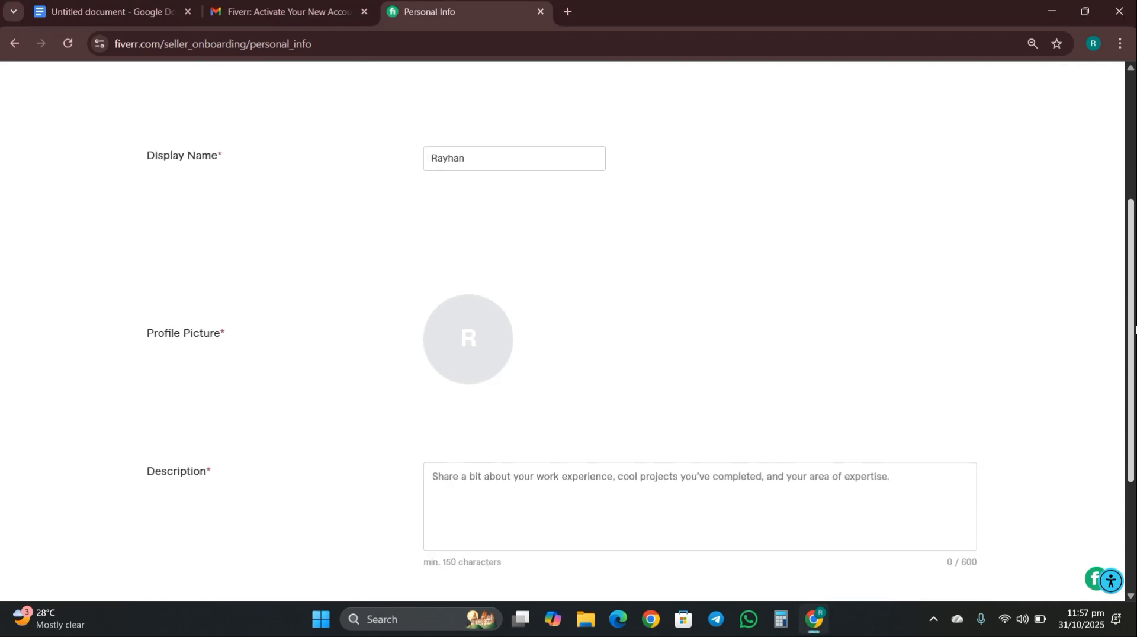
{"action": "scroll", "coordinate": [1134, 330], "scroll_direction": "down", "scroll_amount": 1}
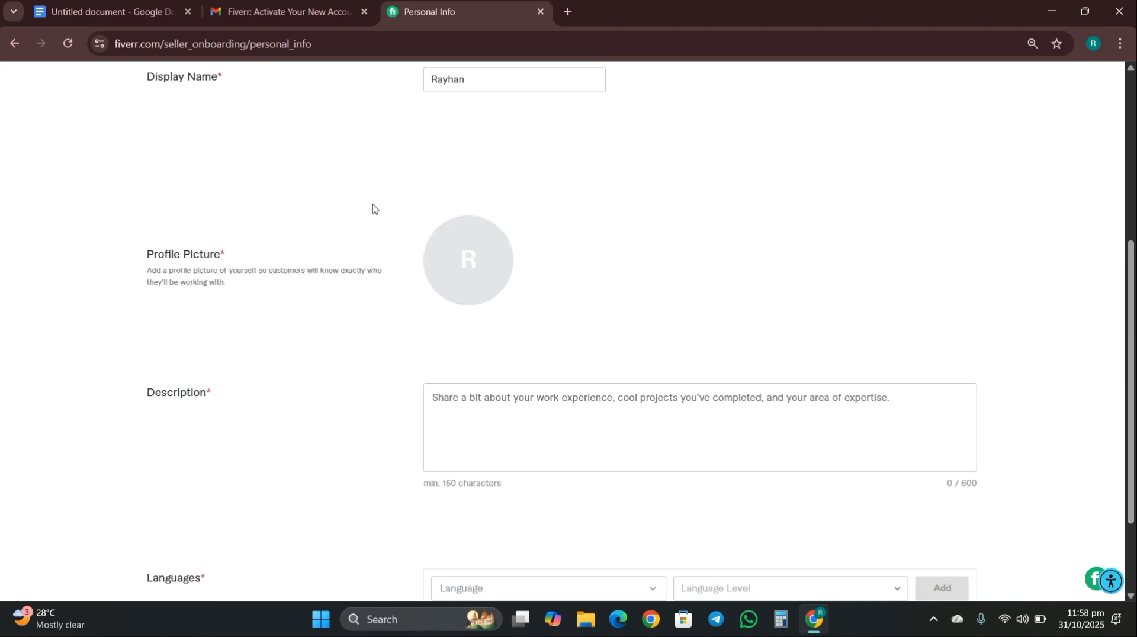
{"action": "left_click_drag", "start_coordinate": [1127, 262], "coordinate": [1134, 122]}
{"action": "scroll", "coordinate": [906, 152], "scroll_direction": "down", "scroll_amount": 6}
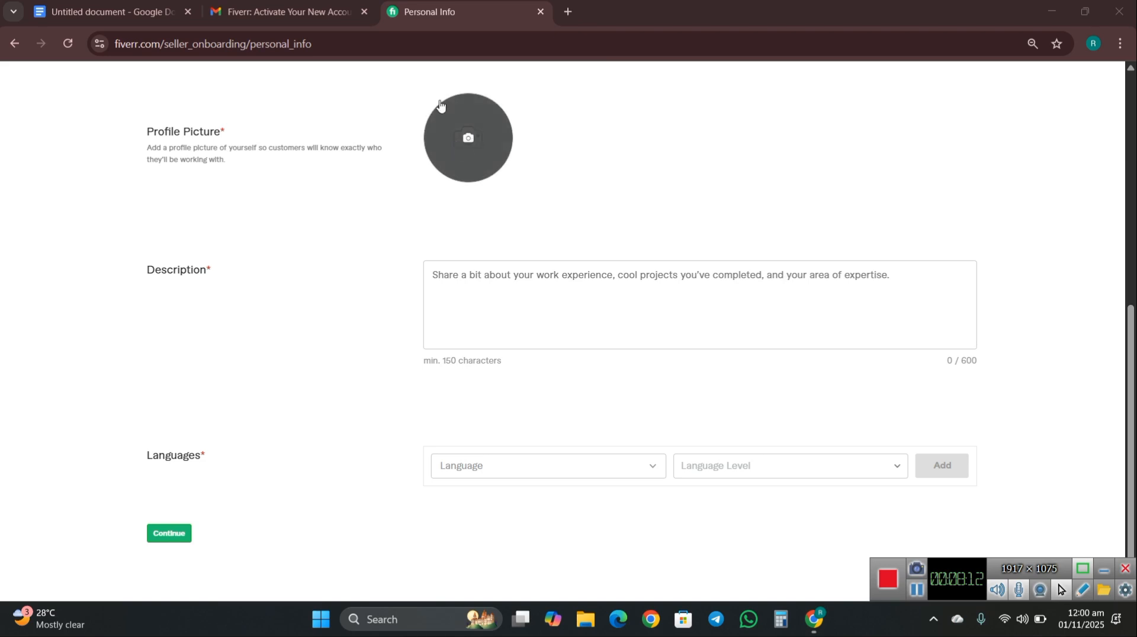
{"action": "left_click", "coordinate": [550, 170]}
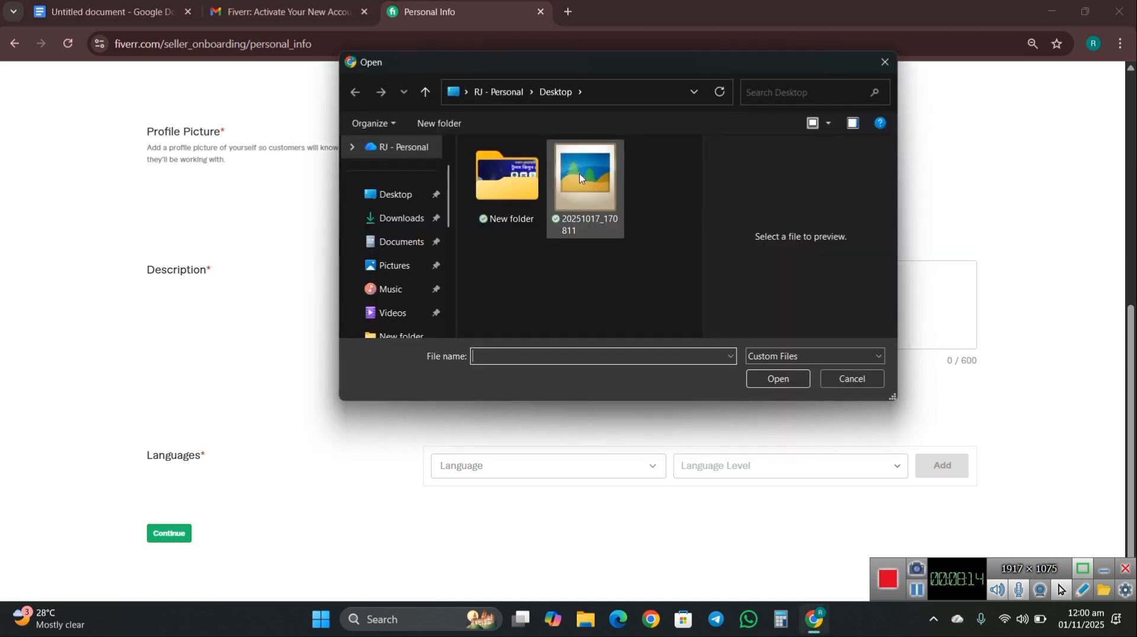
{"action": "double_click", "coordinate": [589, 189]}
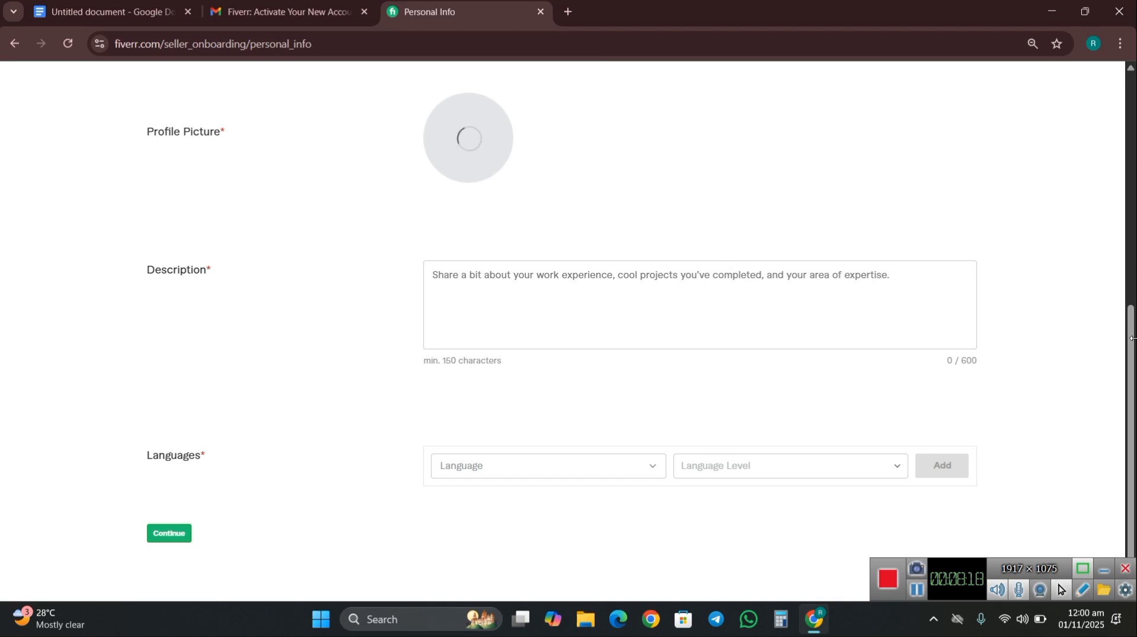
{"action": "scroll", "coordinate": [1134, 228], "scroll_direction": "up", "scroll_amount": 2}
{"action": "scroll", "coordinate": [1135, 228], "scroll_direction": "up", "scroll_amount": 3}
{"action": "scroll", "coordinate": [536, 333], "scroll_direction": "down", "scroll_amount": 5}
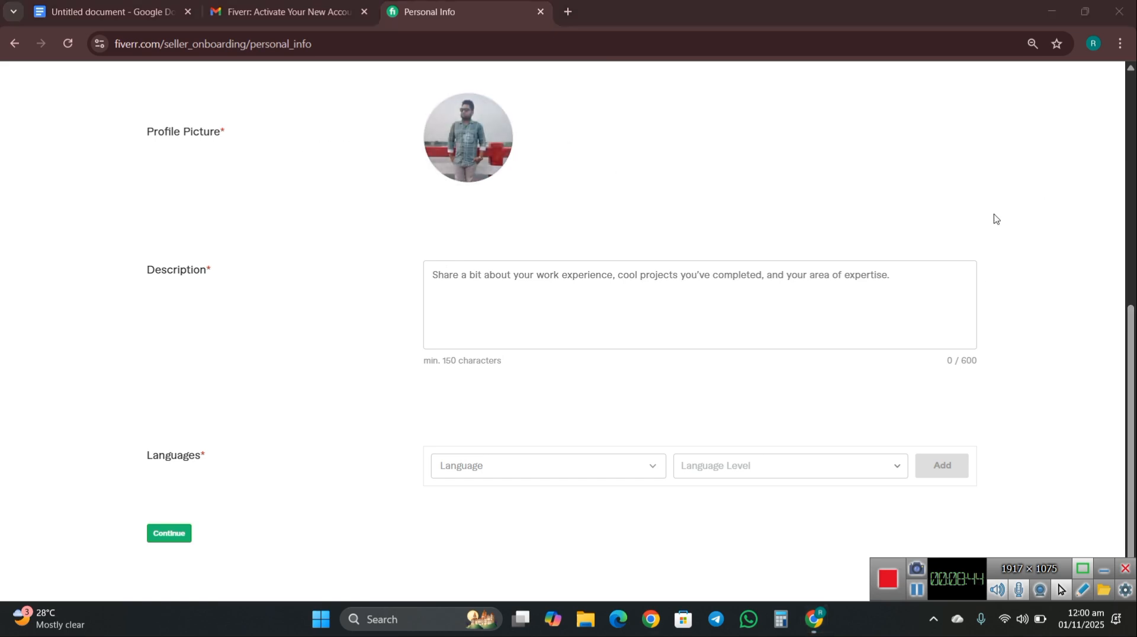
{"action": "left_click", "coordinate": [527, 276]}
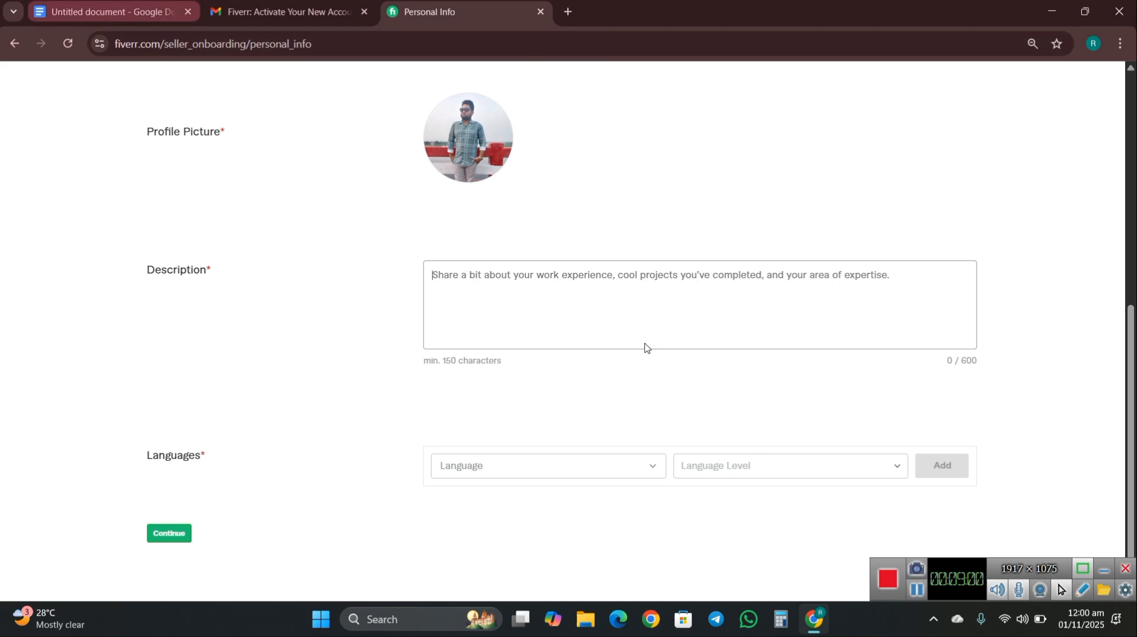
Copy the heading and description paragraph from Google Docs and paste it into Description.
{"action": "left_click", "coordinate": [103, 11]}
{"action": "scroll", "coordinate": [492, 300], "scroll_direction": "down", "scroll_amount": 1}
{"action": "scroll", "coordinate": [475, 376], "scroll_direction": "up", "scroll_amount": 1}
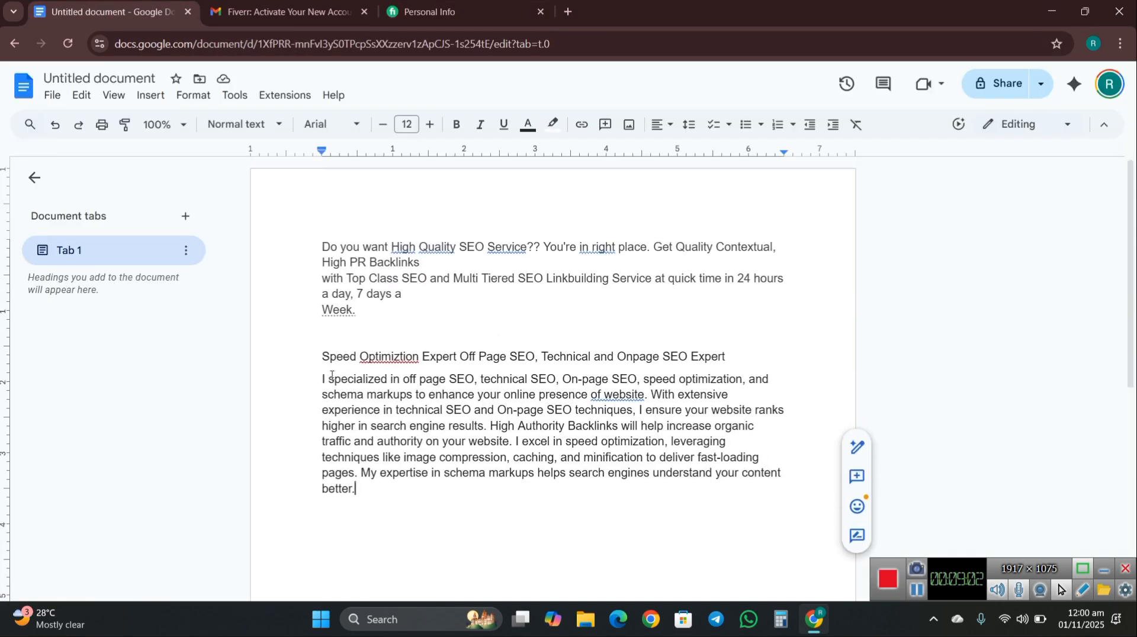
{"action": "left_click_drag", "start_coordinate": [317, 358], "coordinate": [523, 499]}
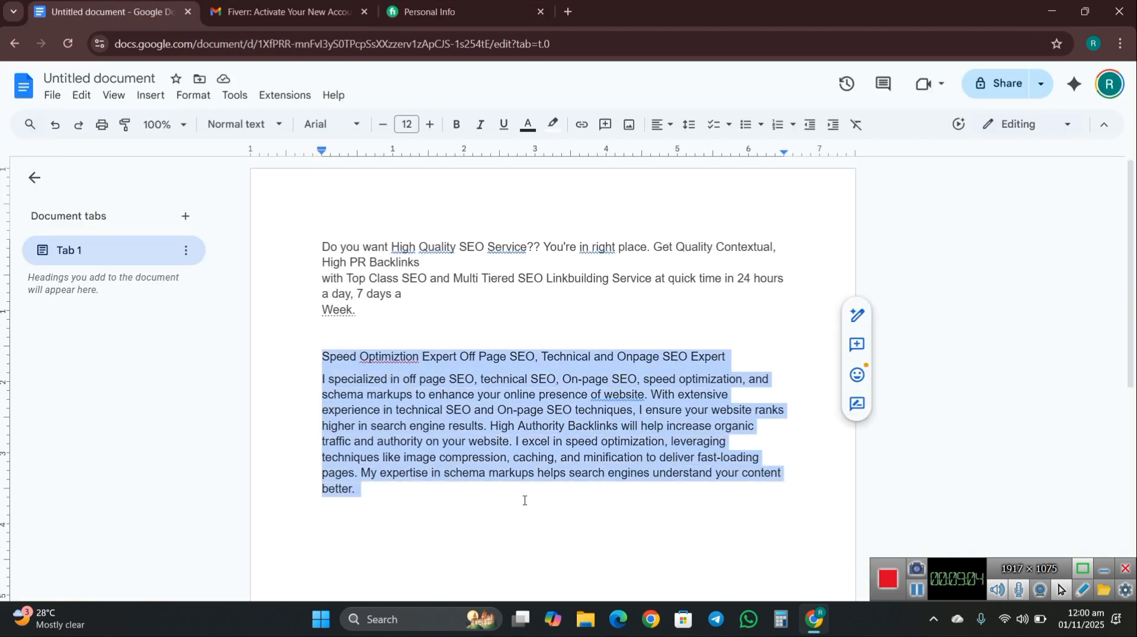
{"action": "right_click", "coordinate": [489, 395]}
{"action": "left_click", "coordinate": [520, 215]}
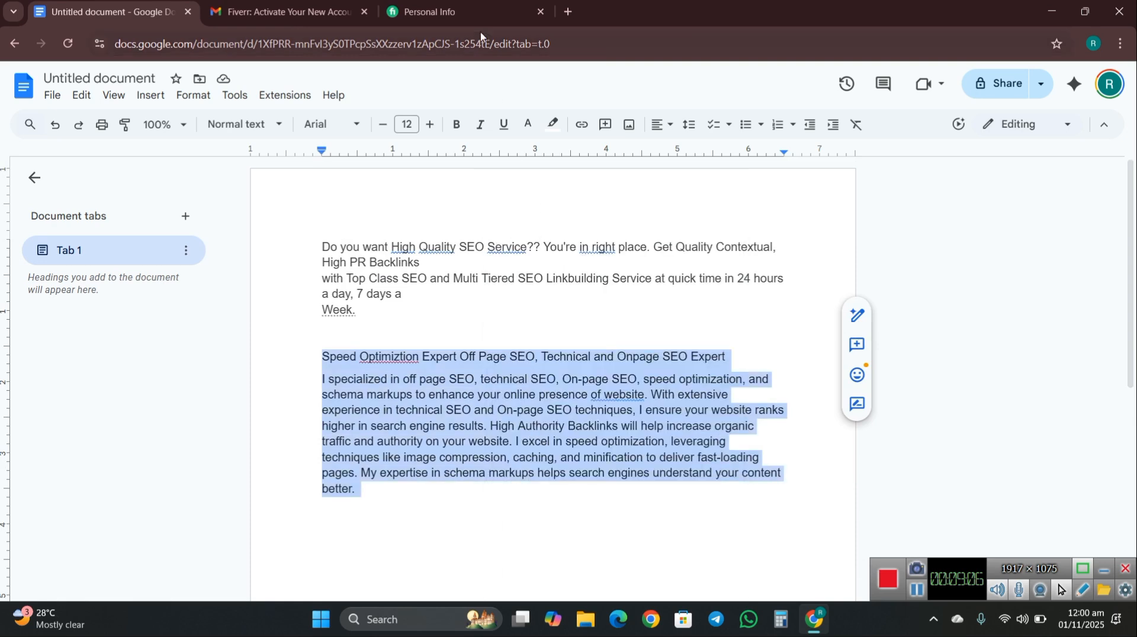
{"action": "left_click", "coordinate": [460, 2]}
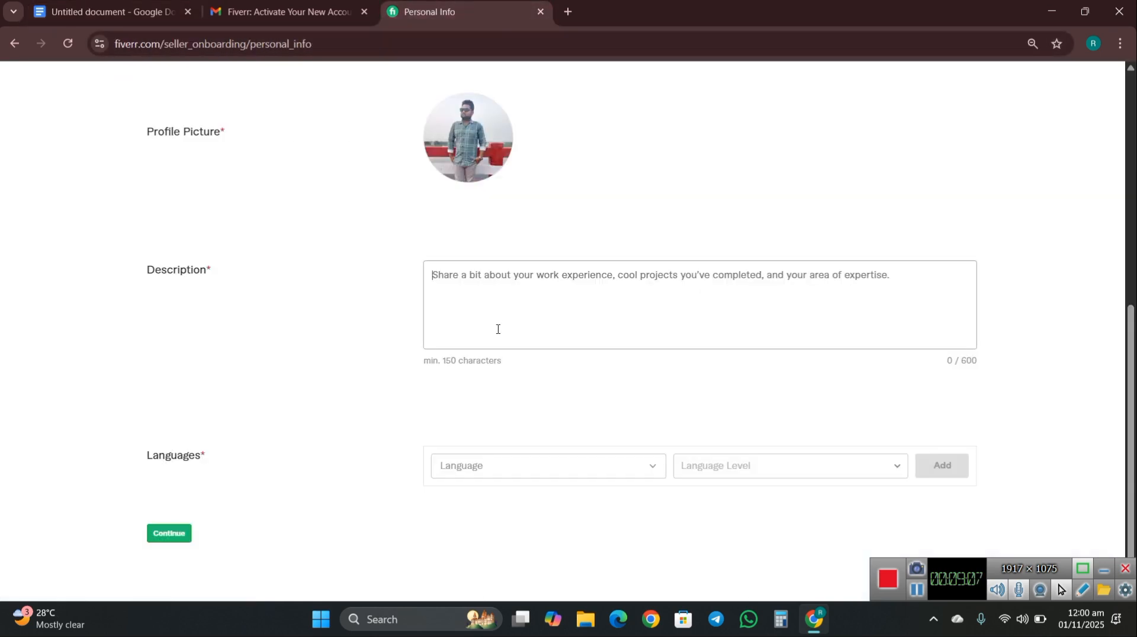
{"action": "left_click", "coordinate": [510, 285]}
{"action": "key", "text": "ctrl+v"}
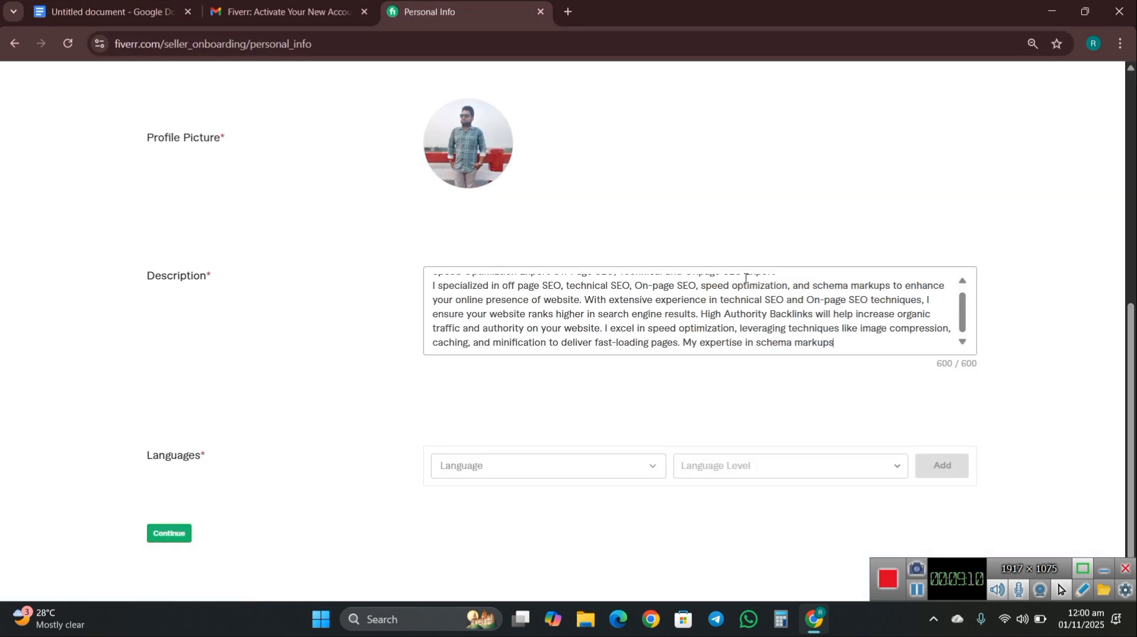
{"action": "left_click_drag", "start_coordinate": [963, 317], "coordinate": [963, 327]}
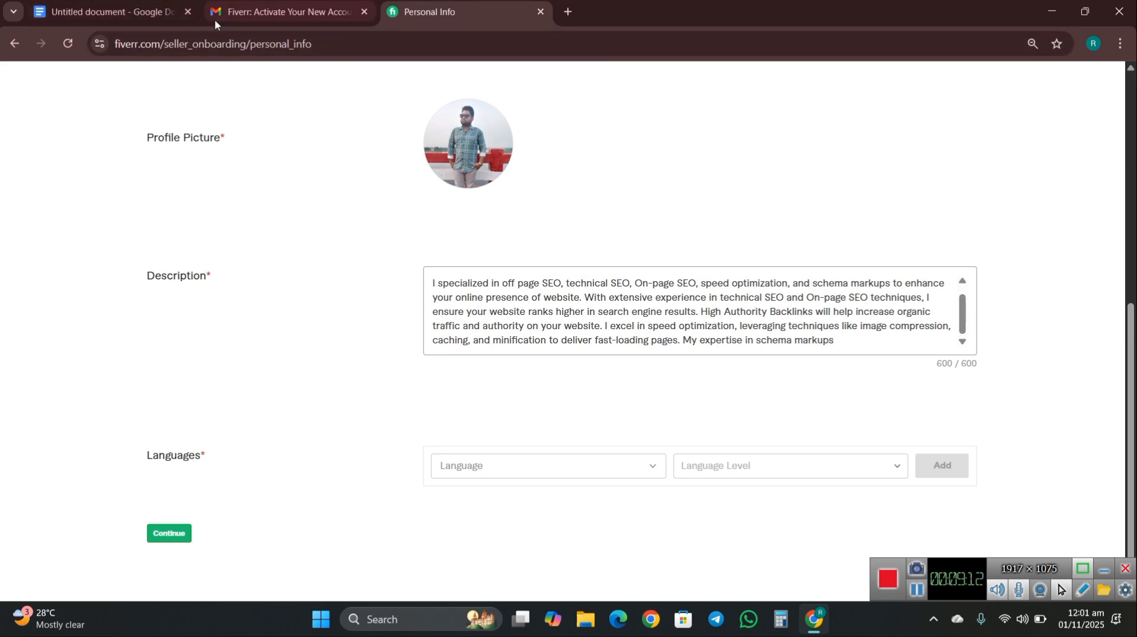
Clear the Docs selection and switch between the Gmail, Docs and Fiverr tabs.
{"action": "left_click", "coordinate": [108, 18]}
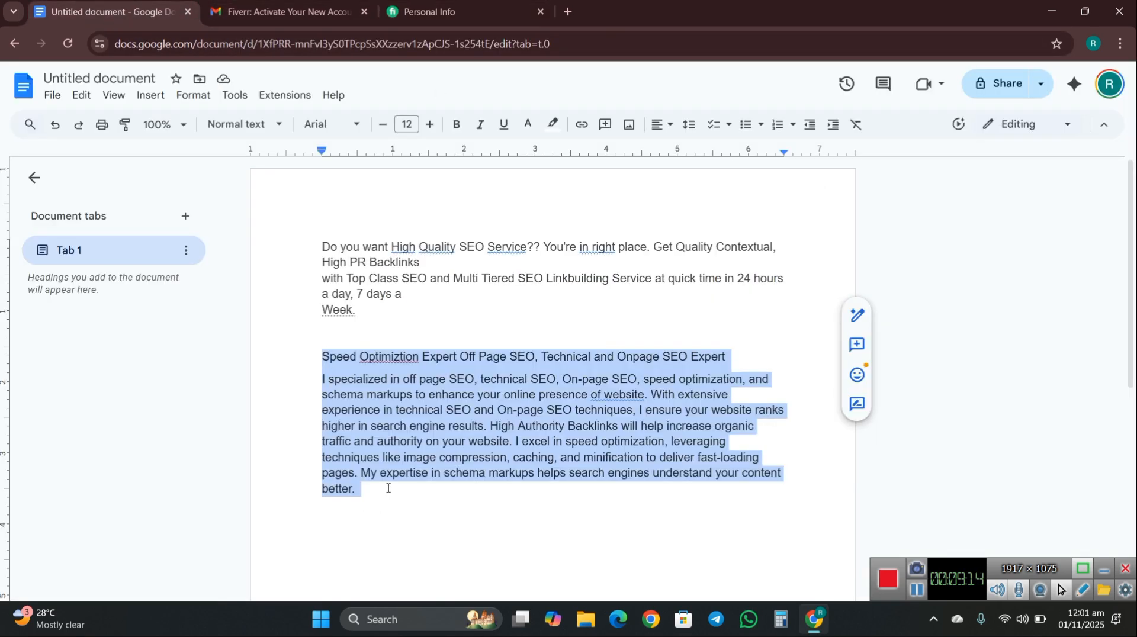
{"action": "left_click", "coordinate": [563, 550]}
{"action": "left_click", "coordinate": [284, 12]}
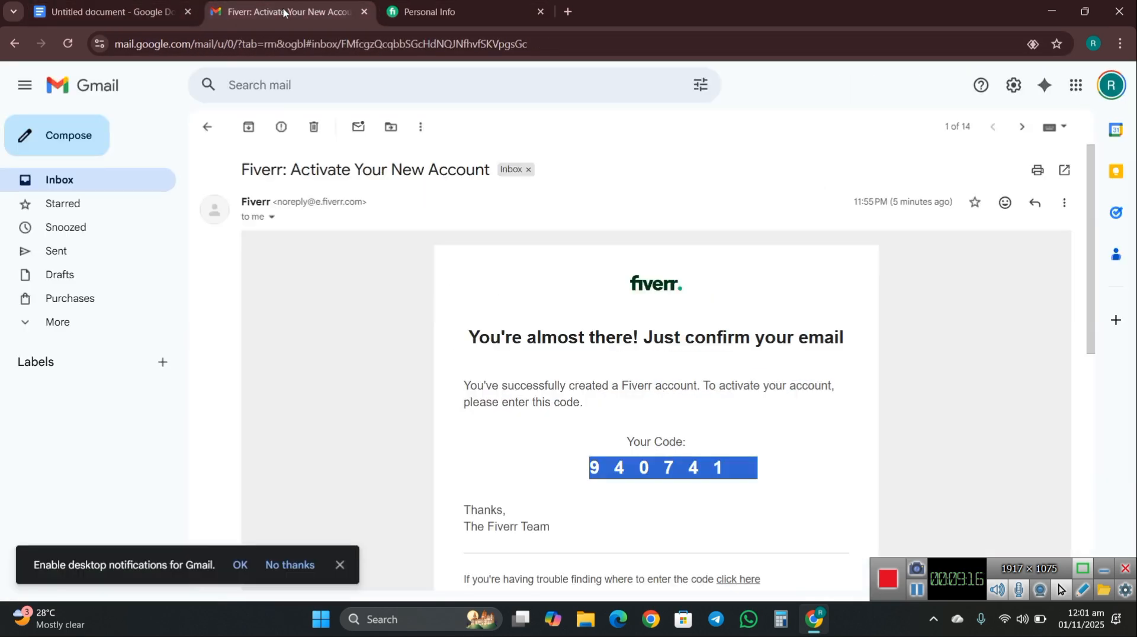
{"action": "left_click", "coordinate": [107, 12]}
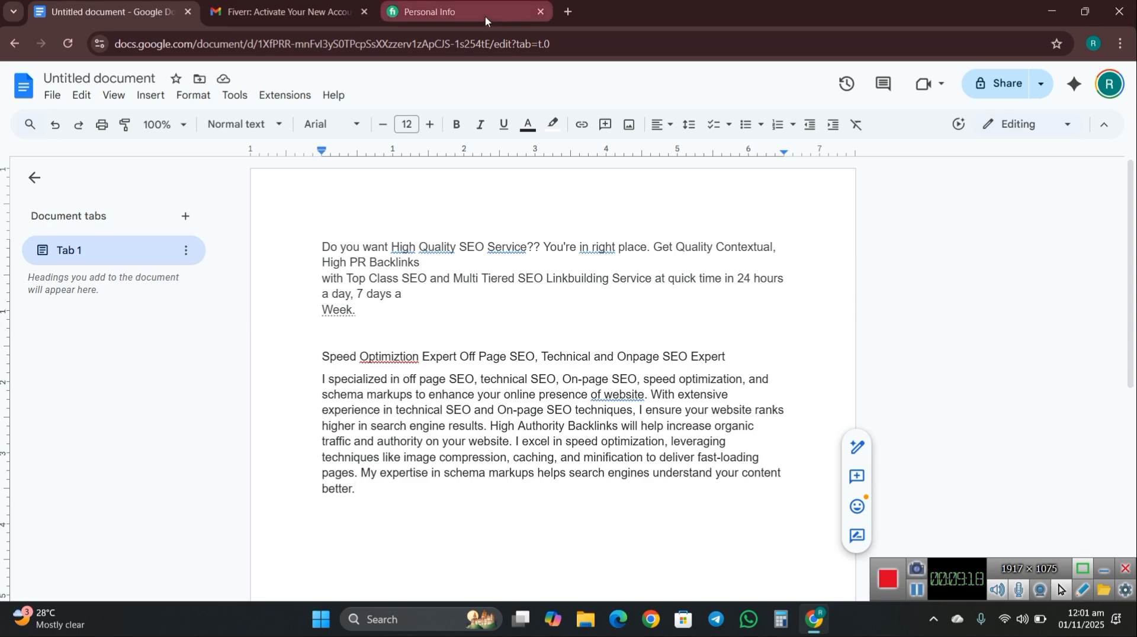
{"action": "left_click", "coordinate": [450, 12]}
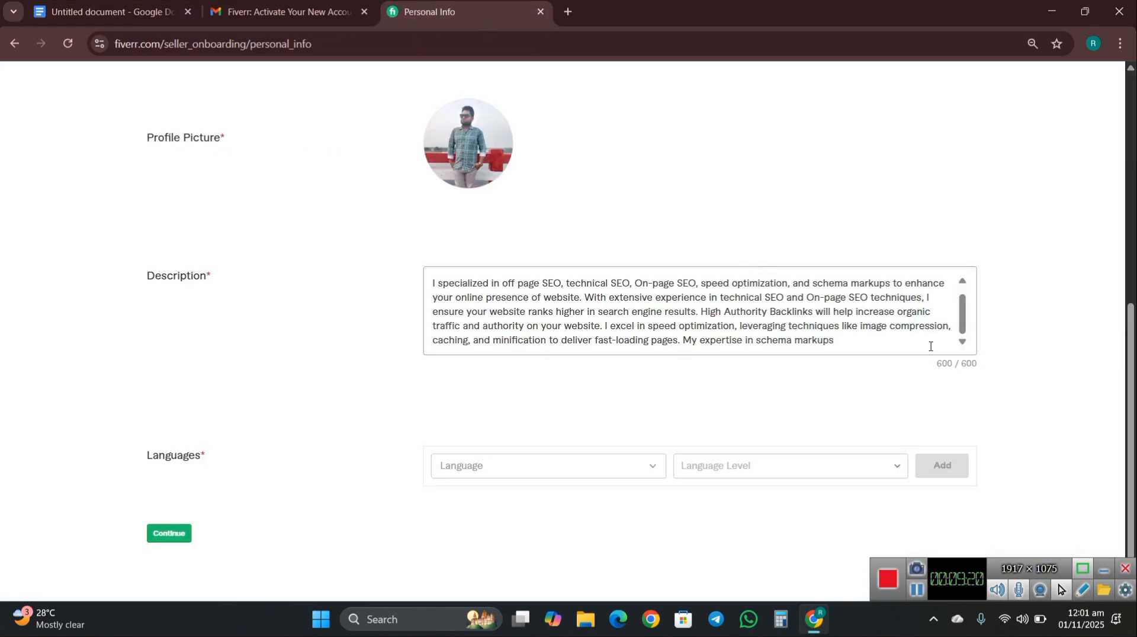
{"action": "left_click", "coordinate": [279, 21]}
{"action": "left_click", "coordinate": [128, 14]}
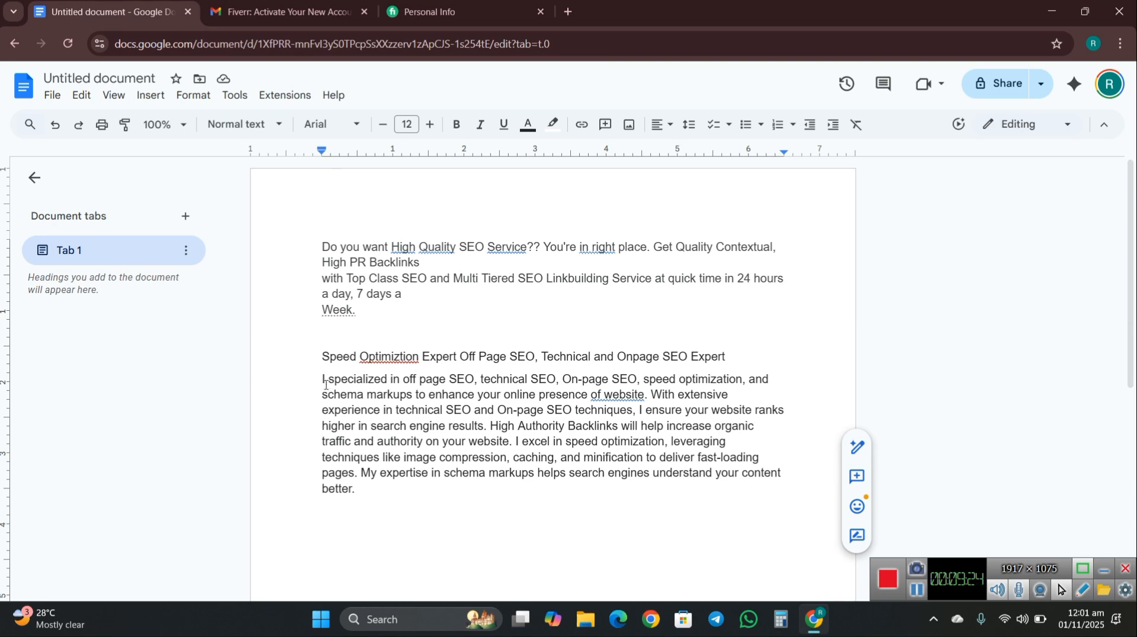
Copy just the SEO specialization paragraph and replace all Description text with it.
{"action": "left_click_drag", "start_coordinate": [324, 379], "coordinate": [533, 496]}
{"action": "right_click", "coordinate": [379, 505]}
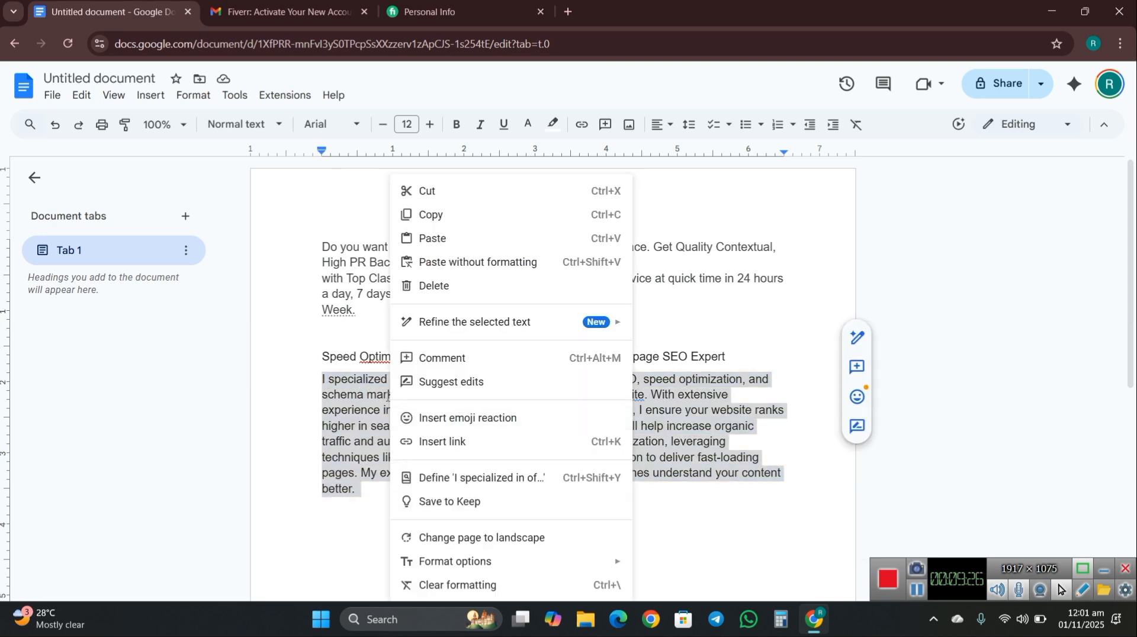
{"action": "left_click", "coordinate": [456, 215]}
{"action": "left_click", "coordinate": [429, 12]}
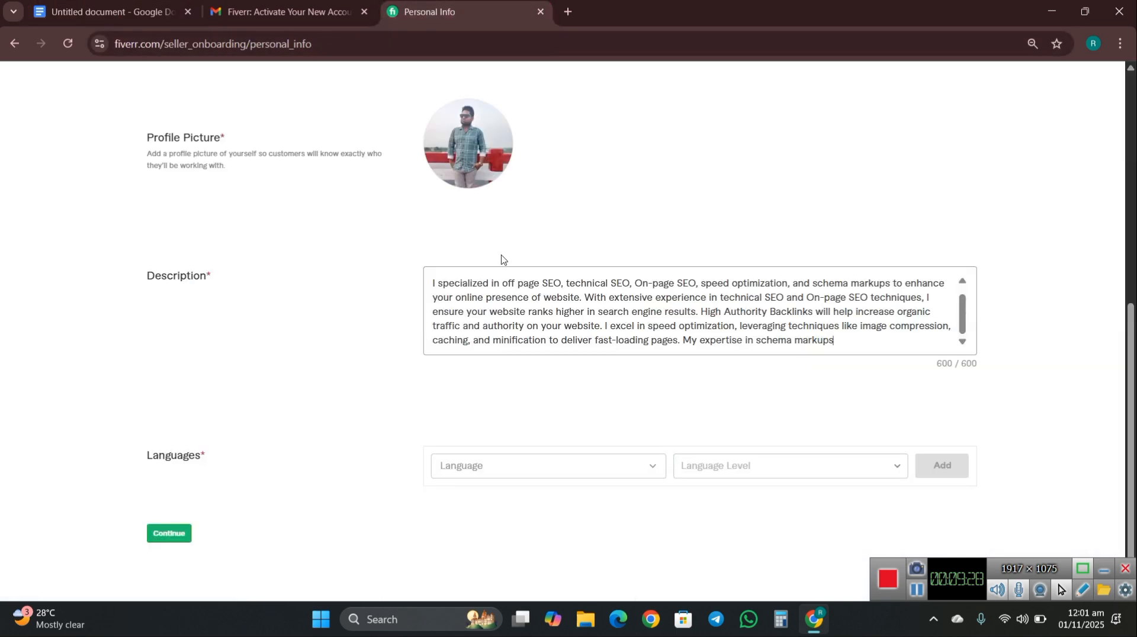
{"action": "key", "text": "ctrl+a"}
{"action": "key", "text": "ctrl+v"}
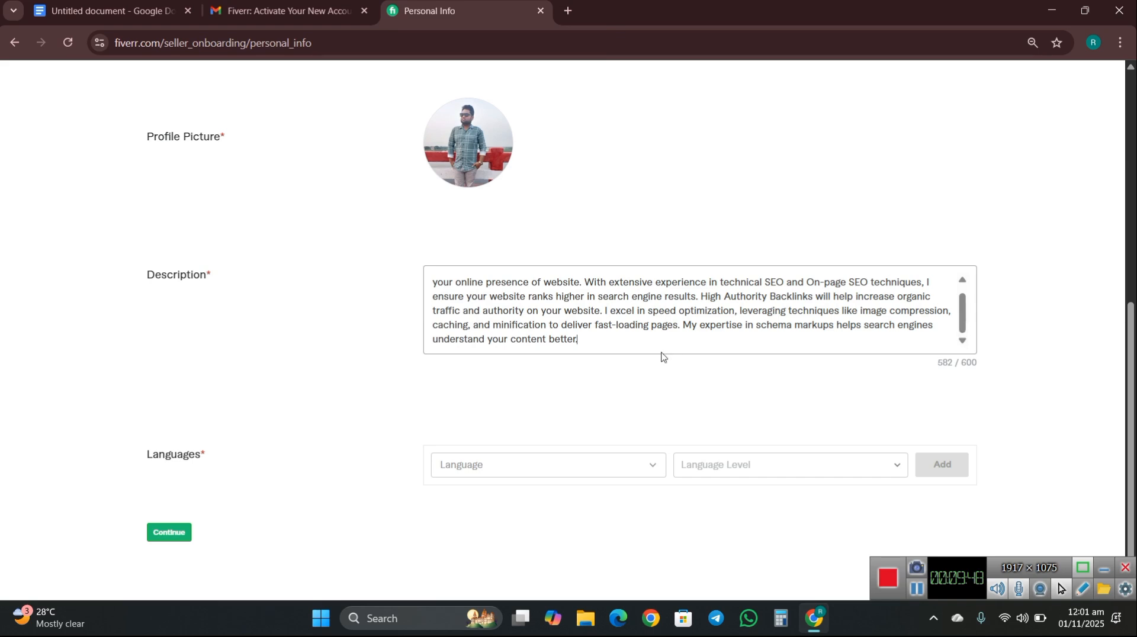
Clear the Docs selection, select the SEO expert heading line, and return to Fiverr.
{"action": "left_click", "coordinate": [109, 9]}
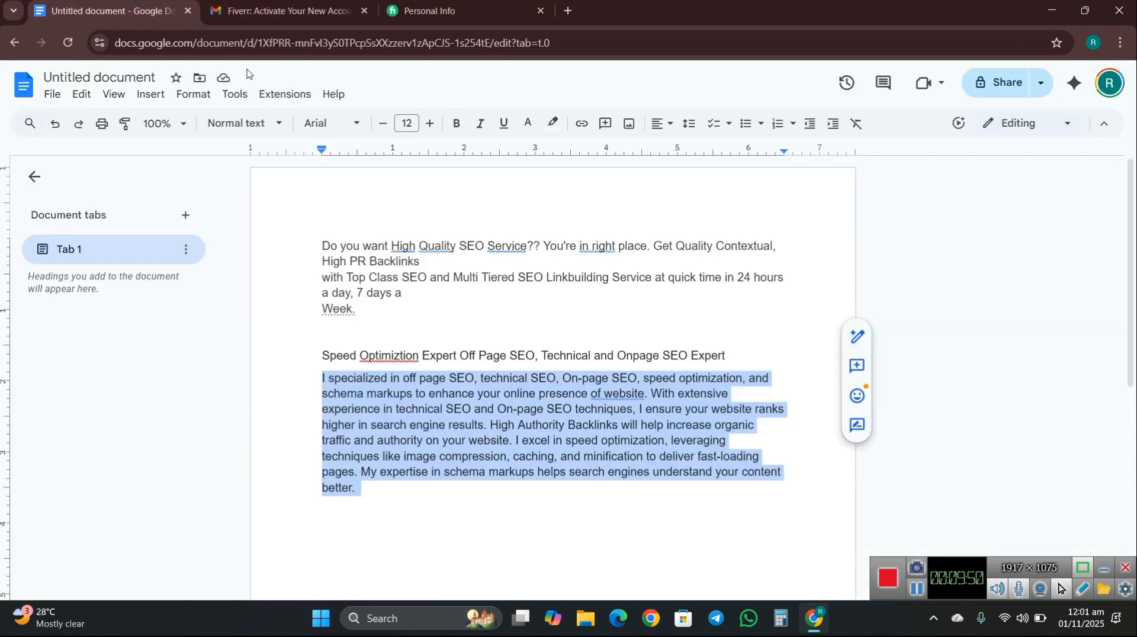
{"action": "left_click", "coordinate": [424, 443]}
{"action": "triple_click", "coordinate": [315, 356]}
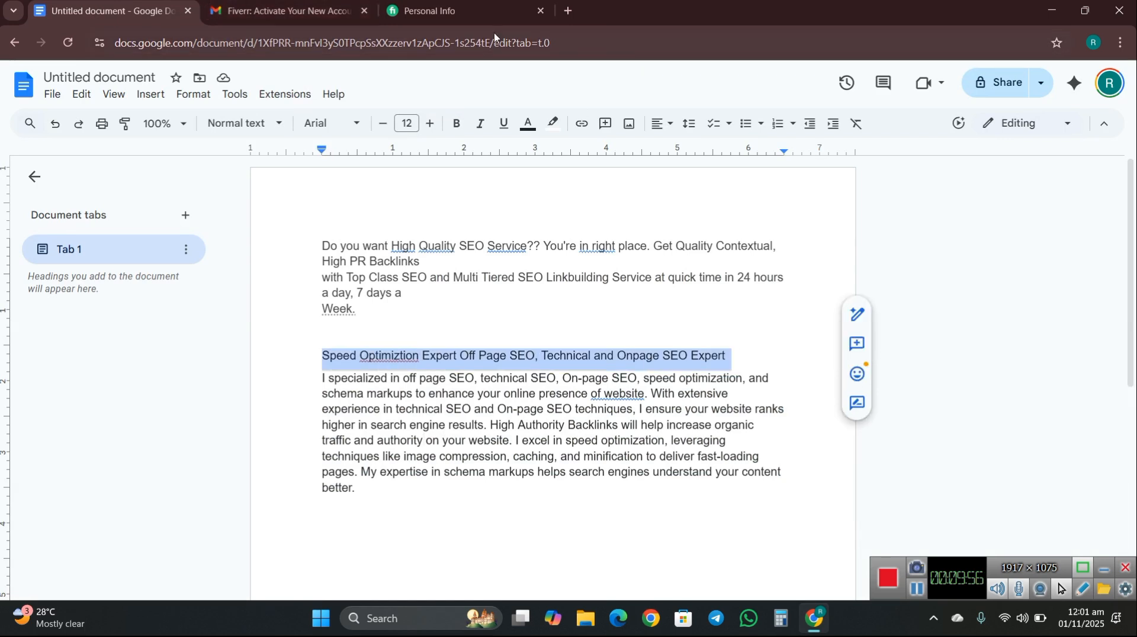
{"action": "left_click", "coordinate": [438, 10]}
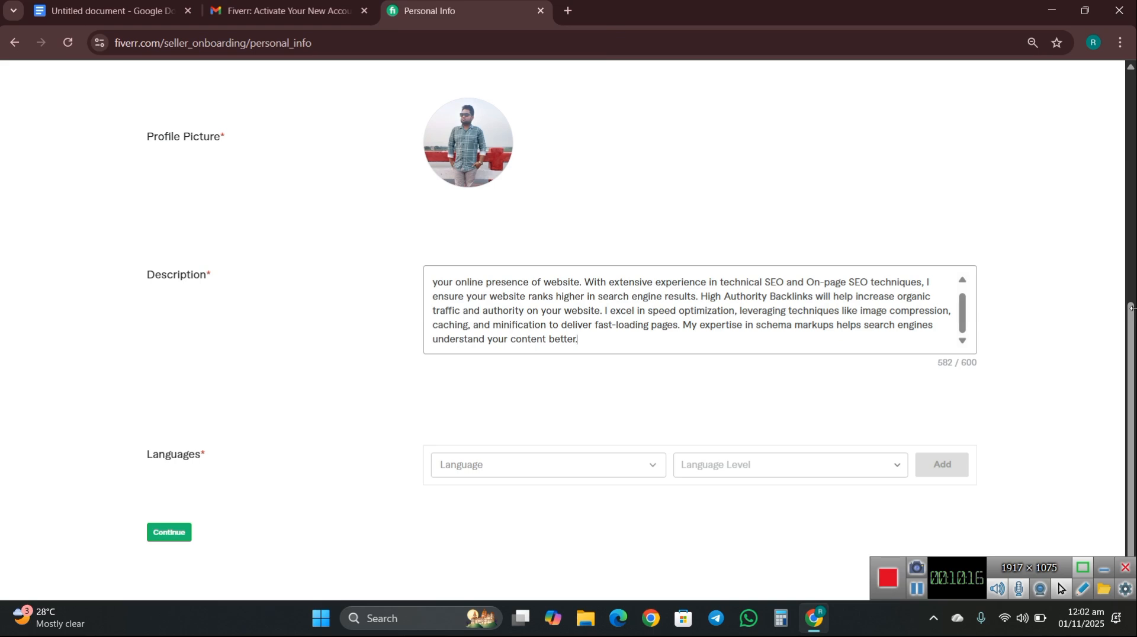
Add English at Fluent level to the profile languages.
{"action": "left_click", "coordinate": [656, 467]}
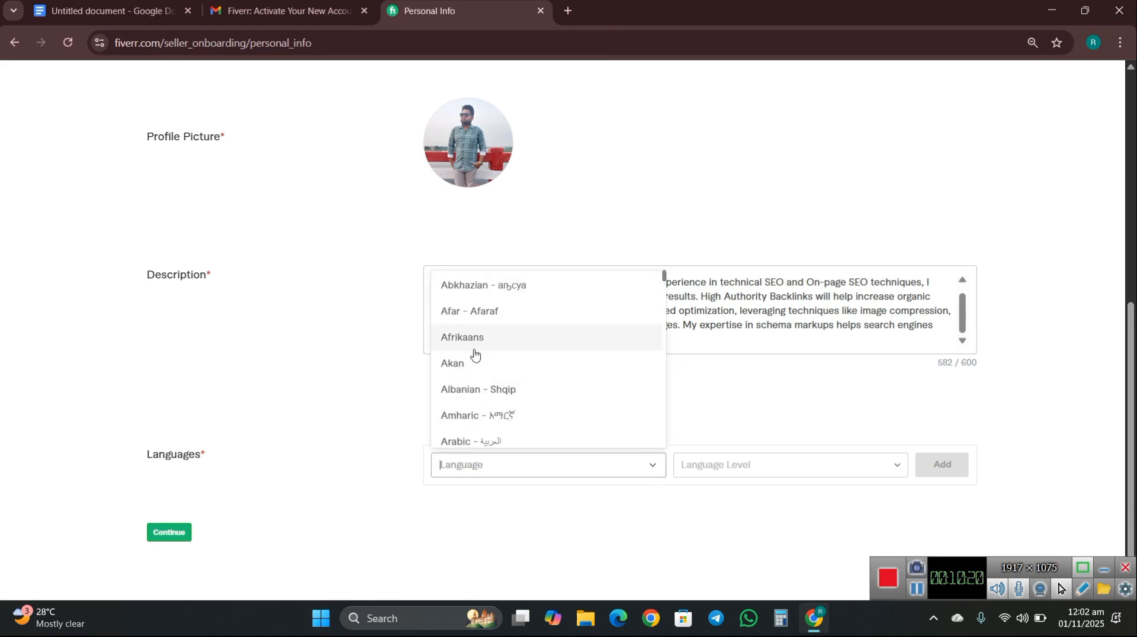
{"action": "type", "text": "e"}
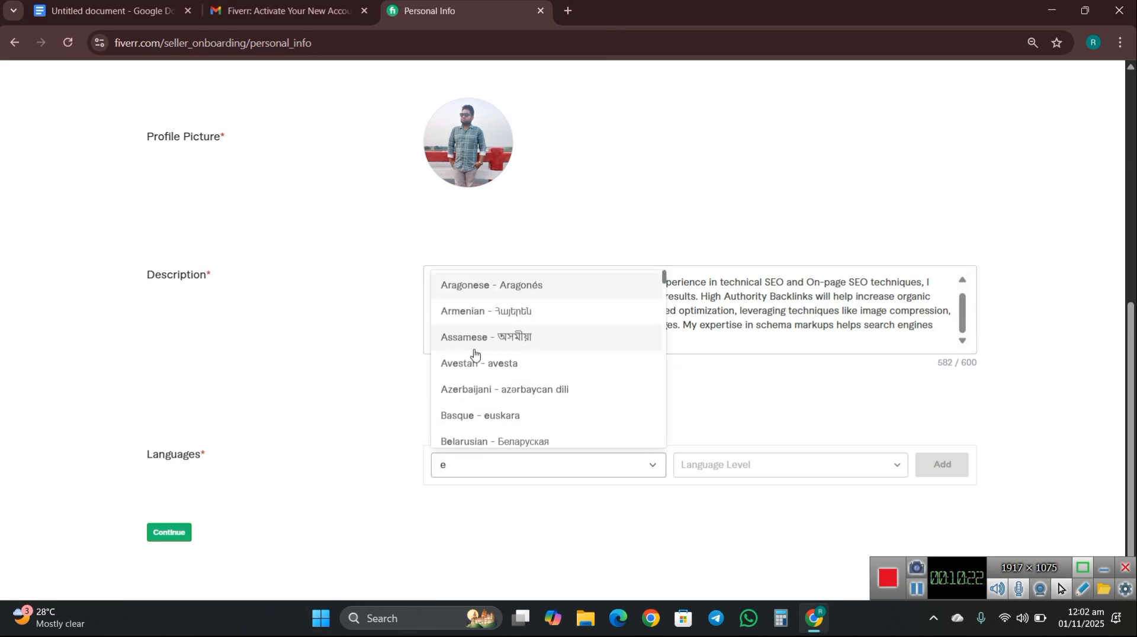
{"action": "type", "text": "n"}
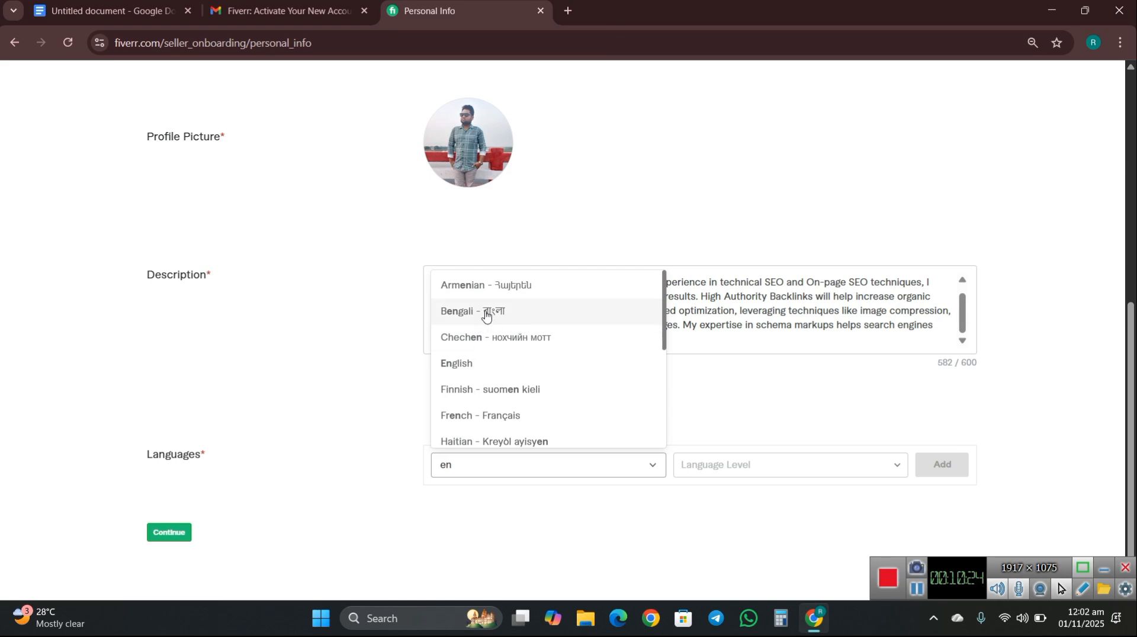
{"action": "left_click", "coordinate": [480, 363]}
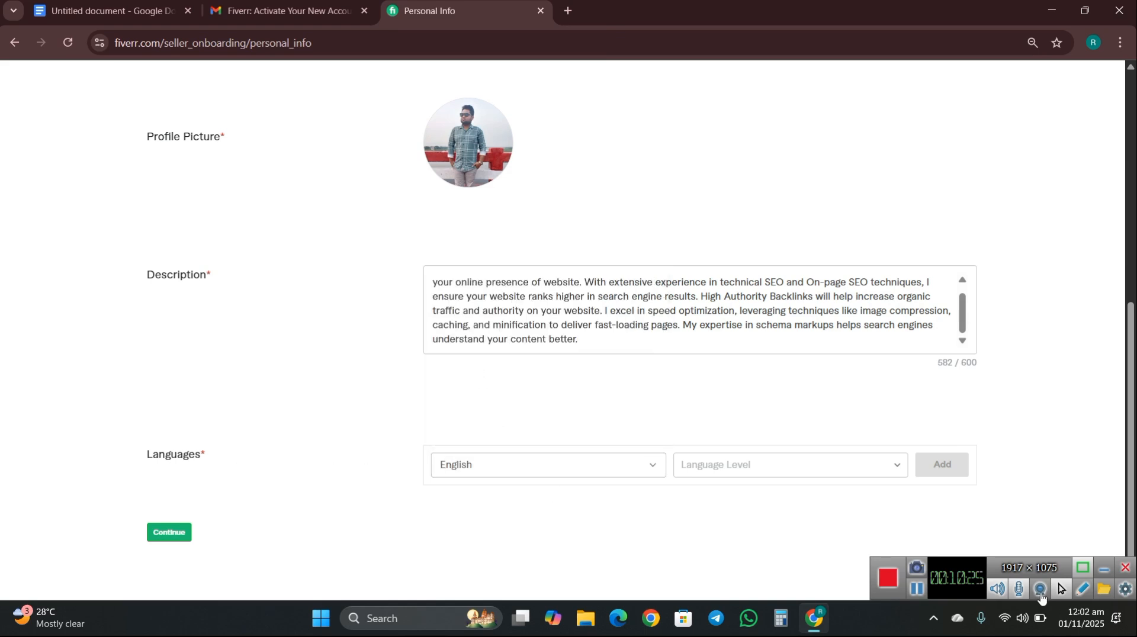
{"action": "left_click", "coordinate": [897, 466]}
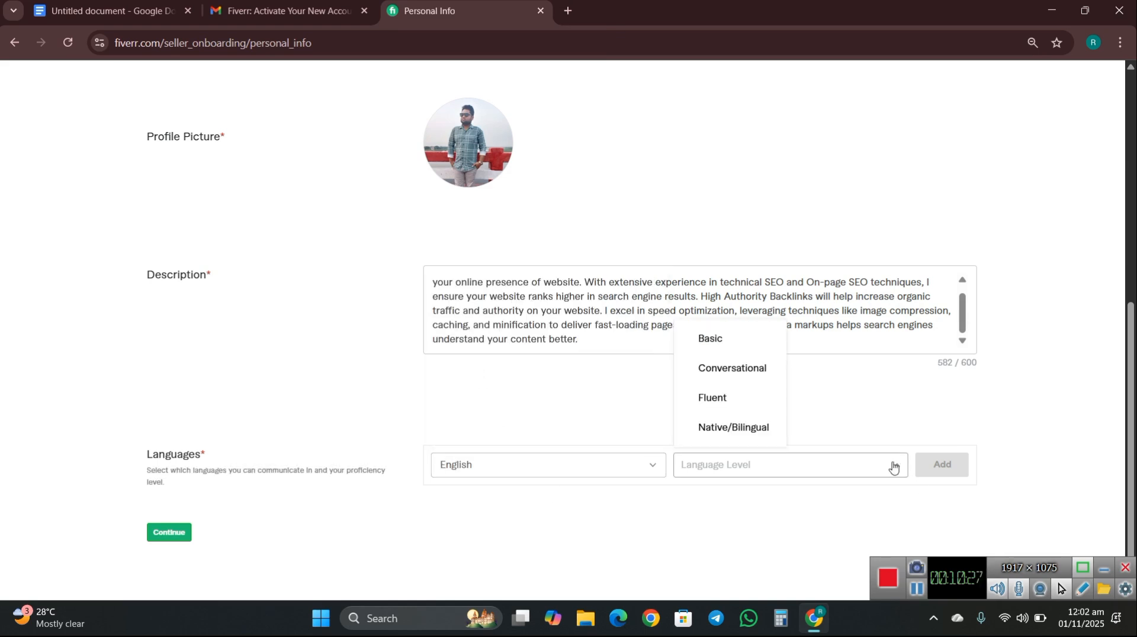
{"action": "left_click", "coordinate": [719, 398]}
{"action": "left_click", "coordinate": [950, 469]}
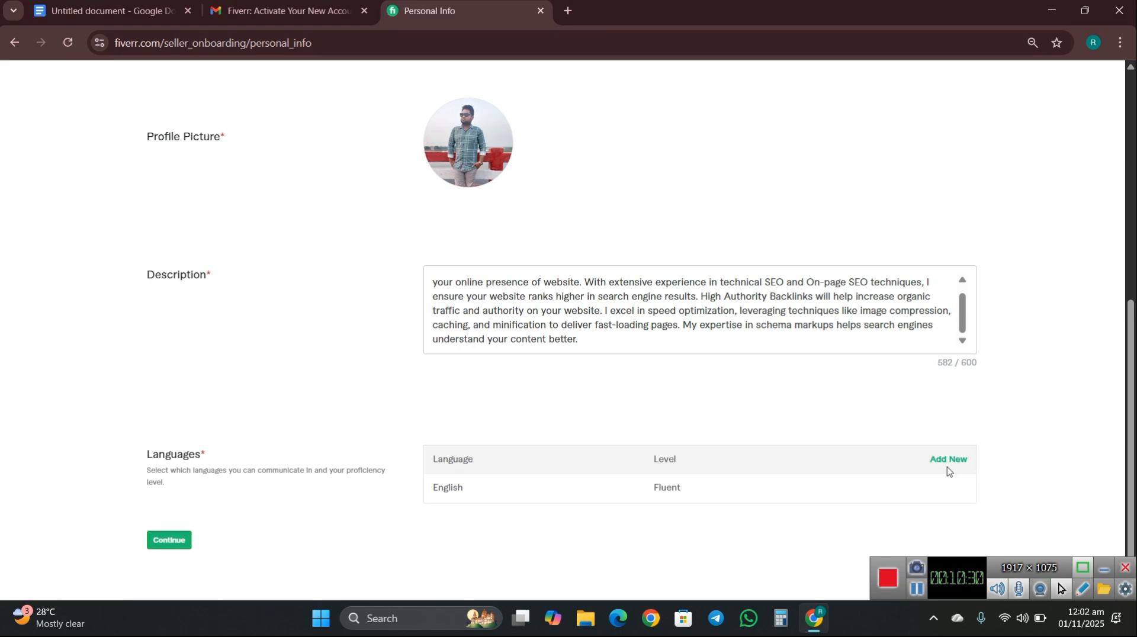
Add French at Basic level as a second language.
{"action": "left_click", "coordinate": [916, 594]}
{"action": "scroll", "coordinate": [622, 363], "scroll_direction": "down", "scroll_amount": 1}
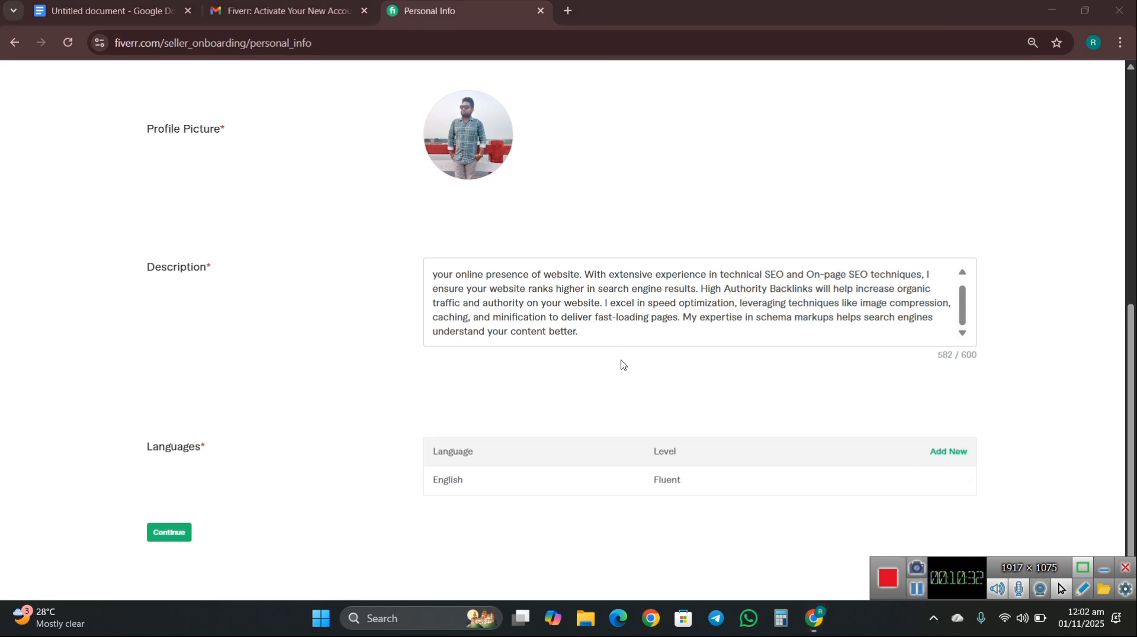
{"action": "left_click", "coordinate": [948, 452]}
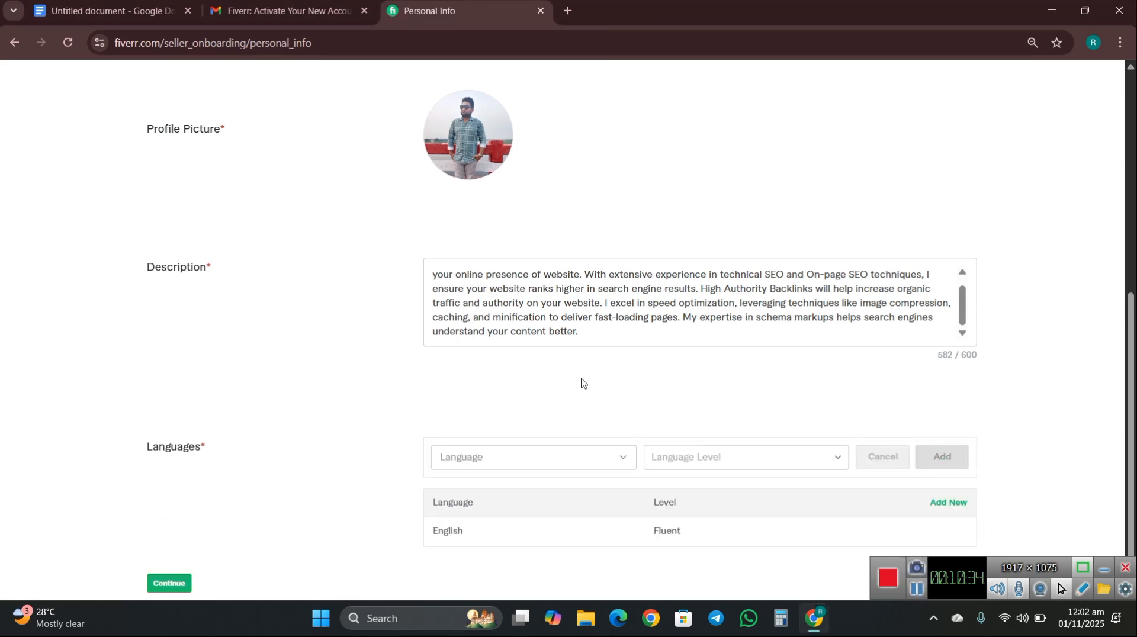
{"action": "left_click", "coordinate": [483, 472]}
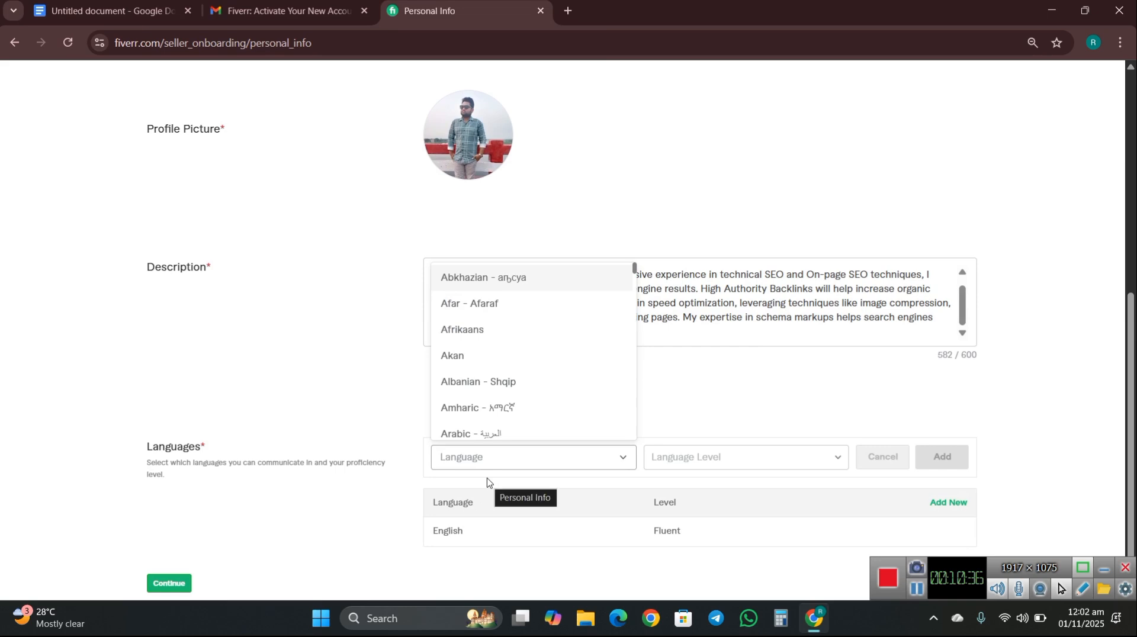
{"action": "type", "text": "f"}
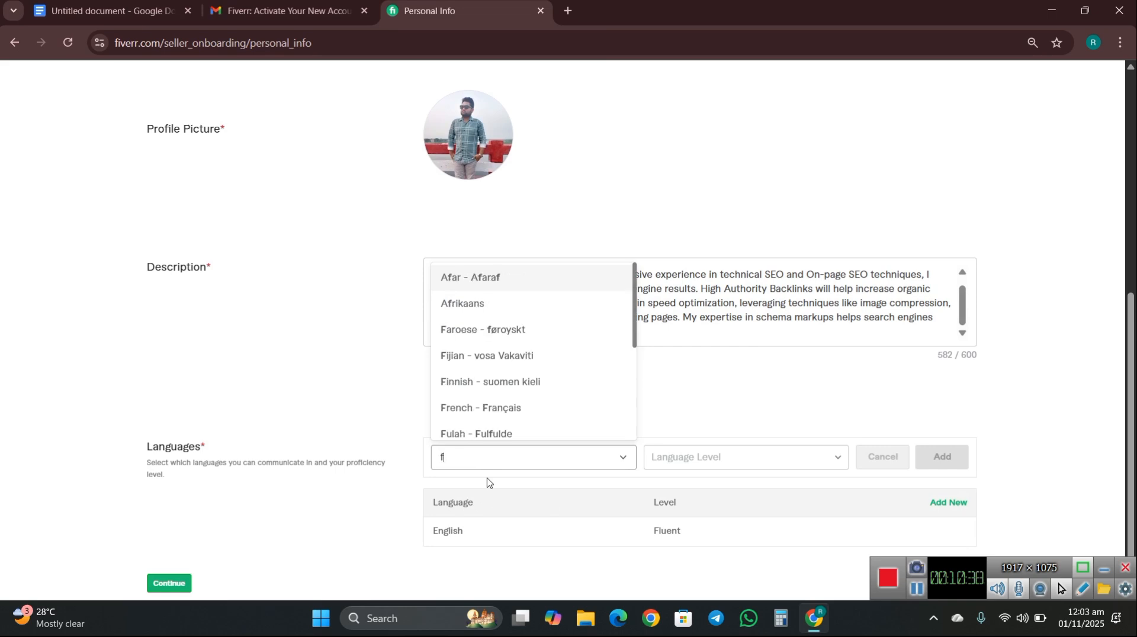
{"action": "left_click", "coordinate": [489, 407]}
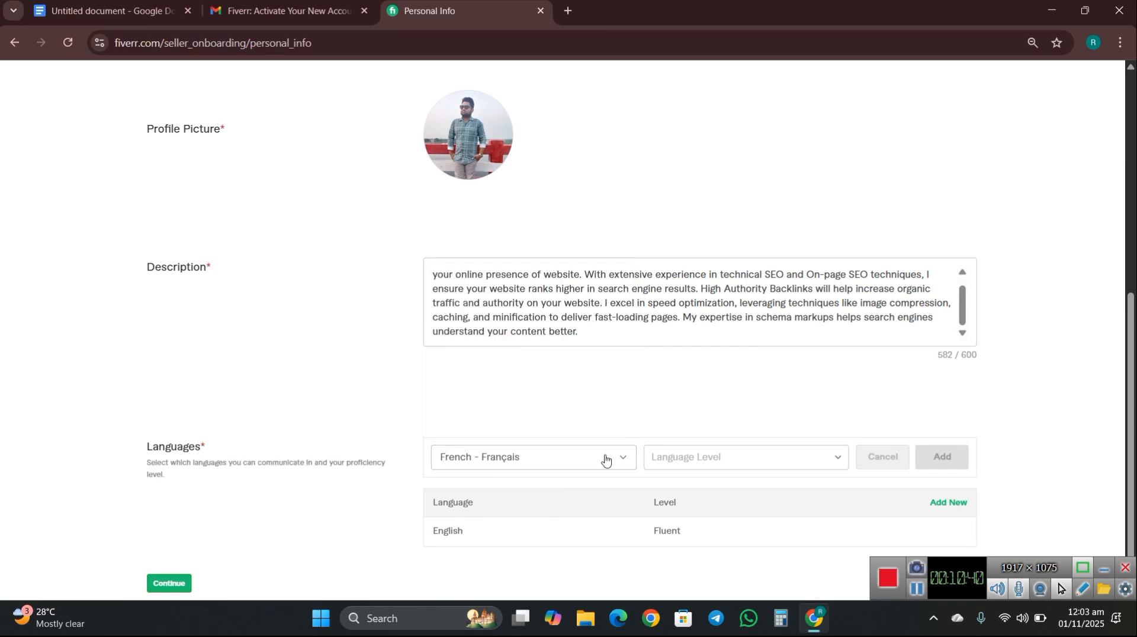
{"action": "left_click", "coordinate": [829, 460]}
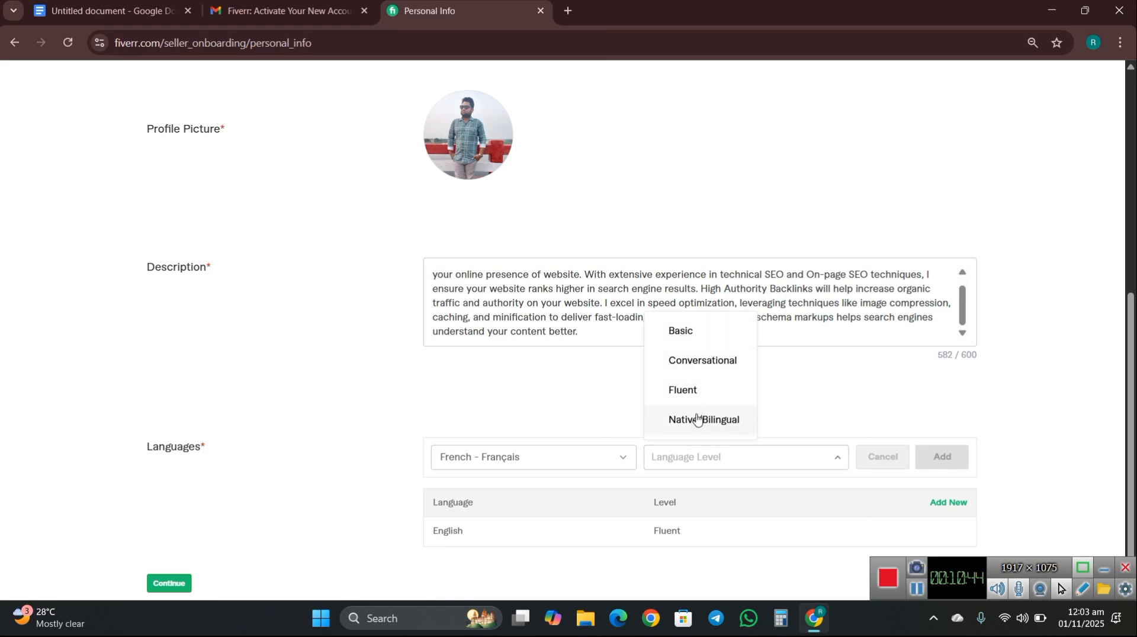
{"action": "left_click", "coordinate": [681, 333]}
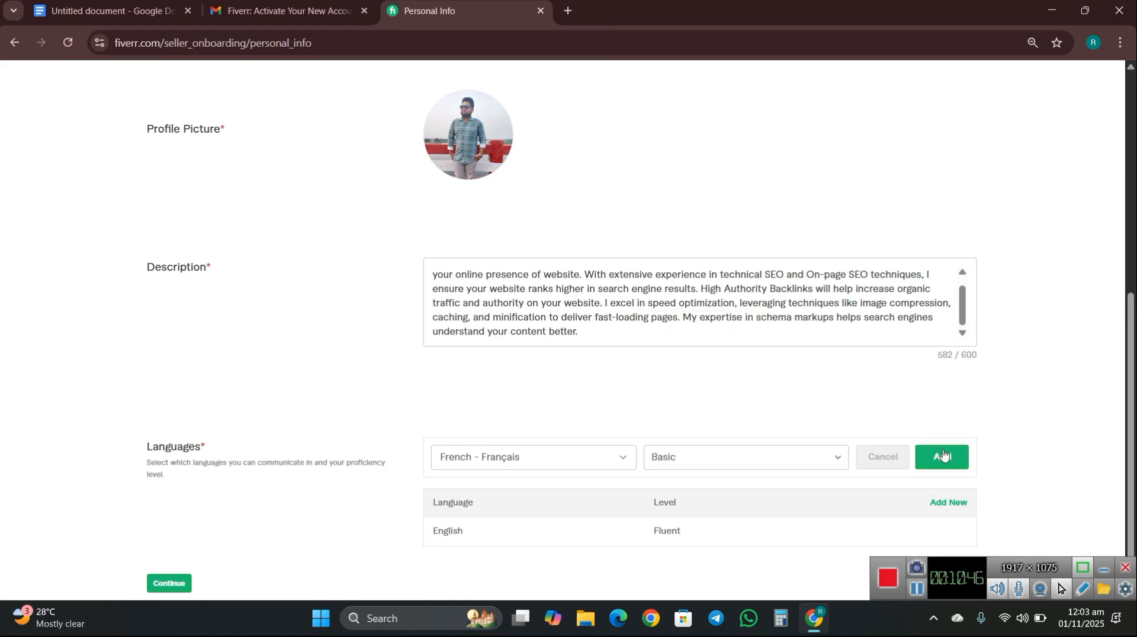
{"action": "left_click", "coordinate": [944, 455]}
{"action": "left_click", "coordinate": [942, 457]}
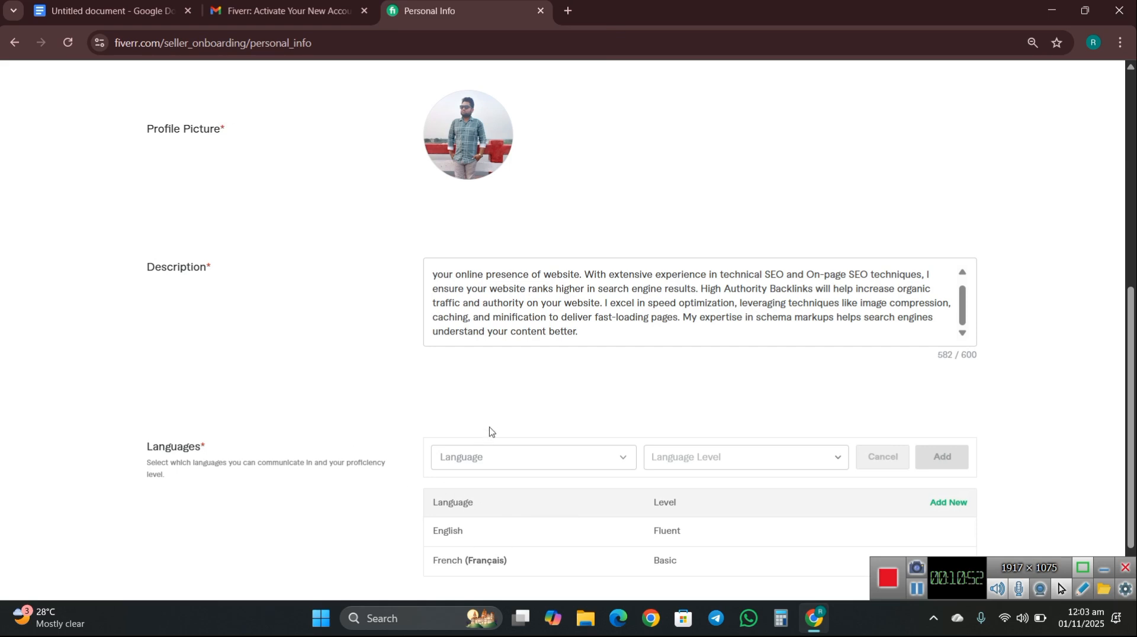
Add German at Conversational level to the languages.
{"action": "left_click", "coordinate": [482, 456]}
{"action": "type", "text": "ge"}
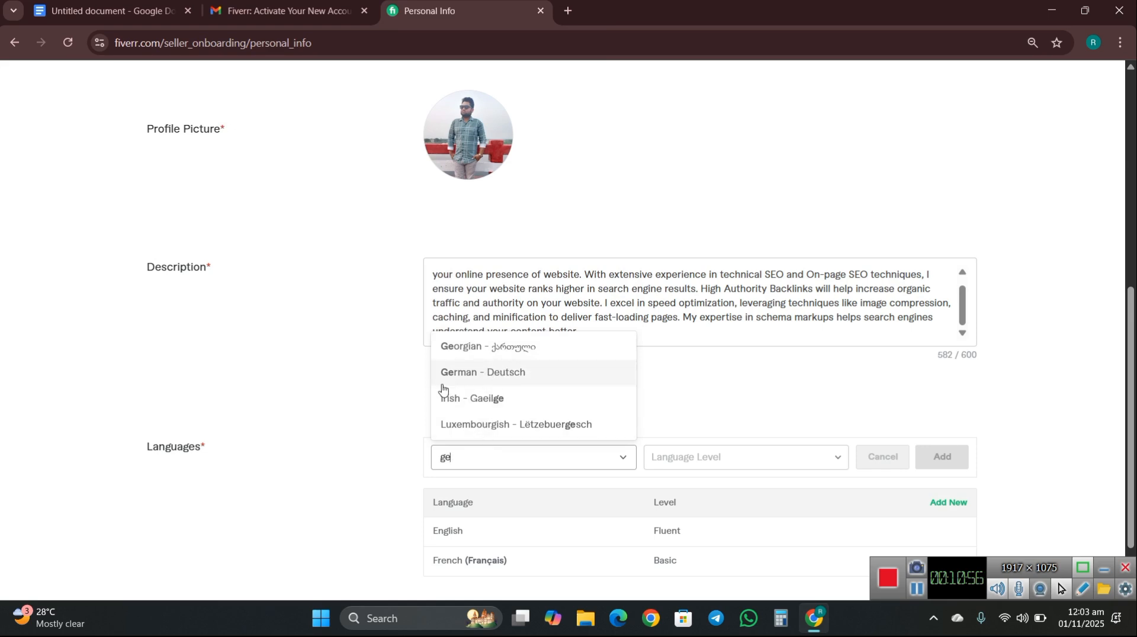
{"action": "left_click", "coordinate": [504, 374]}
{"action": "left_click", "coordinate": [778, 456]}
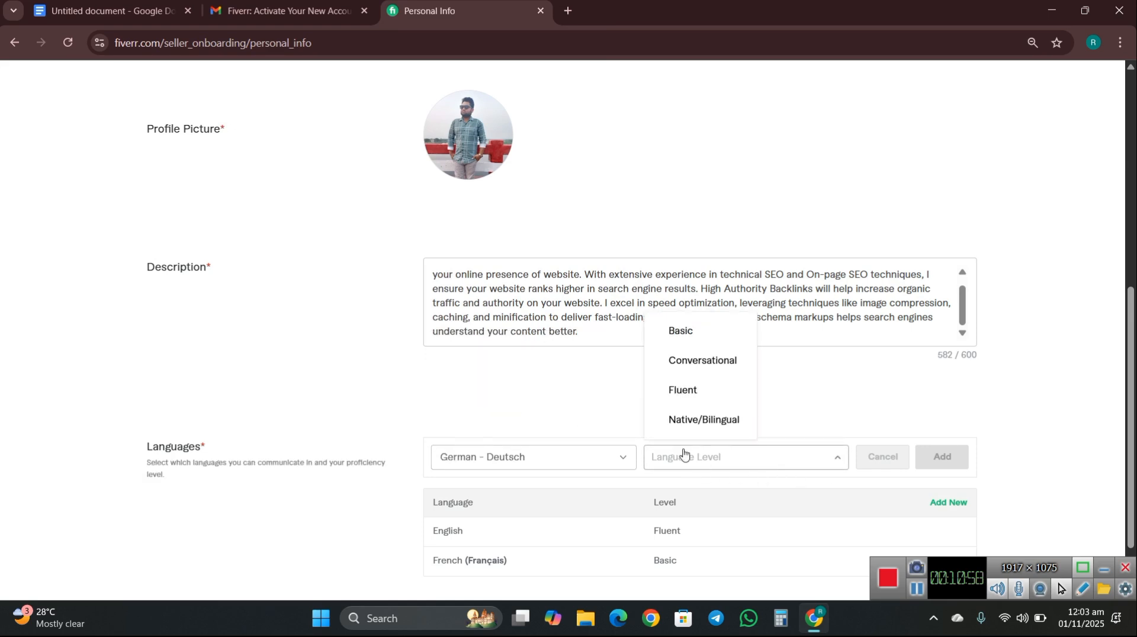
{"action": "left_click", "coordinate": [710, 371]}
{"action": "left_click", "coordinate": [942, 457]}
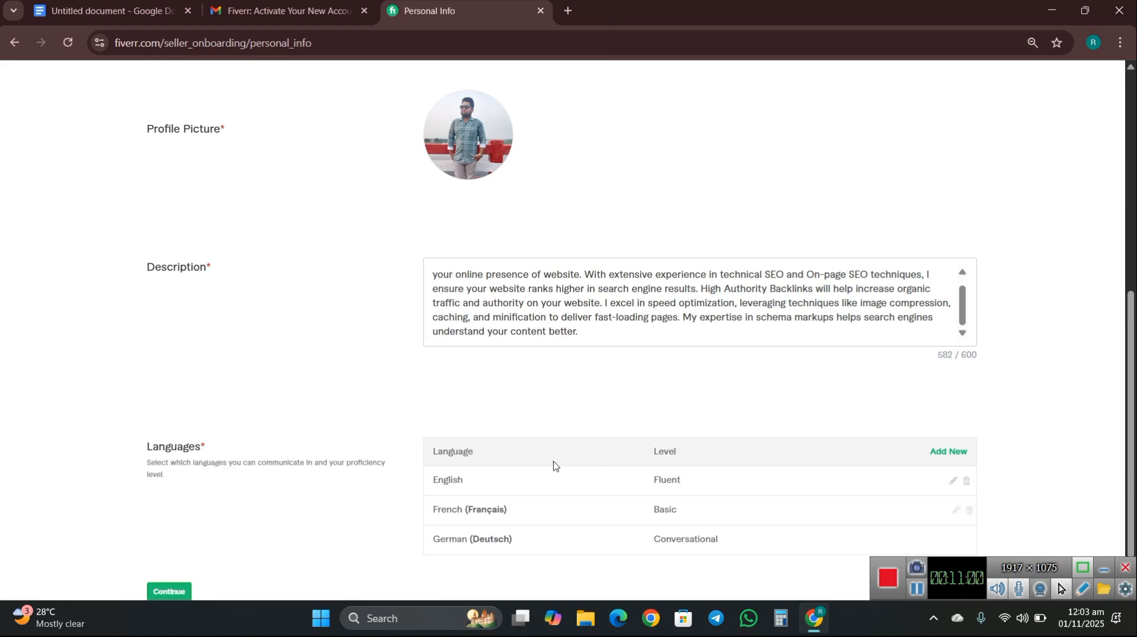
Add Bengali at Basic level to the languages.
{"action": "left_click", "coordinate": [943, 451]}
{"action": "left_click", "coordinate": [534, 465]}
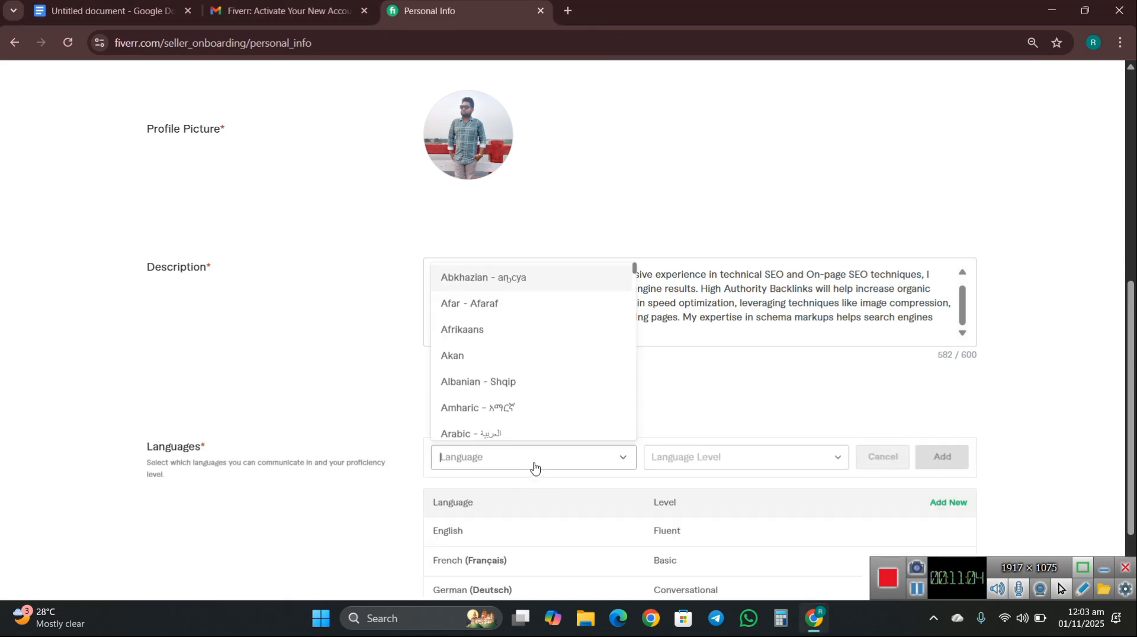
{"action": "type", "text": "ban"}
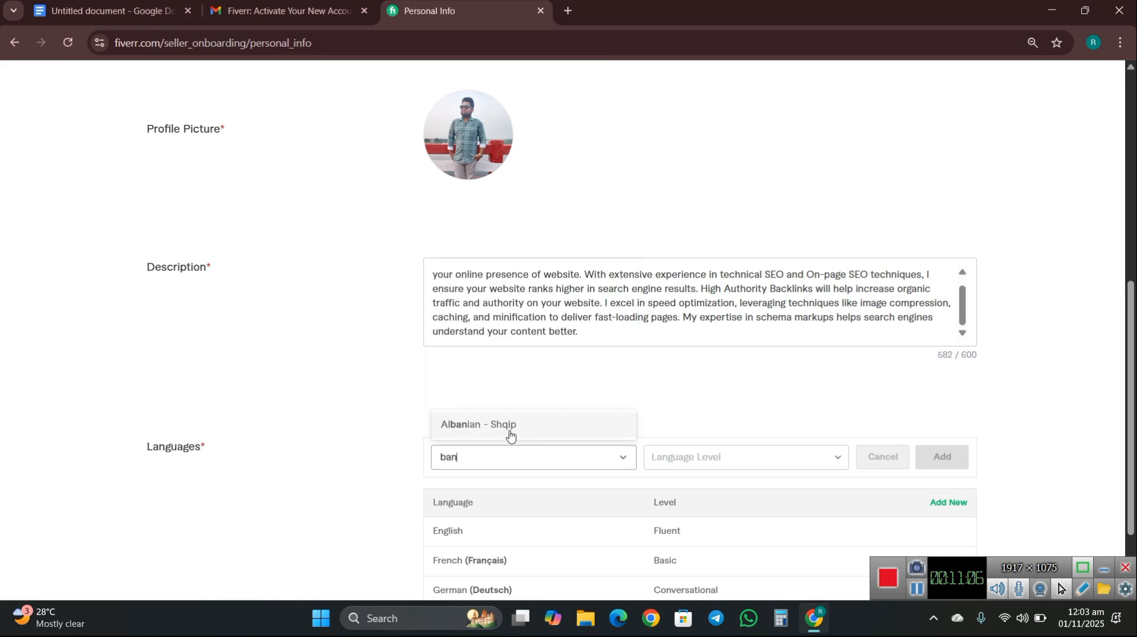
{"action": "key", "text": "BackSpace"}
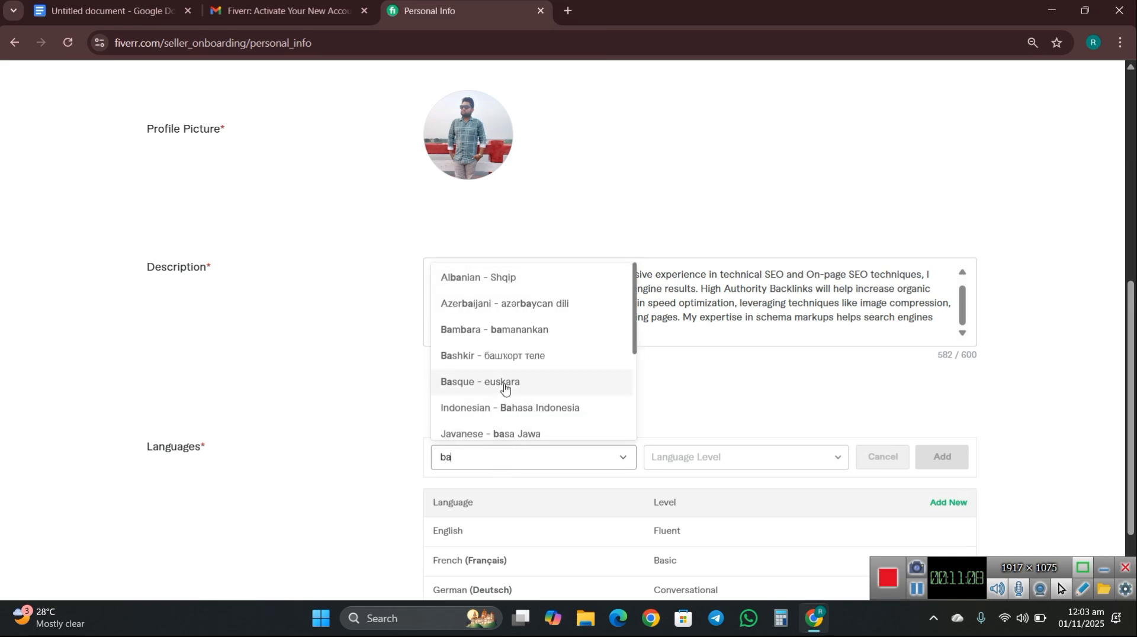
{"action": "key", "text": "BackSpace"}
{"action": "scroll", "coordinate": [529, 397], "scroll_direction": "down", "scroll_amount": 3}
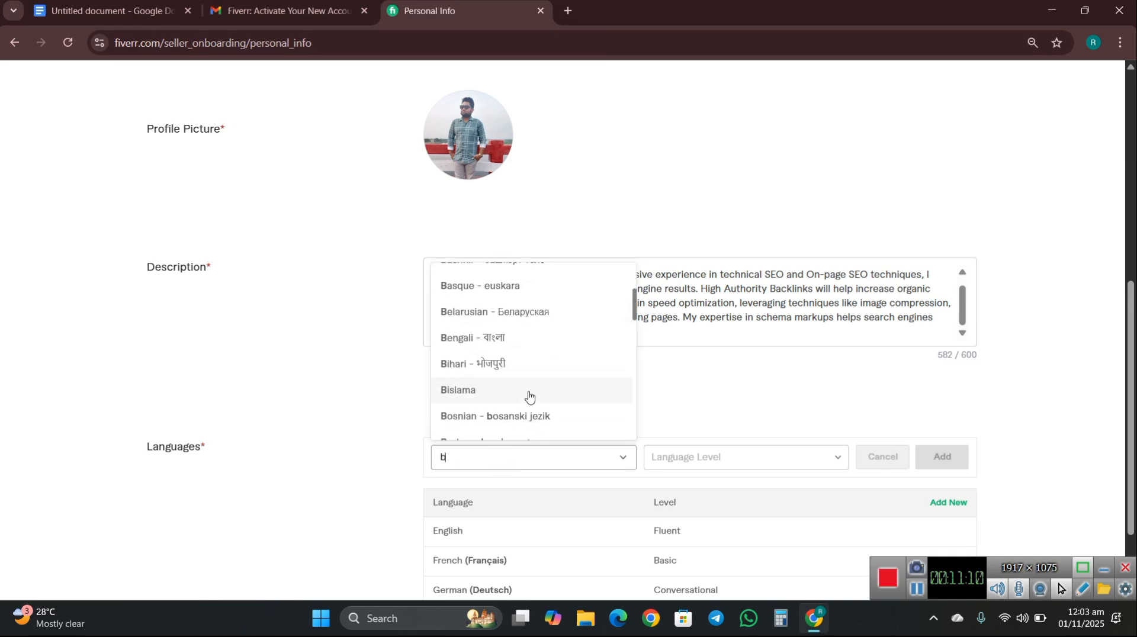
{"action": "left_click", "coordinate": [471, 337]}
{"action": "left_click", "coordinate": [820, 464]}
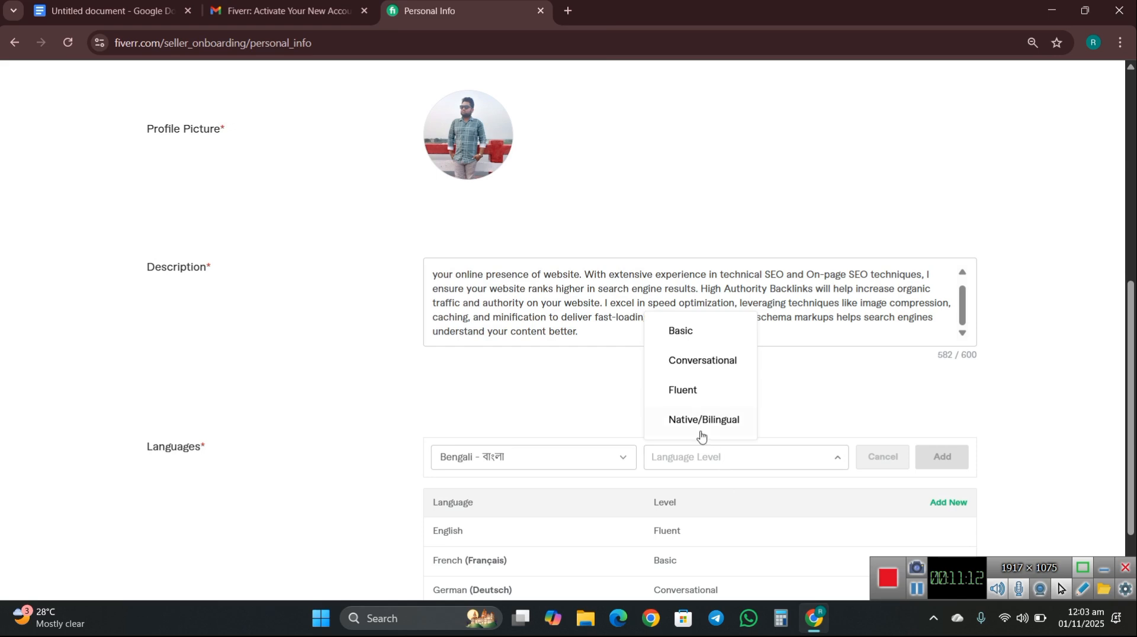
{"action": "left_click", "coordinate": [695, 333]}
{"action": "left_click", "coordinate": [943, 457]}
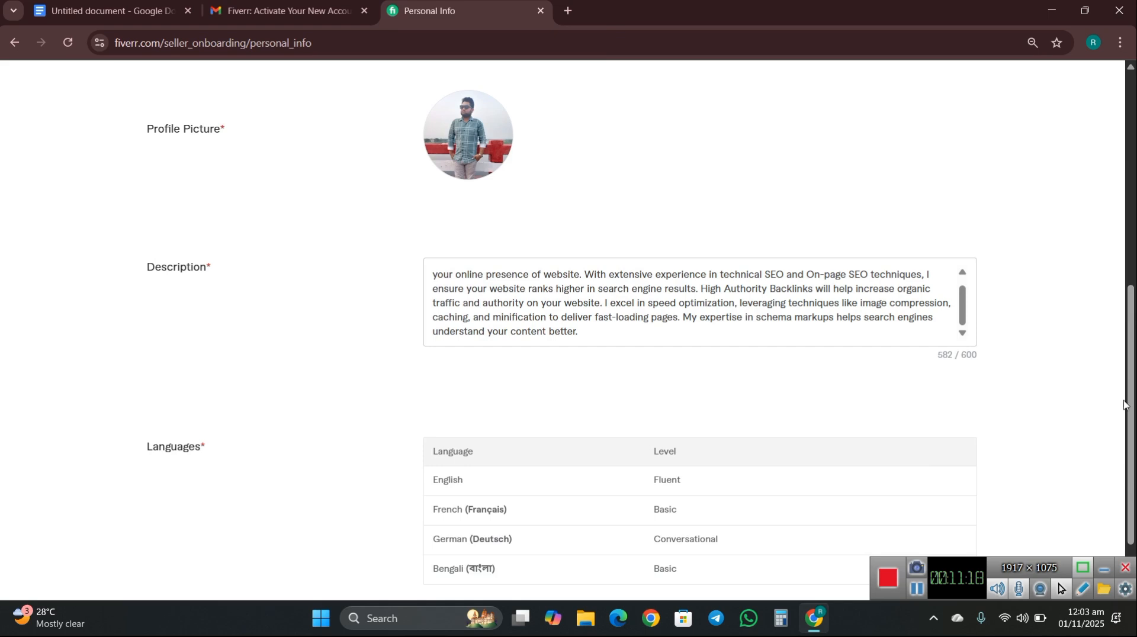
Continue from Personal Info to the Professional Info step.
{"action": "left_click", "coordinate": [1102, 564]}
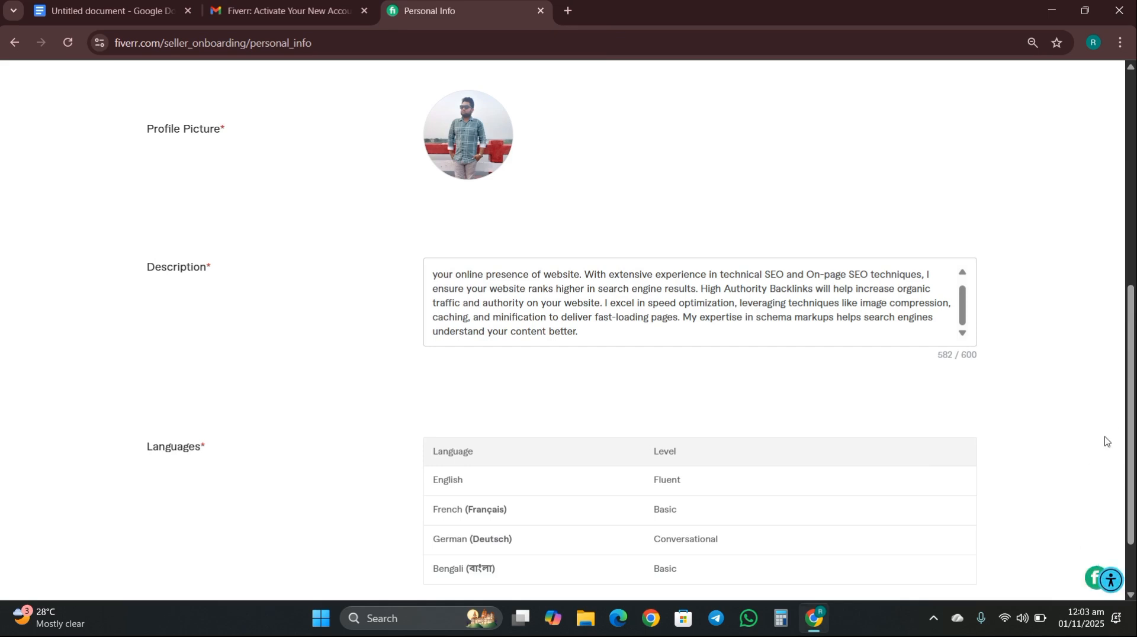
{"action": "scroll", "coordinate": [1133, 360], "scroll_direction": "down", "scroll_amount": 2}
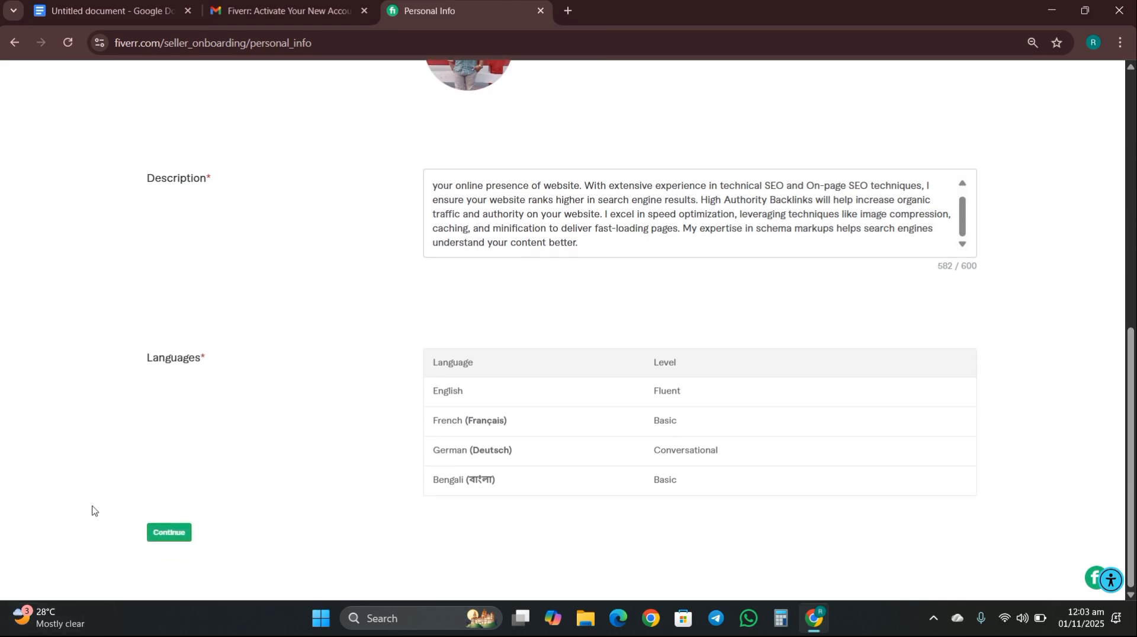
{"action": "left_click", "coordinate": [175, 533]}
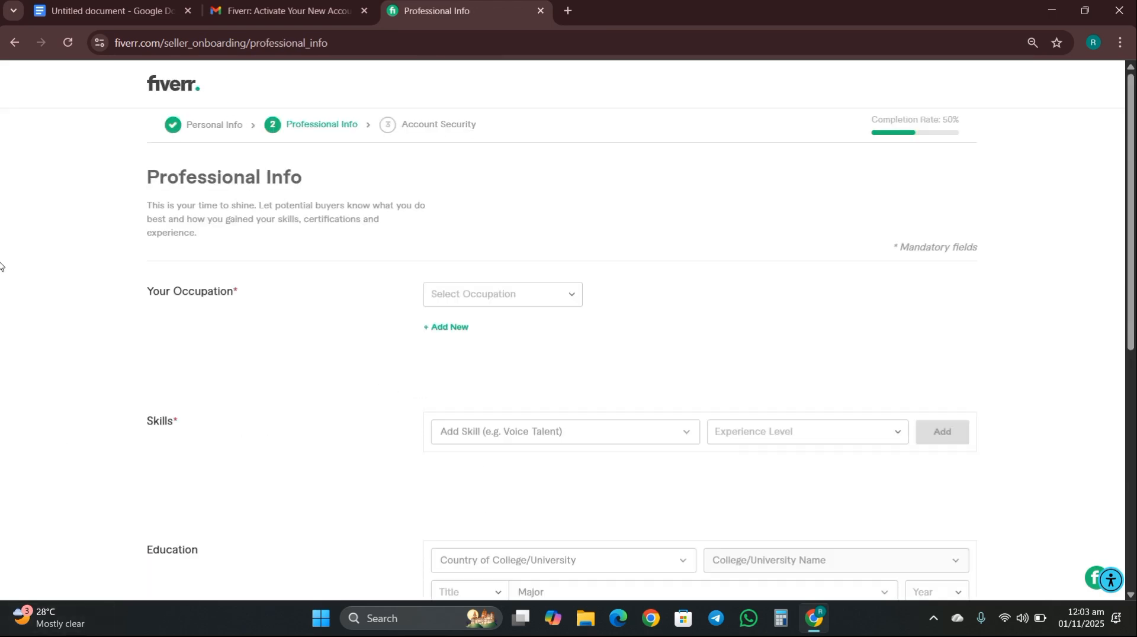
Choose Digital Marketing as the seller's occupation.
{"action": "left_click", "coordinate": [566, 296]}
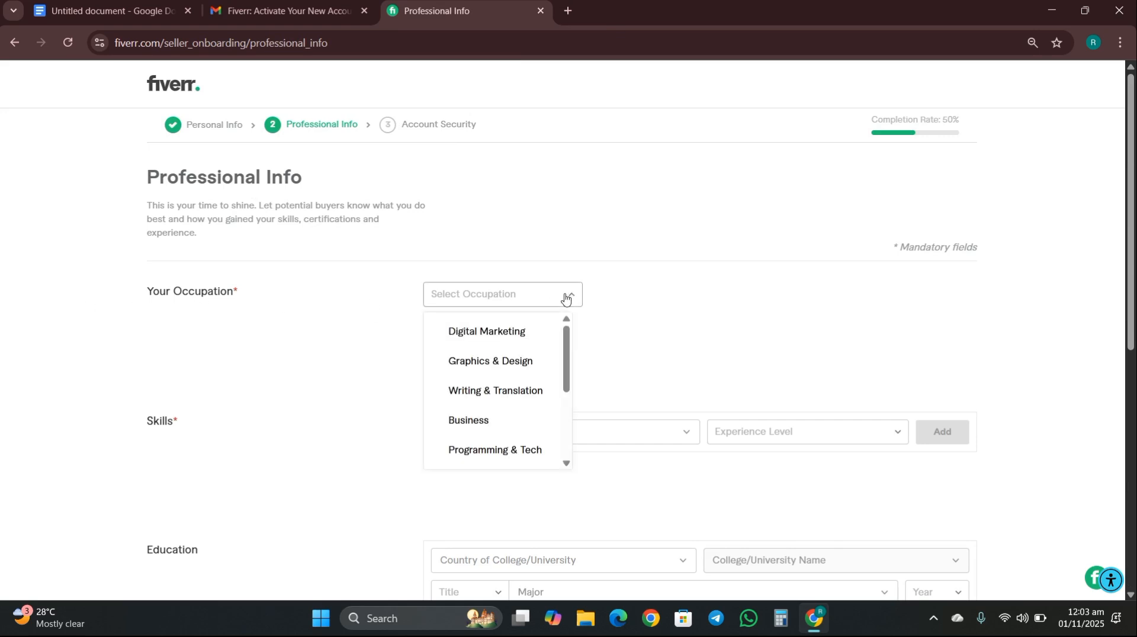
{"action": "left_click_drag", "start_coordinate": [565, 375], "coordinate": [579, 353]}
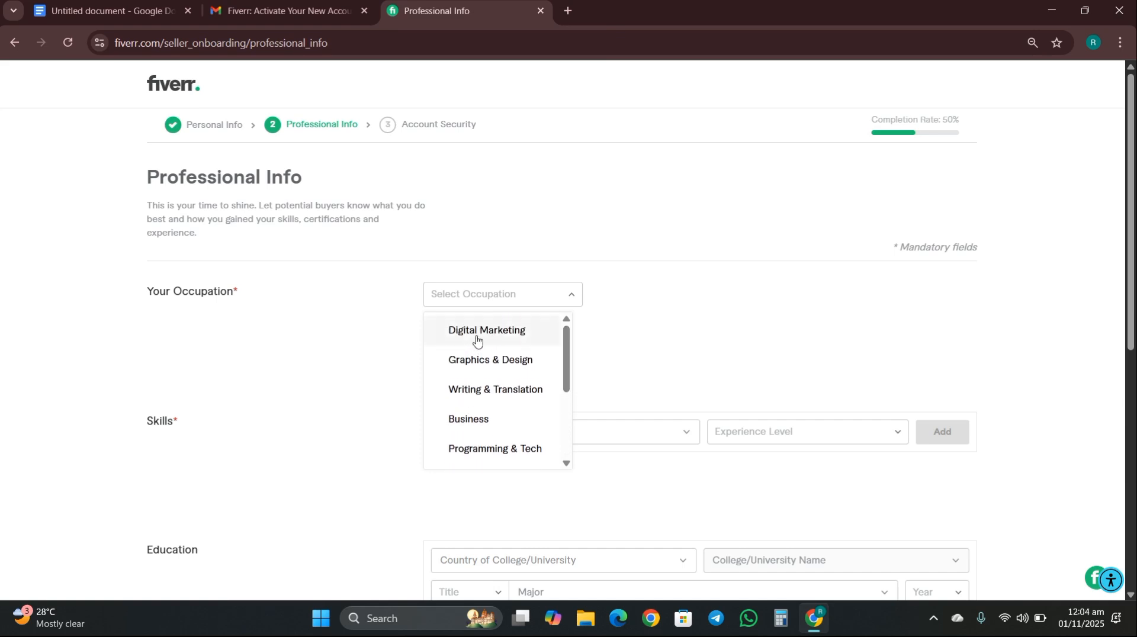
{"action": "scroll", "coordinate": [498, 373], "scroll_direction": "down", "scroll_amount": 2}
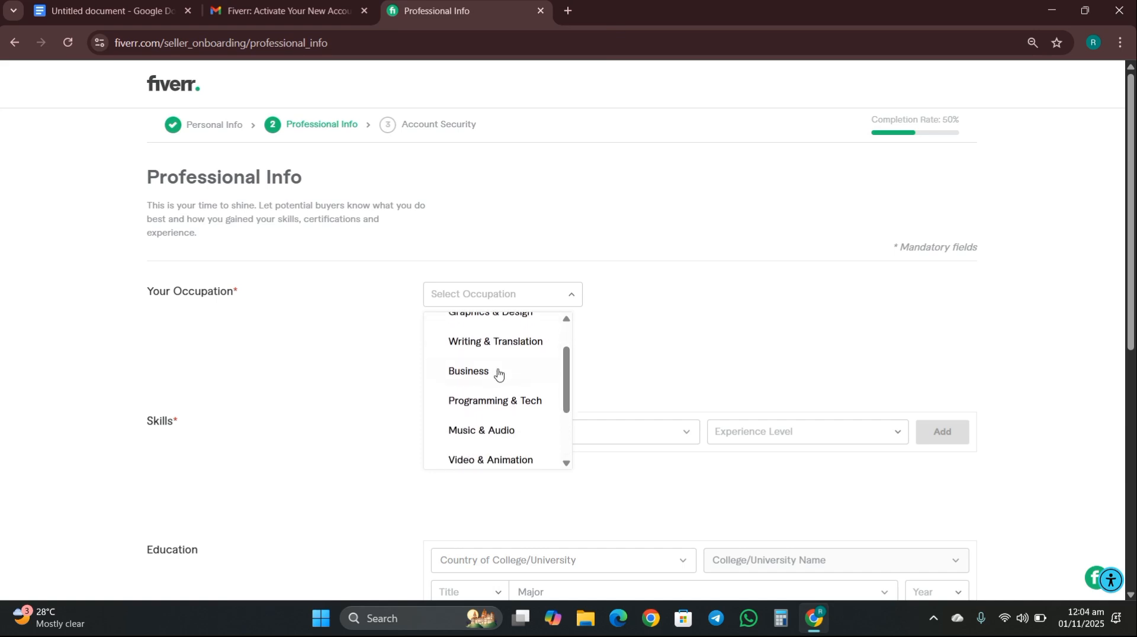
{"action": "left_click_drag", "start_coordinate": [568, 376], "coordinate": [569, 424]}
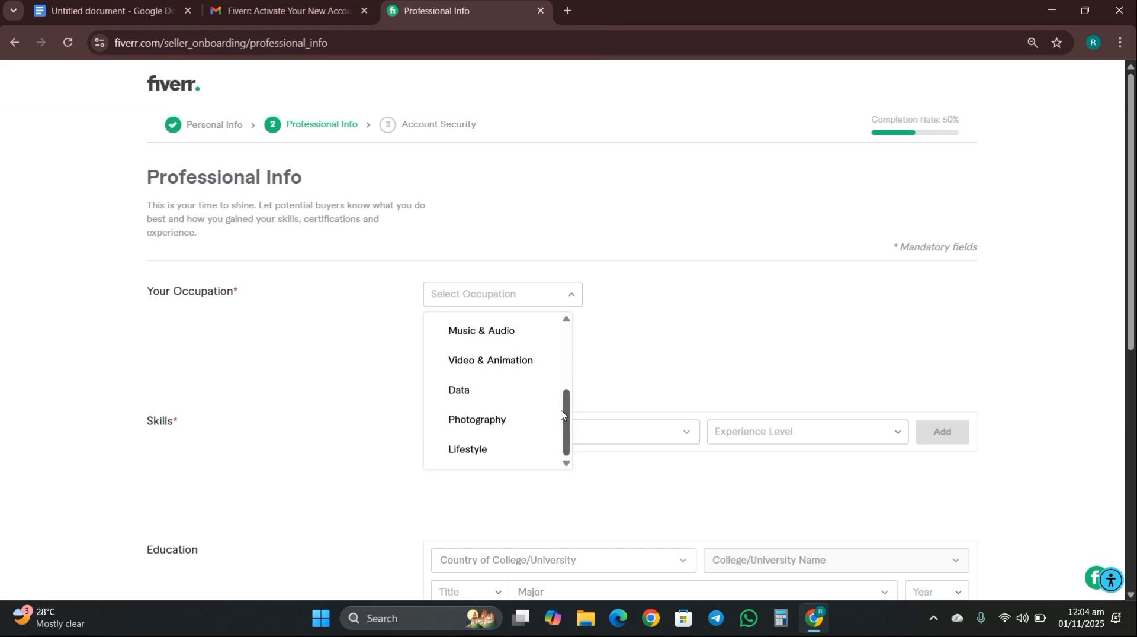
{"action": "left_click_drag", "start_coordinate": [567, 407], "coordinate": [584, 330]}
{"action": "left_click", "coordinate": [515, 335]}
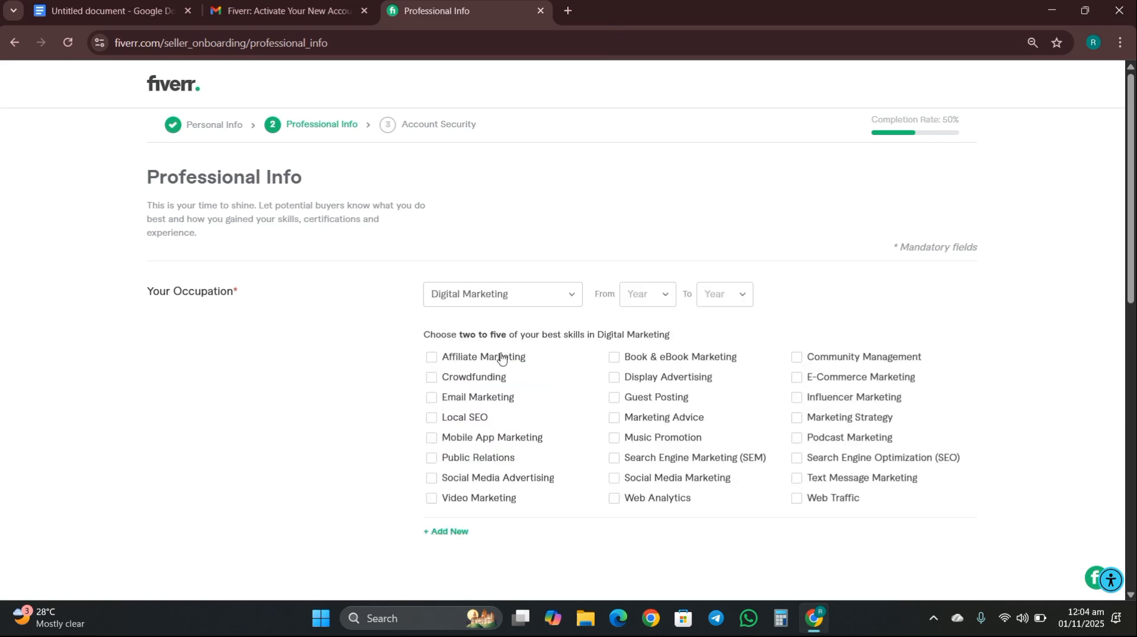
{"action": "scroll", "coordinate": [613, 379], "scroll_direction": "down", "scroll_amount": 1}
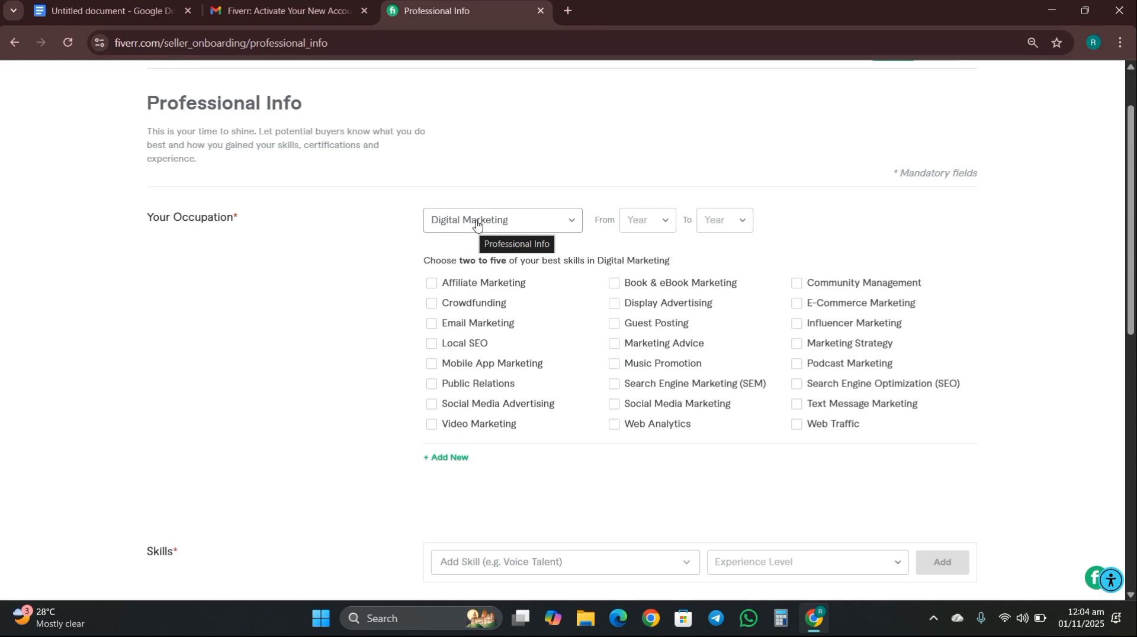
{"action": "left_click", "coordinate": [508, 225]}
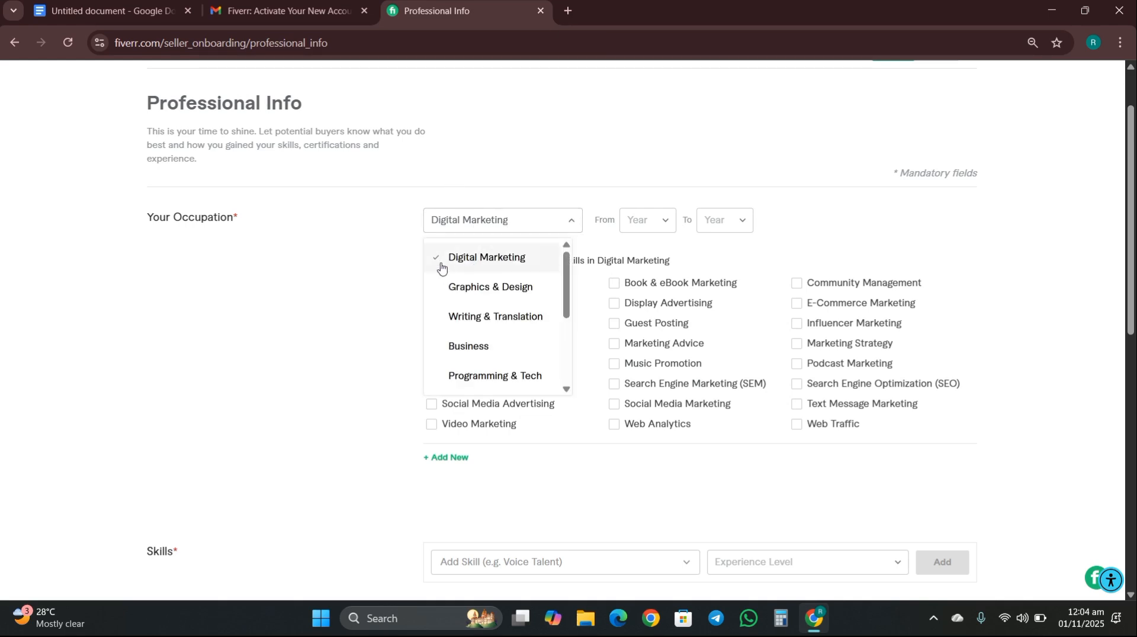
{"action": "left_click", "coordinate": [484, 265]}
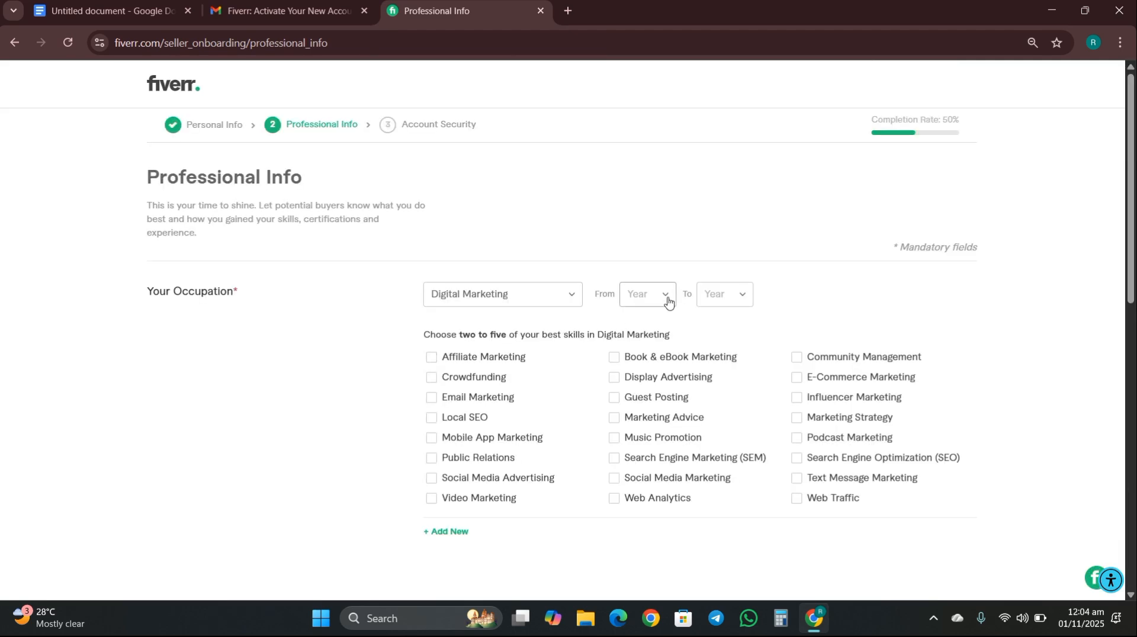
Set the occupation's years from 2019 to 2025.
{"action": "left_click", "coordinate": [666, 301]}
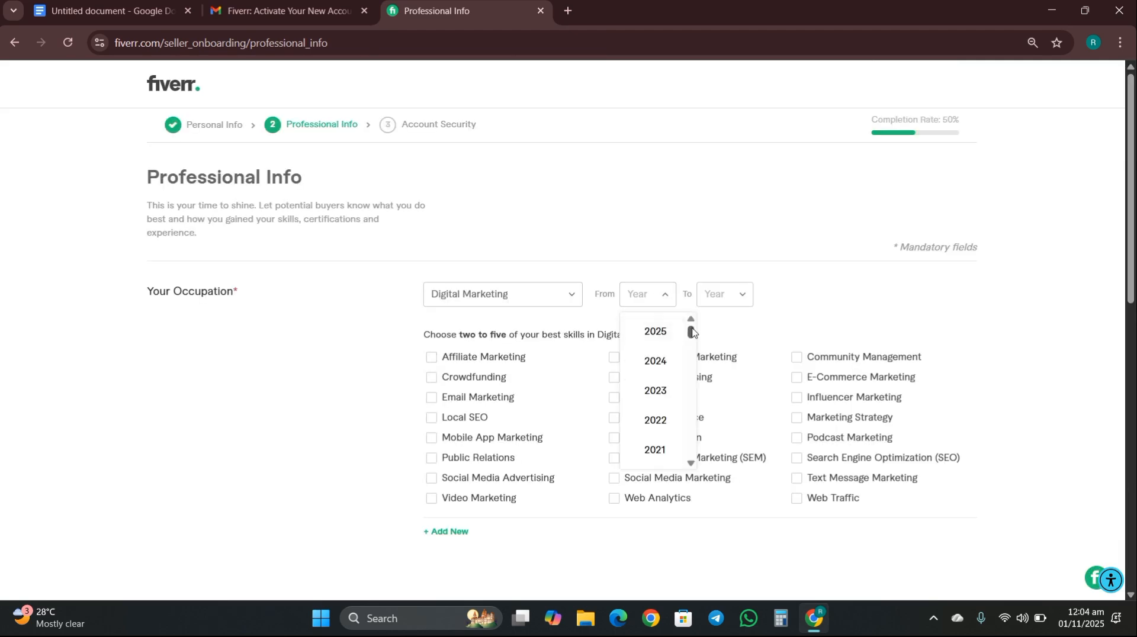
{"action": "scroll", "coordinate": [692, 332], "scroll_direction": "down", "scroll_amount": 1}
{"action": "left_click", "coordinate": [663, 459]}
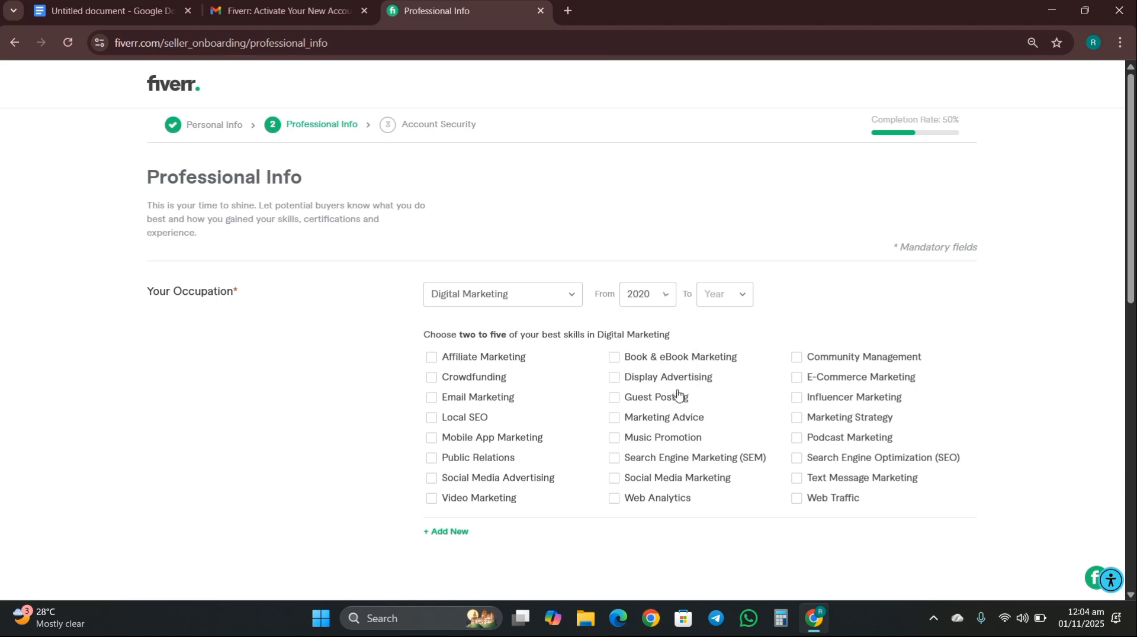
{"action": "left_click", "coordinate": [742, 304]}
{"action": "left_click", "coordinate": [731, 348]}
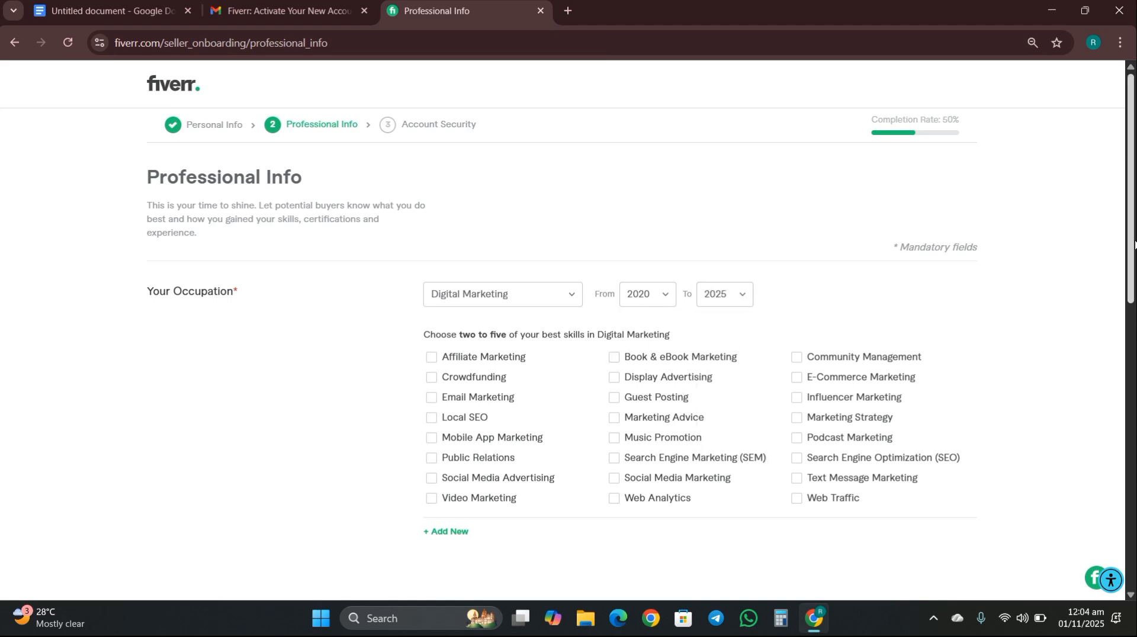
{"action": "scroll", "coordinate": [1134, 242], "scroll_direction": "down", "scroll_amount": 1}
{"action": "left_click", "coordinate": [664, 246]}
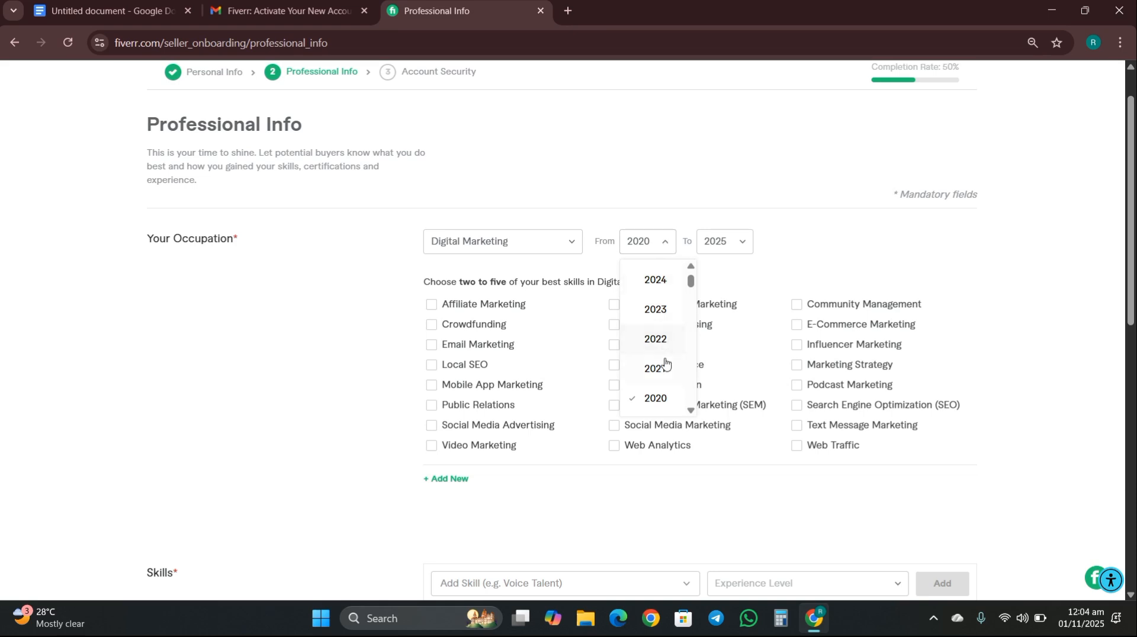
{"action": "left_click_drag", "start_coordinate": [691, 281], "coordinate": [691, 284]}
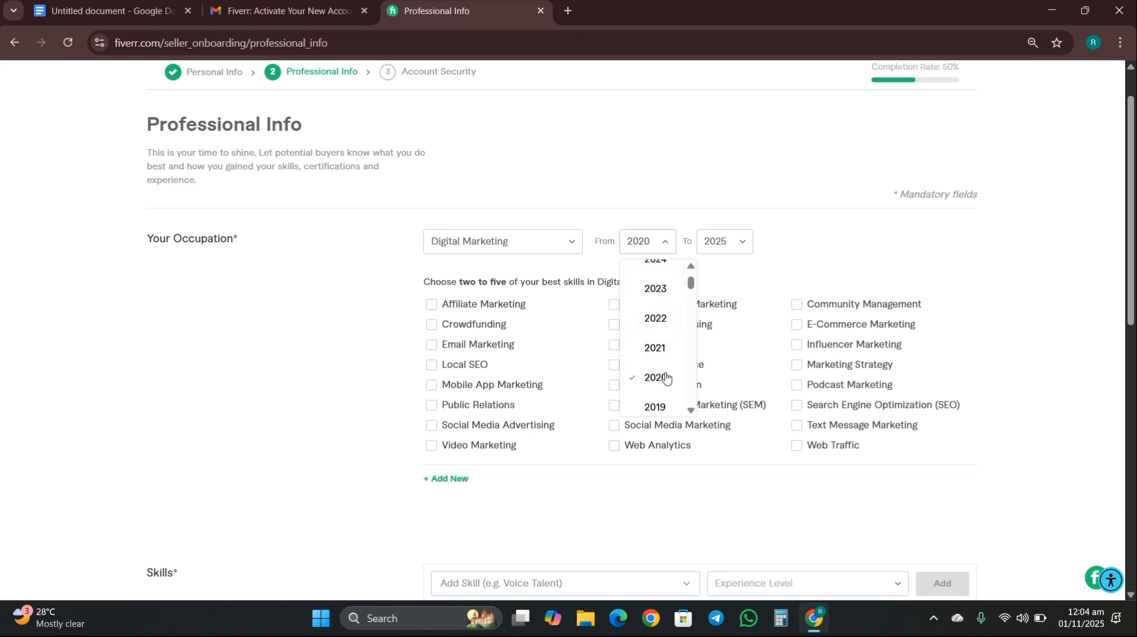
{"action": "left_click", "coordinate": [657, 407]}
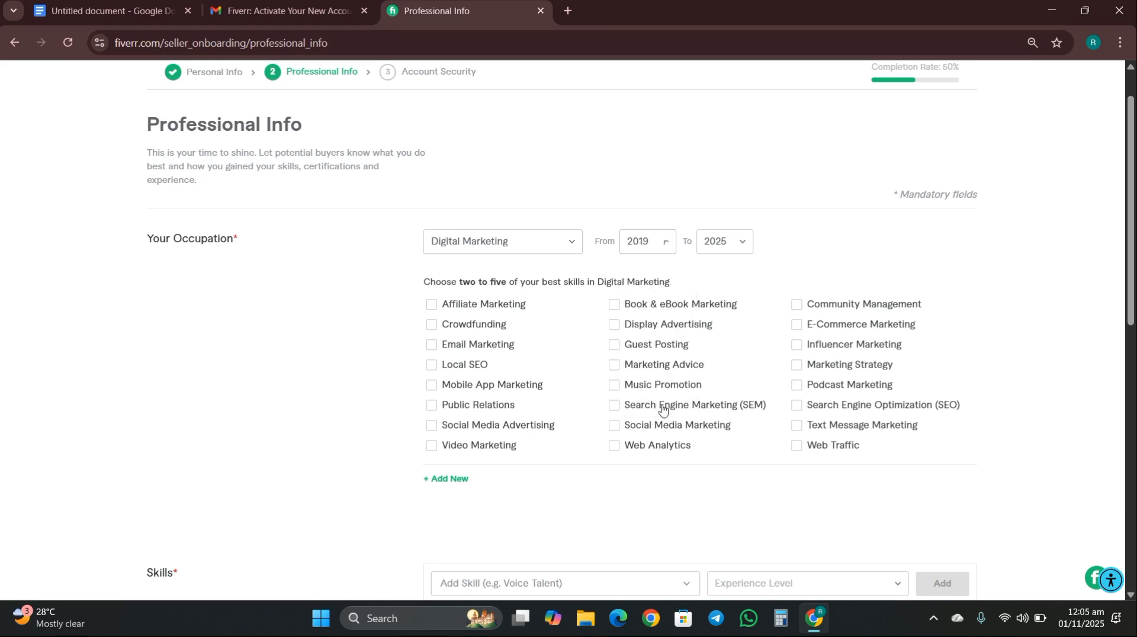
Tick Local SEO, Web Analytics and Search Engine Optimization (SEO) as Digital Marketing specialities.
{"action": "left_click", "coordinate": [432, 366]}
{"action": "left_click", "coordinate": [613, 449]}
{"action": "left_click", "coordinate": [797, 408]}
{"action": "left_click_drag", "start_coordinate": [461, 285], "coordinate": [496, 284]}
{"action": "left_click", "coordinate": [1069, 355]}
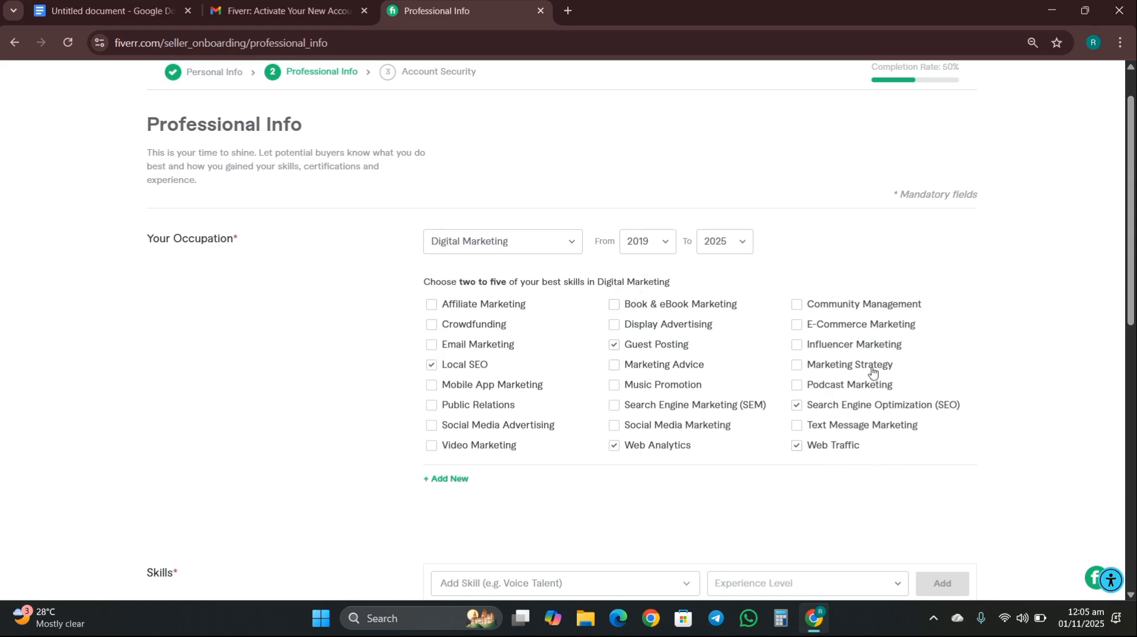
{"action": "double_click", "coordinate": [433, 350]}
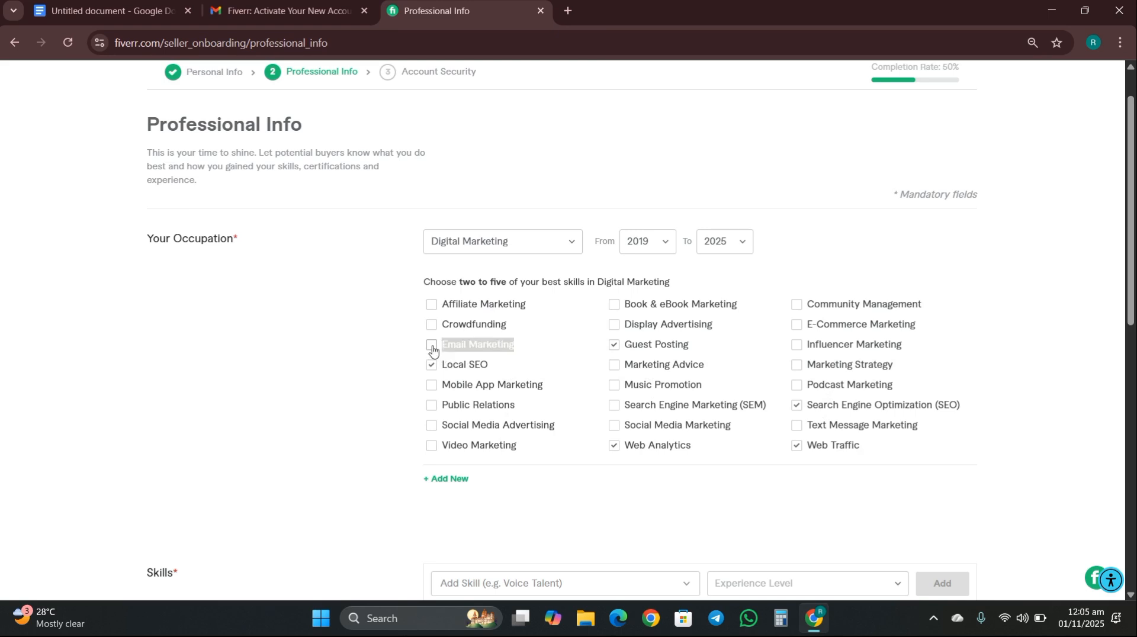
{"action": "left_click", "coordinate": [1067, 354]}
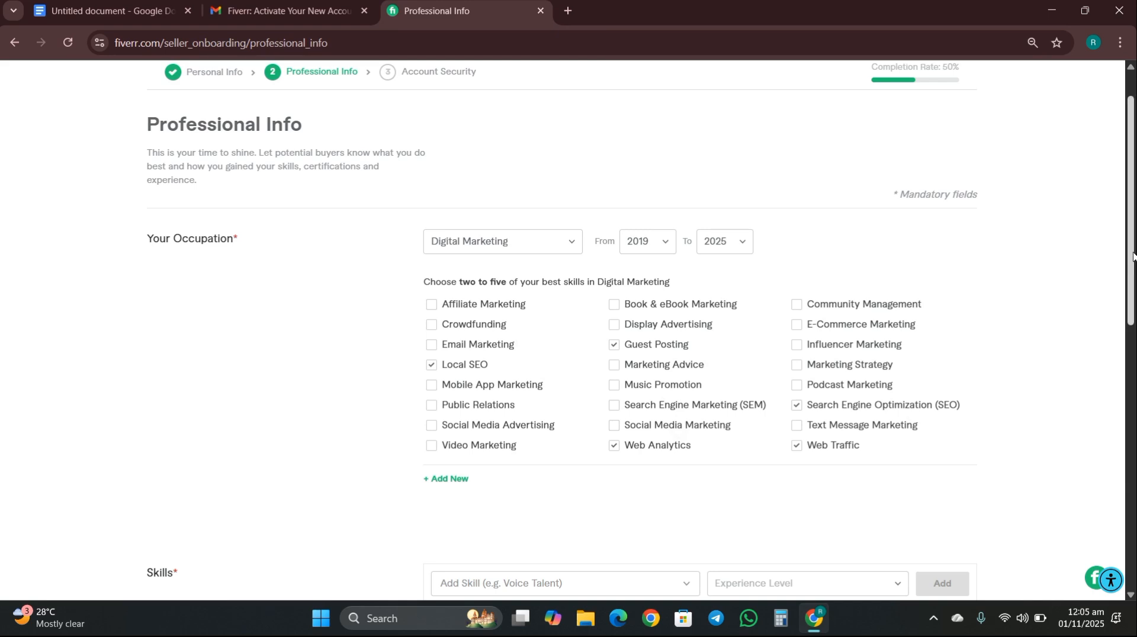
{"action": "scroll", "coordinate": [578, 254], "scroll_direction": "down", "scroll_amount": 4}
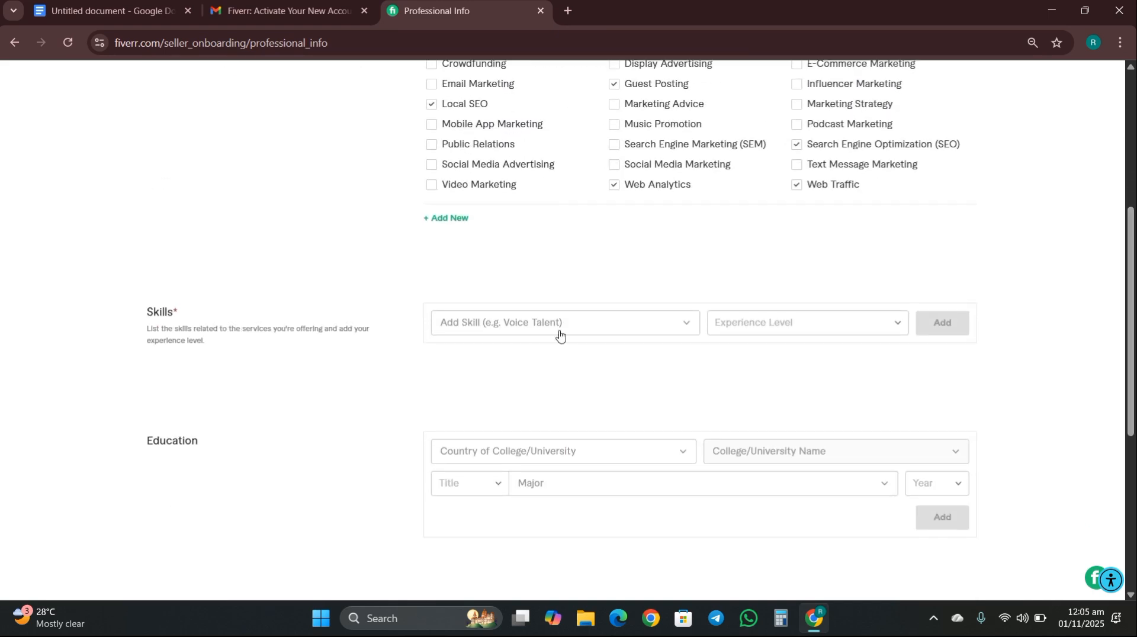
Add SEO as a skill at Expert level.
{"action": "left_click", "coordinate": [533, 326]}
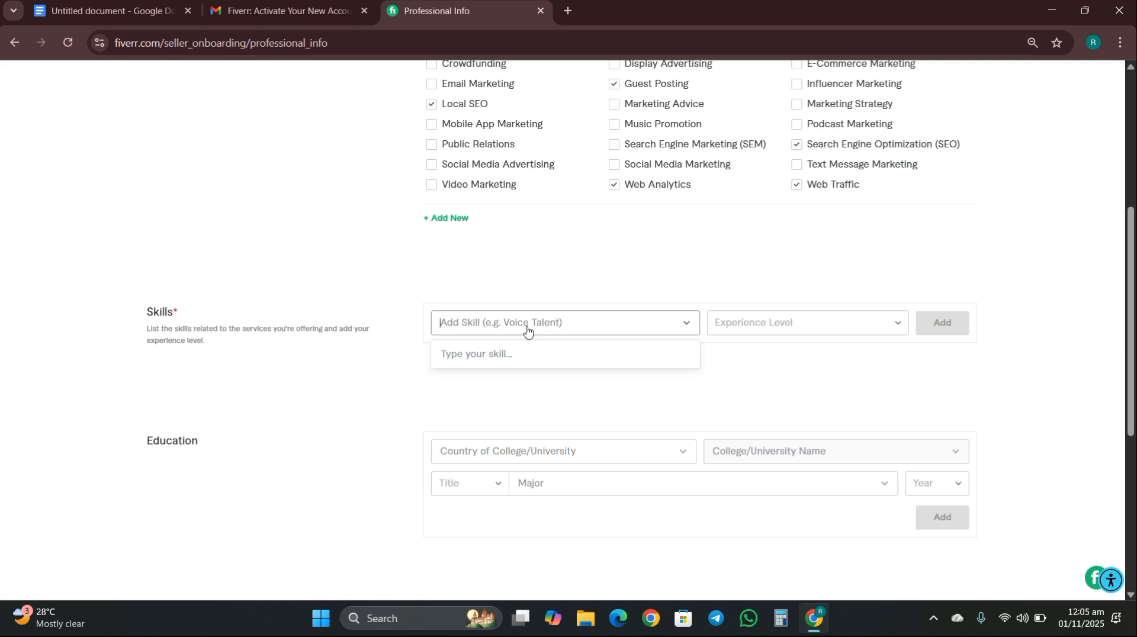
{"action": "type", "text": "seo"}
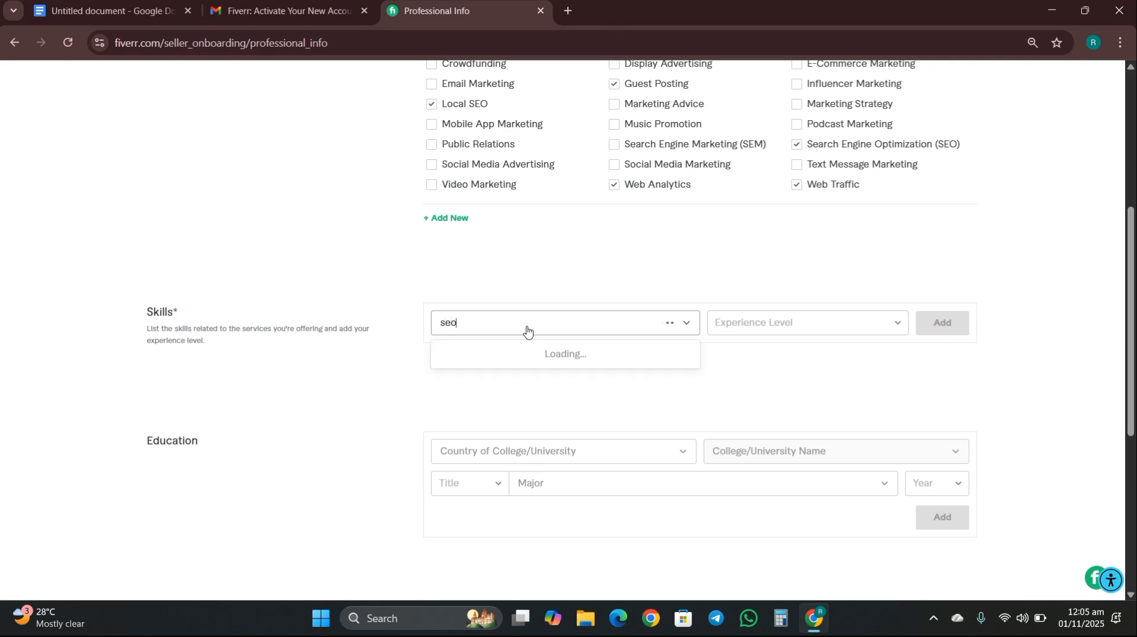
{"action": "left_click", "coordinate": [474, 355]}
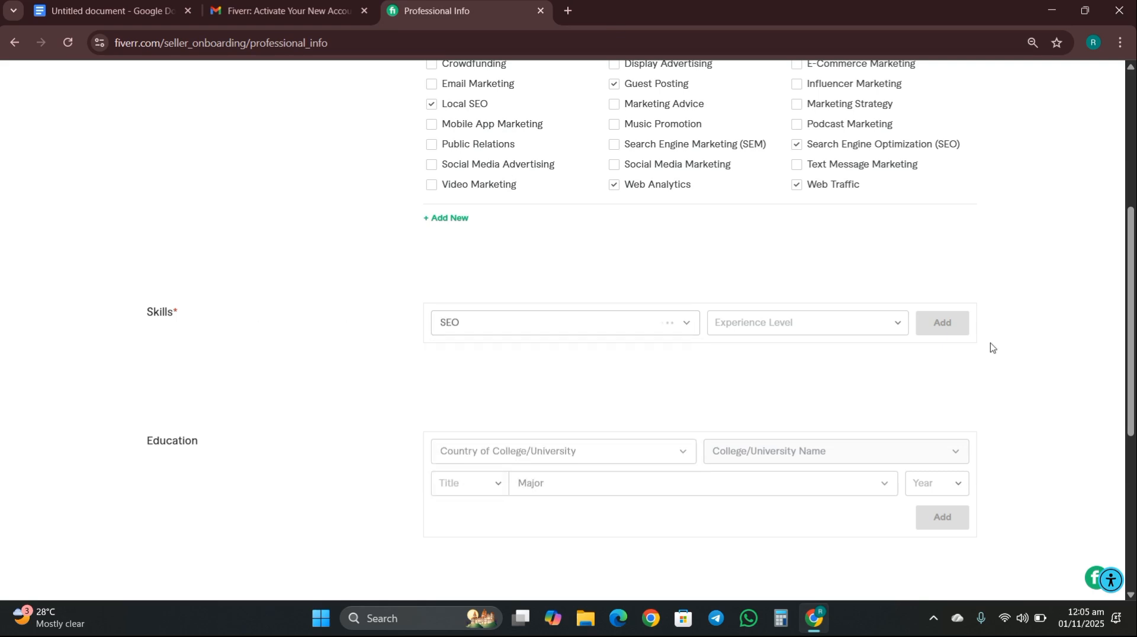
{"action": "left_click", "coordinate": [893, 325]}
{"action": "left_click", "coordinate": [747, 417]}
{"action": "left_click", "coordinate": [927, 325]}
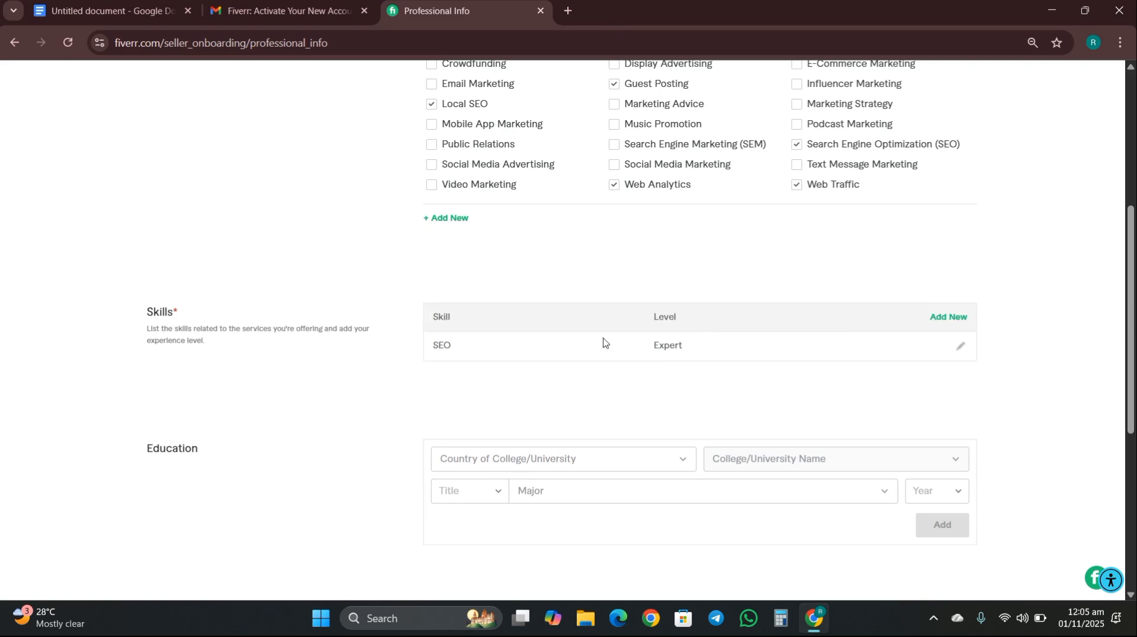
{"action": "left_click", "coordinate": [933, 318]}
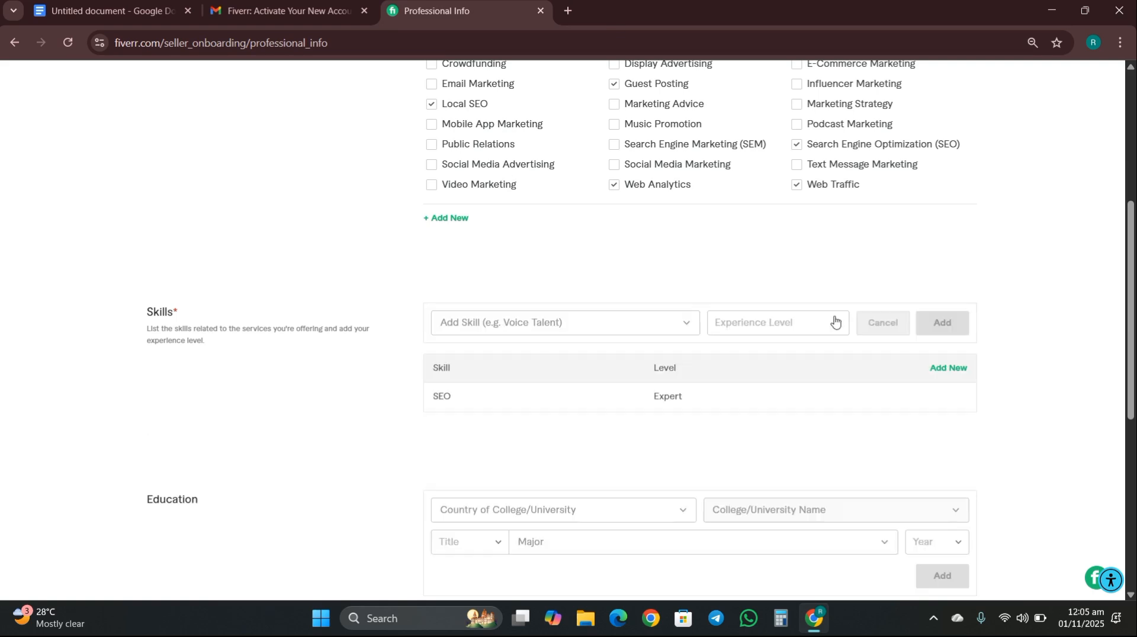
Add SEO audit as a skill at Expert level.
{"action": "left_click", "coordinate": [576, 322]}
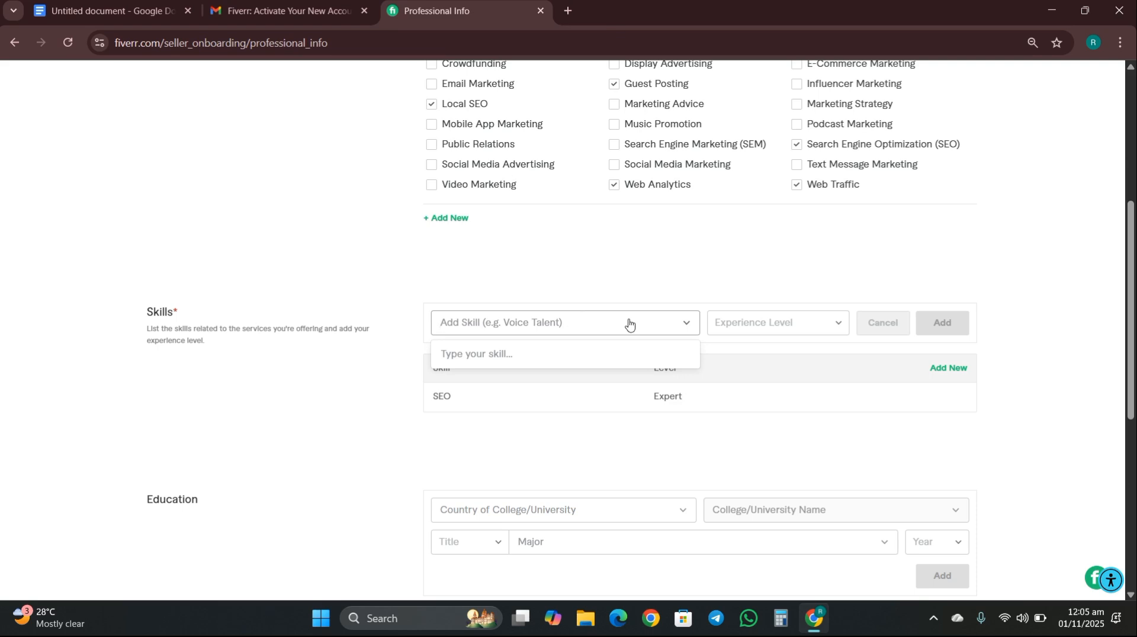
{"action": "type", "text": "seo"}
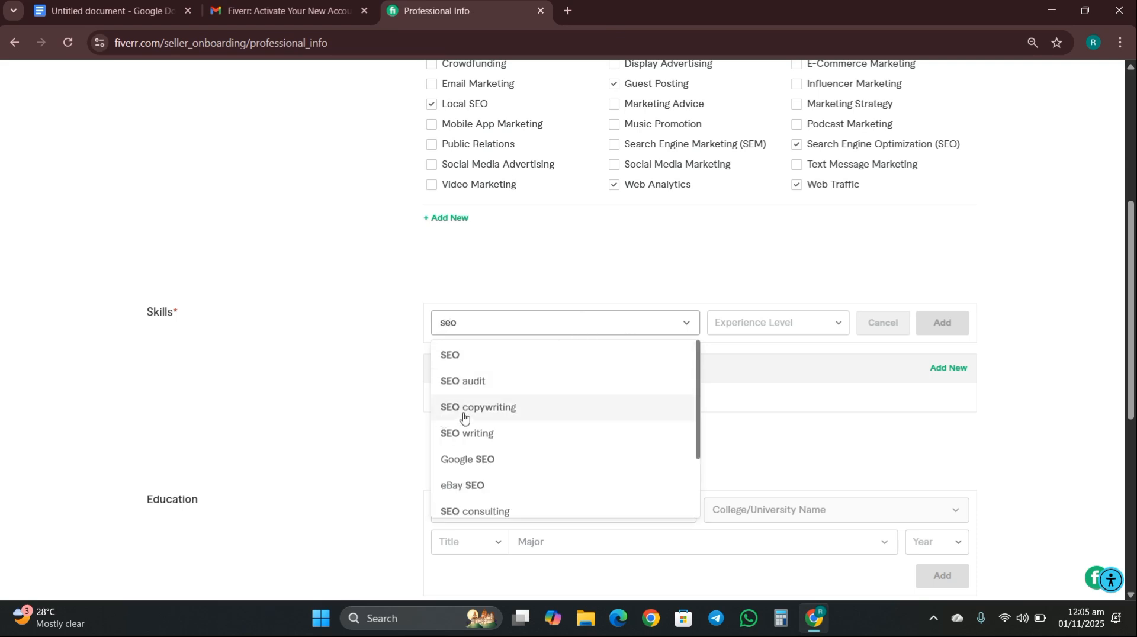
{"action": "left_click", "coordinate": [505, 379]}
{"action": "left_click", "coordinate": [828, 325]}
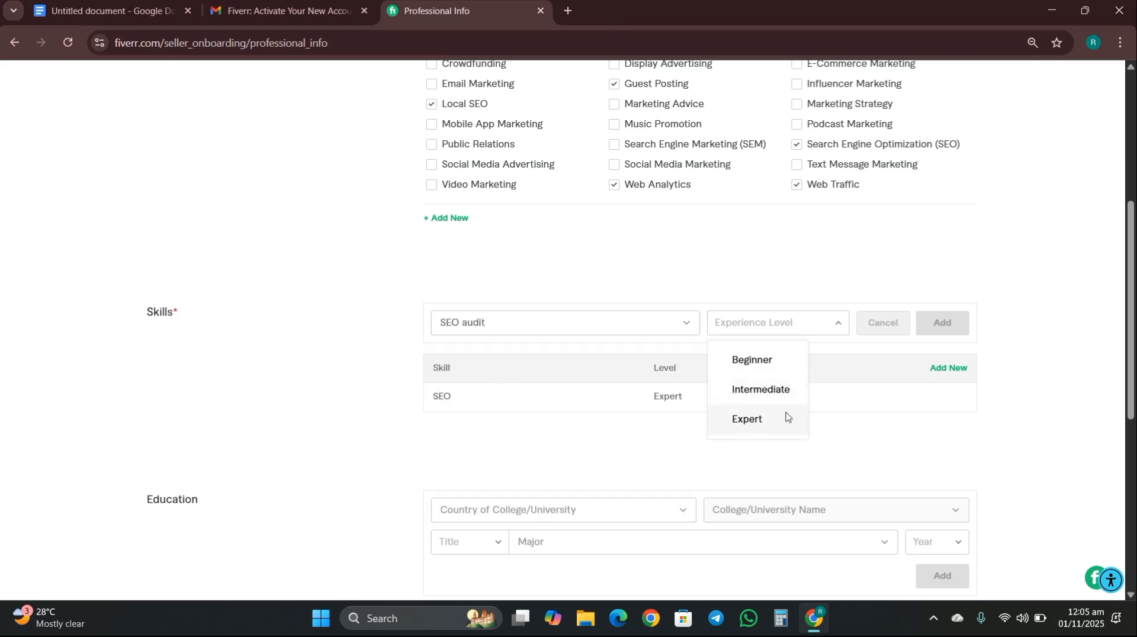
{"action": "left_click", "coordinate": [786, 416]}
{"action": "left_click", "coordinate": [943, 330]}
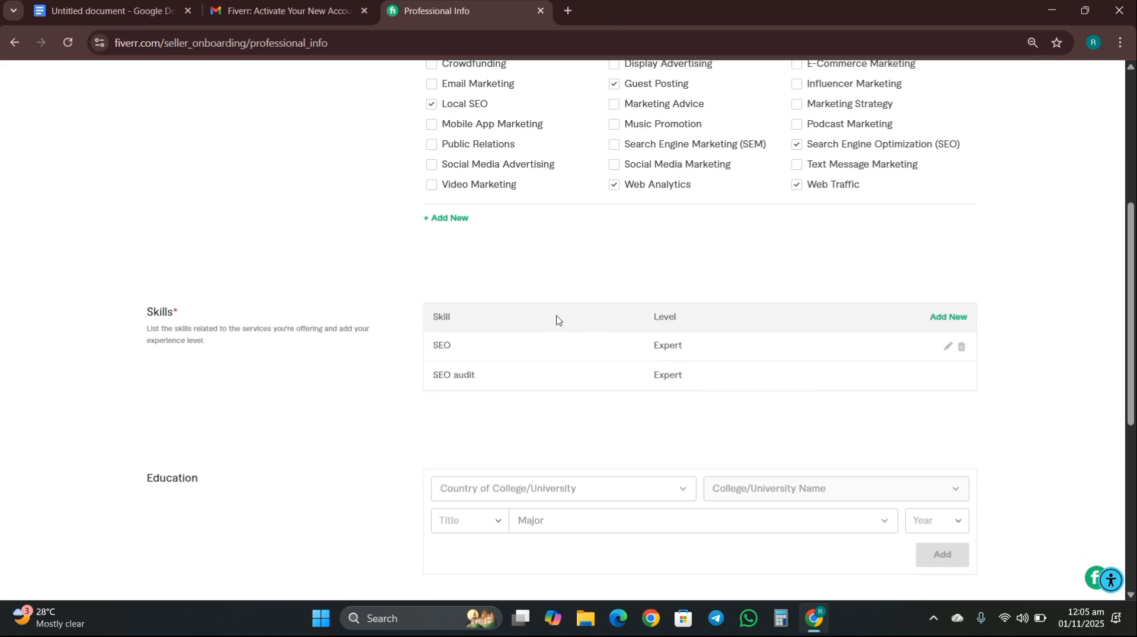
{"action": "left_click", "coordinate": [949, 317]}
{"action": "left_click", "coordinate": [492, 326]}
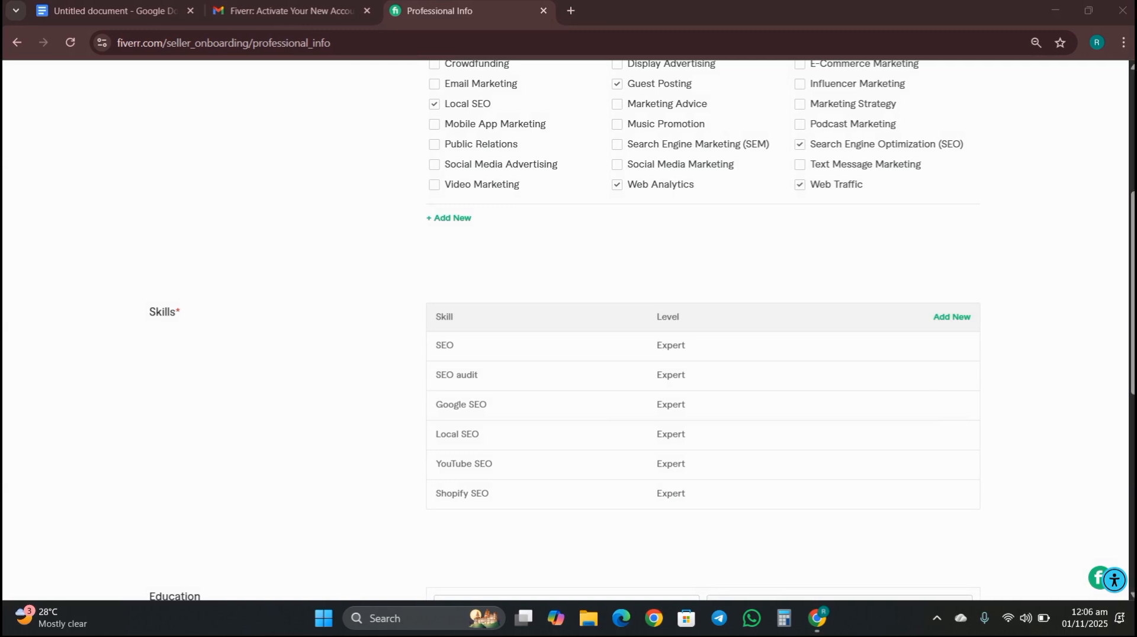
{"action": "left_click_drag", "start_coordinate": [1131, 250], "coordinate": [1099, 343]}
Set the education country to Bangladesh and the college to Dhaka University.
{"action": "scroll", "coordinate": [1005, 214], "scroll_direction": "down", "scroll_amount": 4}
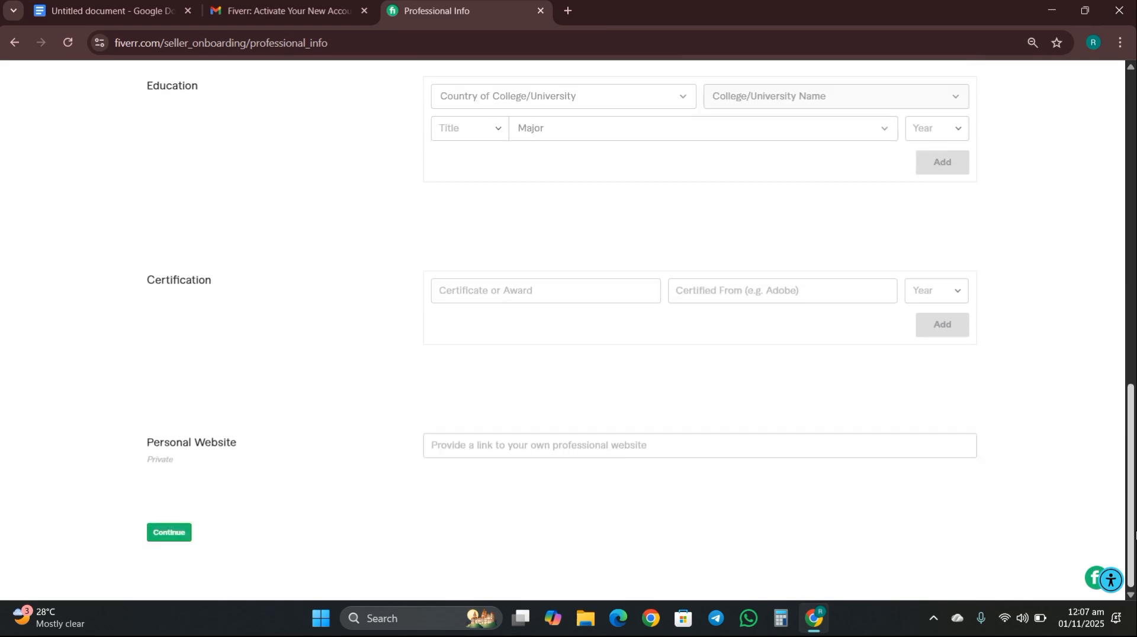
{"action": "scroll", "coordinate": [464, 251], "scroll_direction": "up", "scroll_amount": 2}
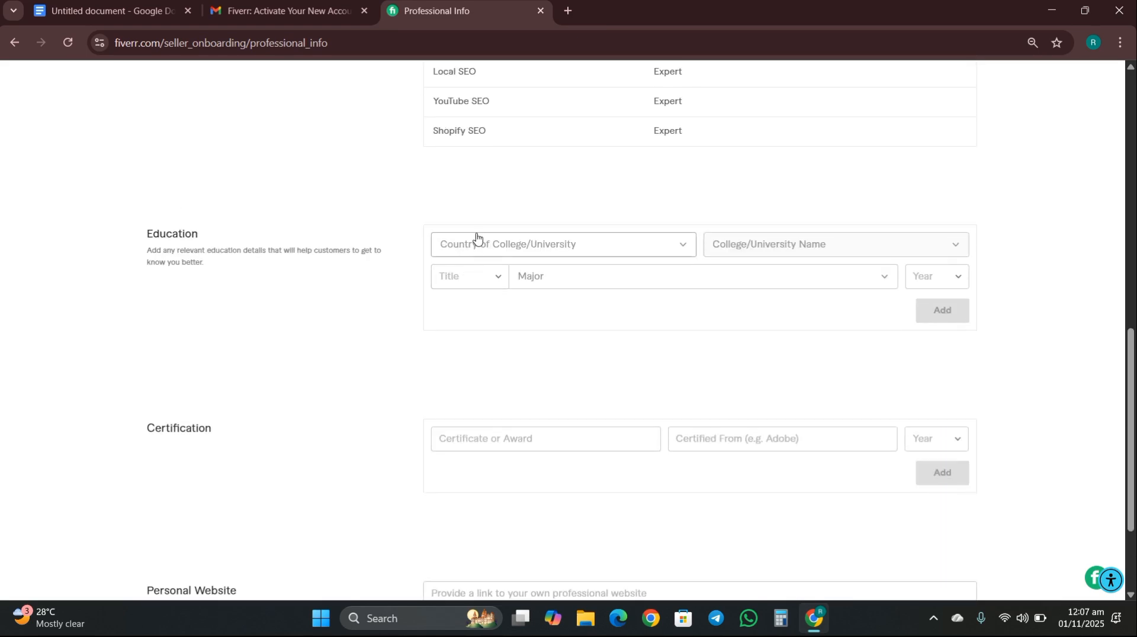
{"action": "left_click", "coordinate": [476, 237]}
{"action": "type", "text": "ba"}
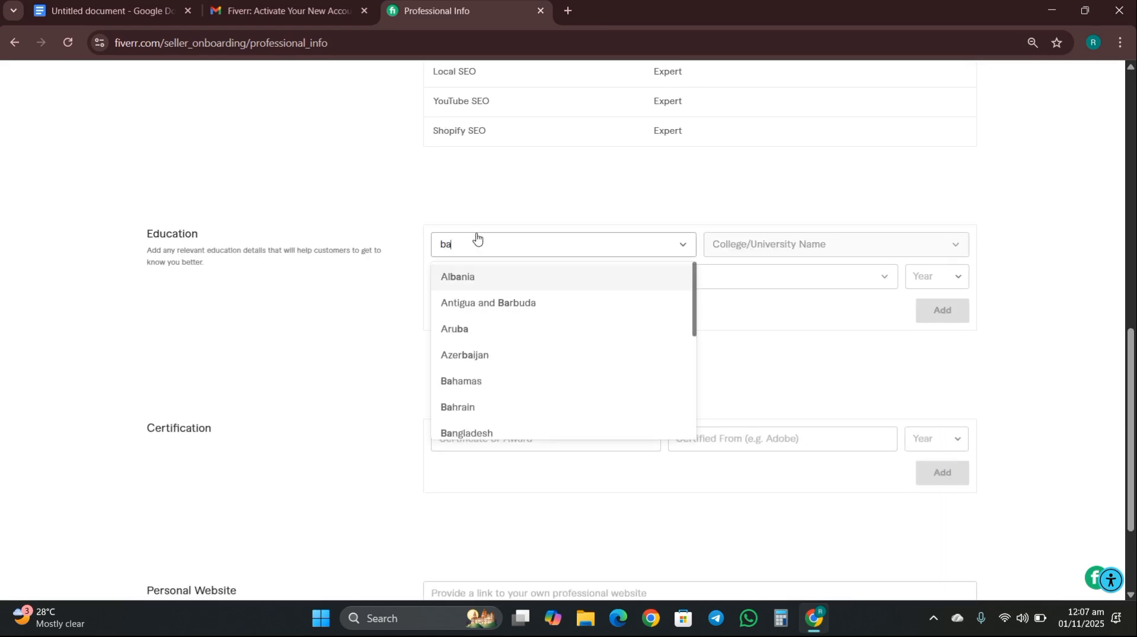
{"action": "type", "text": "n"}
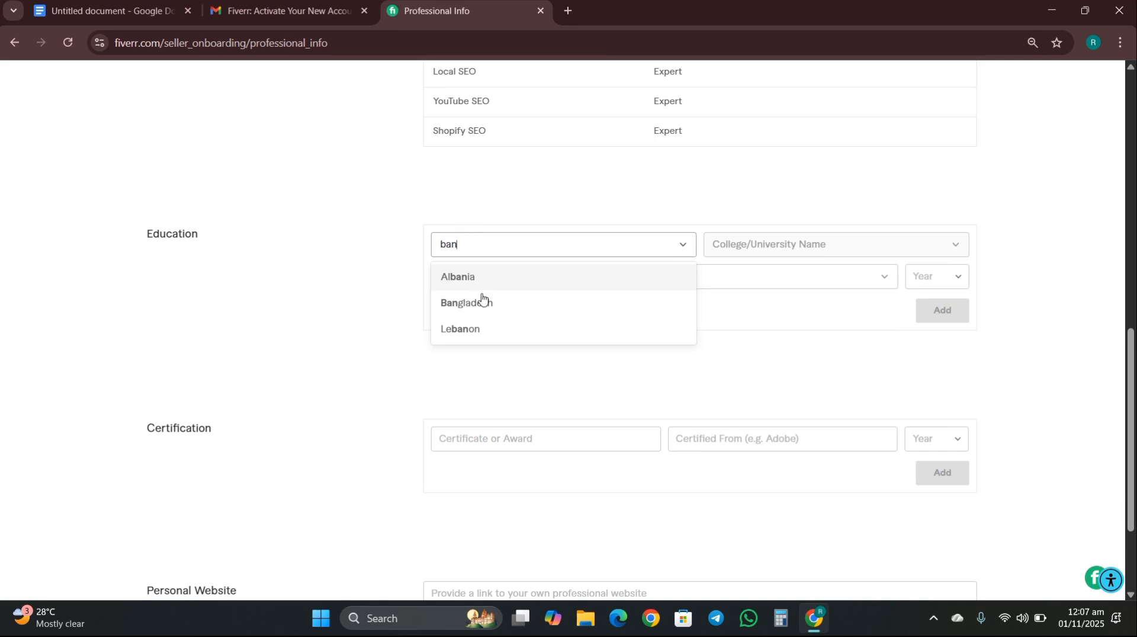
{"action": "left_click", "coordinate": [480, 302]}
{"action": "left_click", "coordinate": [782, 237]}
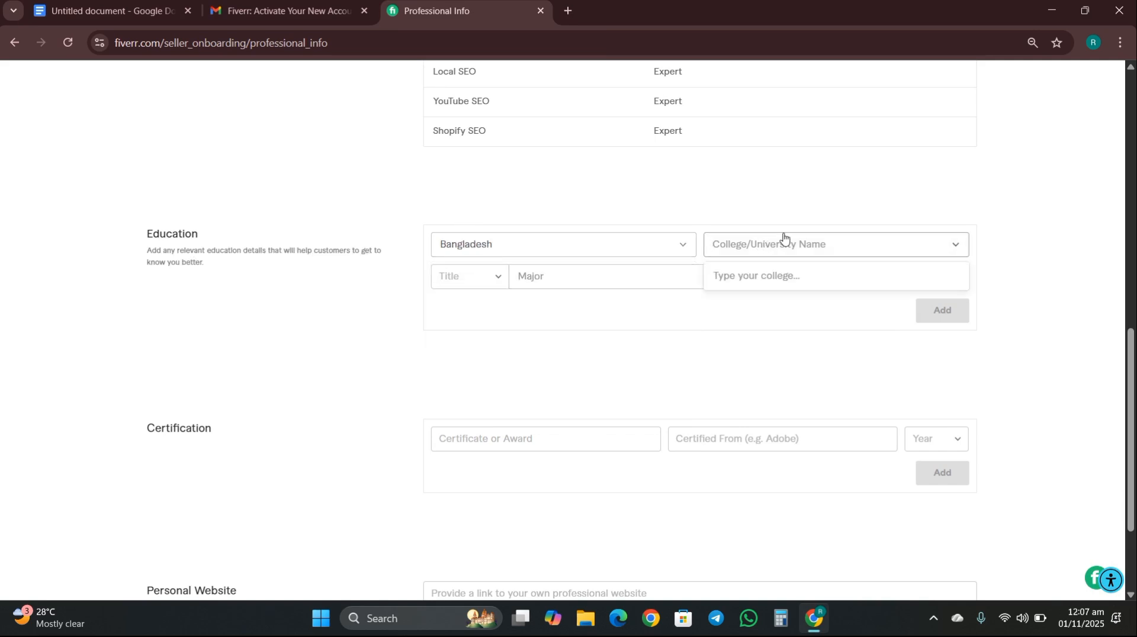
{"action": "type", "text": "dhaka"}
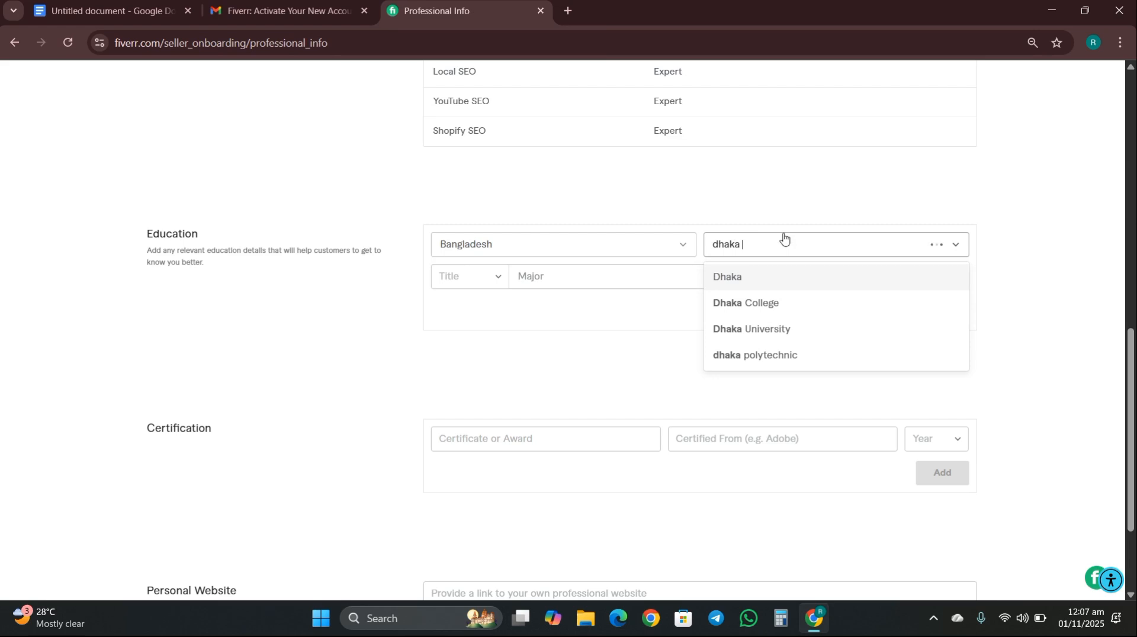
{"action": "left_click", "coordinate": [765, 328]}
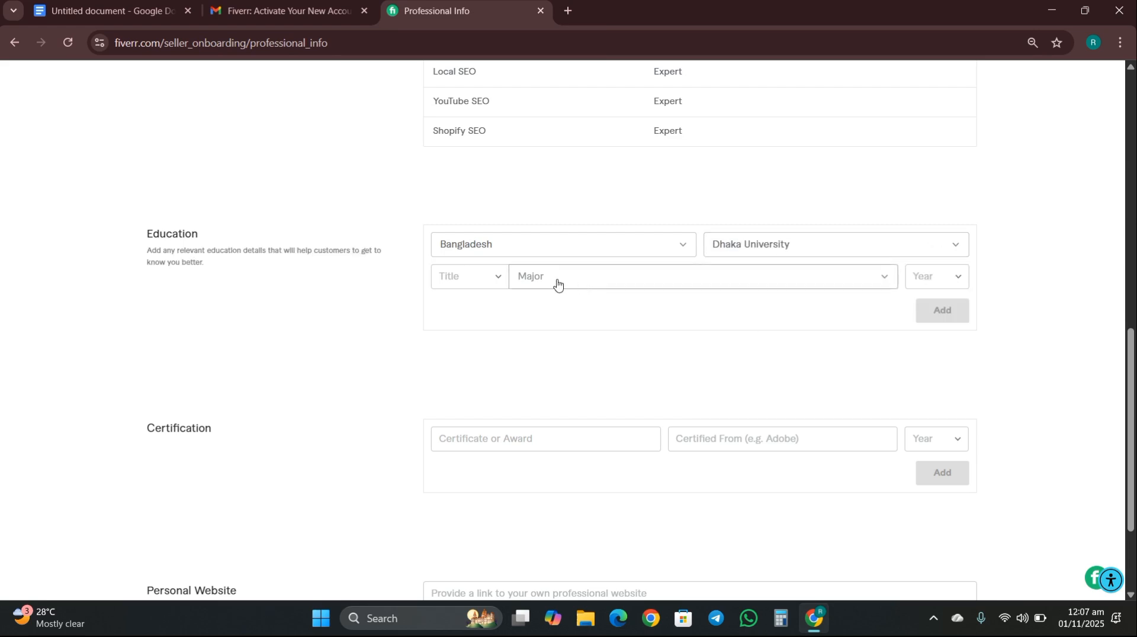
Enter a B.A. in cocinero graduating 2022 and add the education entry.
{"action": "left_click", "coordinate": [473, 281]}
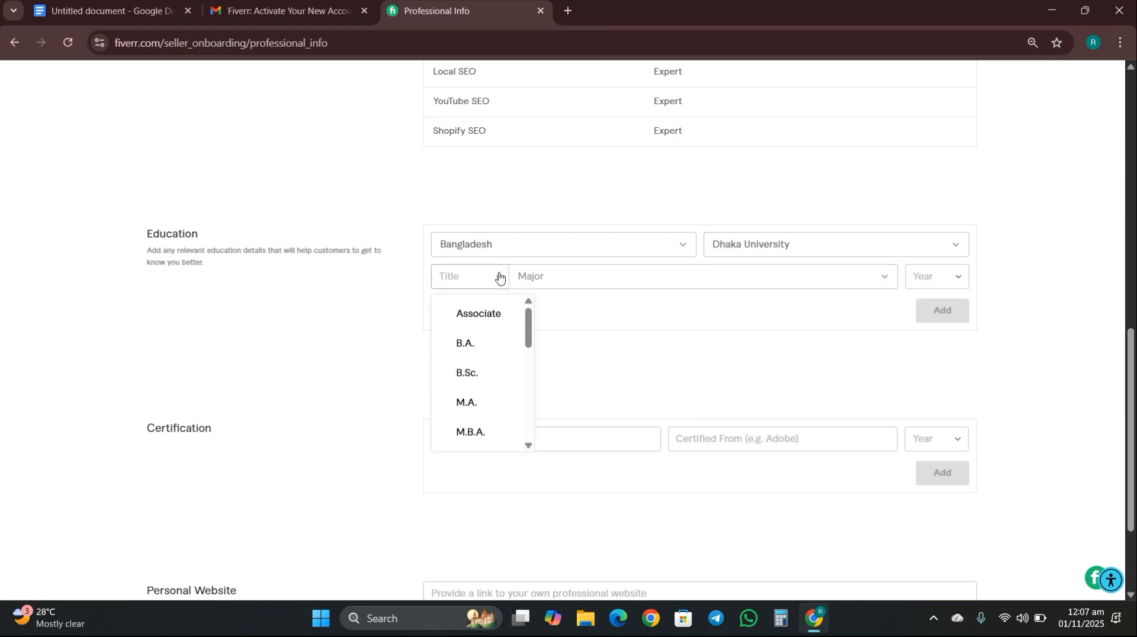
{"action": "left_click", "coordinate": [476, 350]}
{"action": "left_click", "coordinate": [496, 277]}
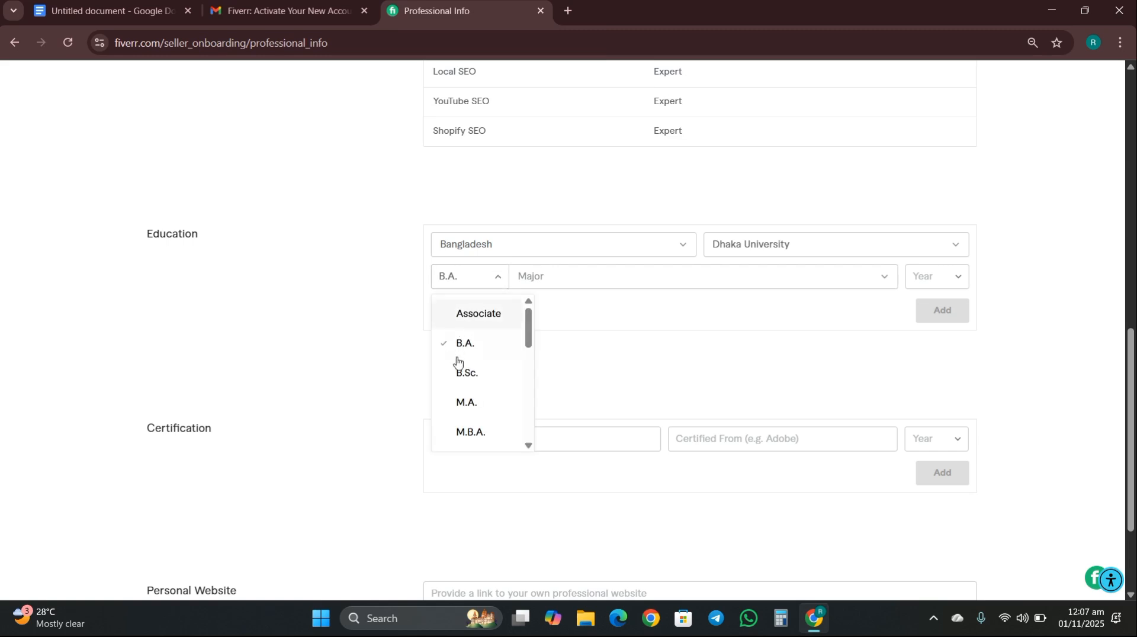
{"action": "scroll", "coordinate": [491, 358], "scroll_direction": "down", "scroll_amount": 5}
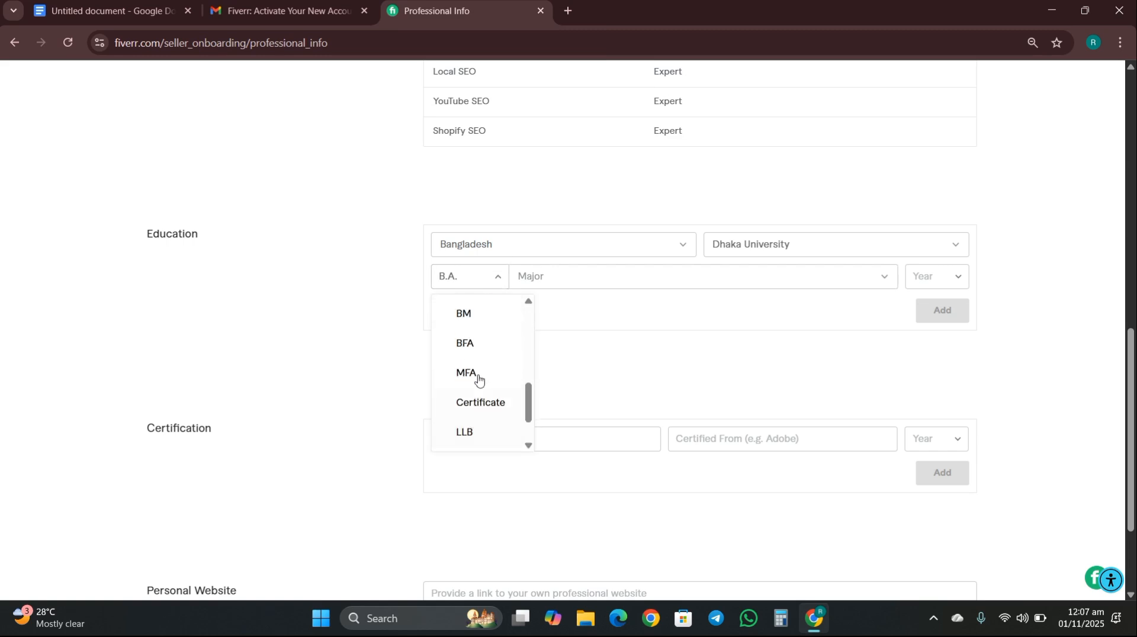
{"action": "scroll", "coordinate": [474, 397], "scroll_direction": "down", "scroll_amount": 2}
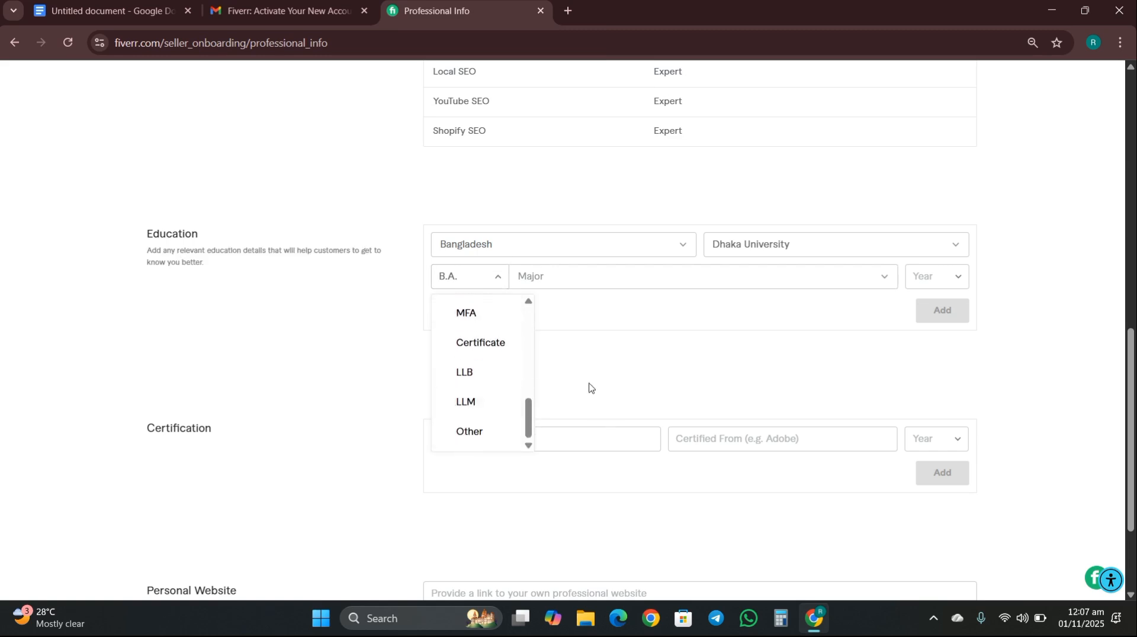
{"action": "left_click", "coordinate": [601, 360]}
{"action": "left_click", "coordinate": [607, 282]}
{"action": "type", "text": "C"}
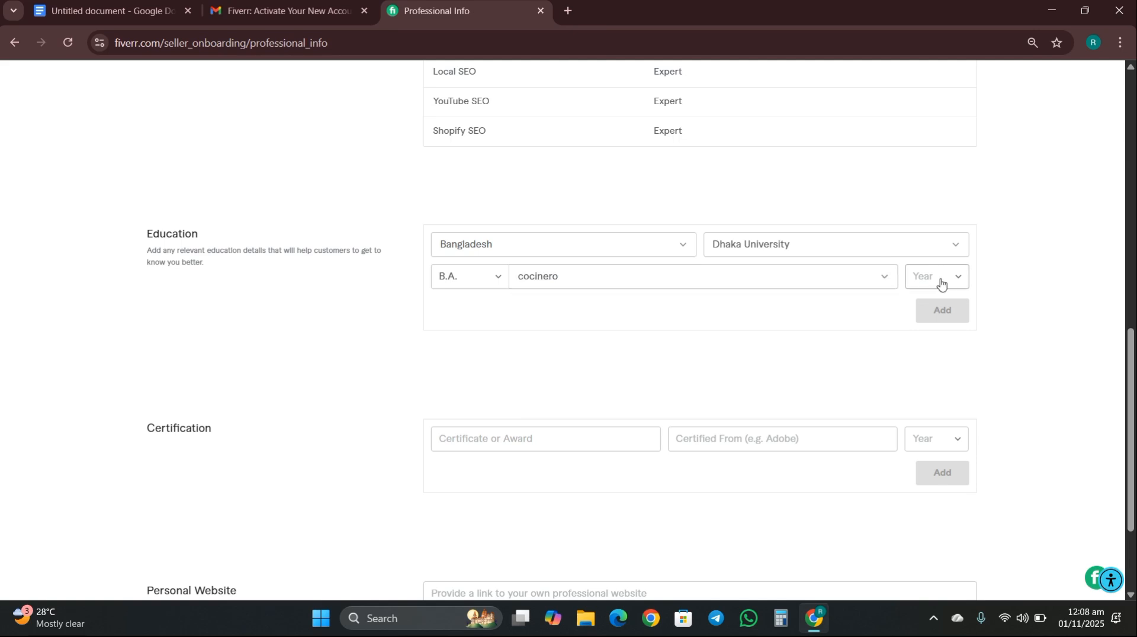
{"action": "left_click", "coordinate": [942, 281]}
{"action": "scroll", "coordinate": [923, 374], "scroll_direction": "up", "scroll_amount": 1}
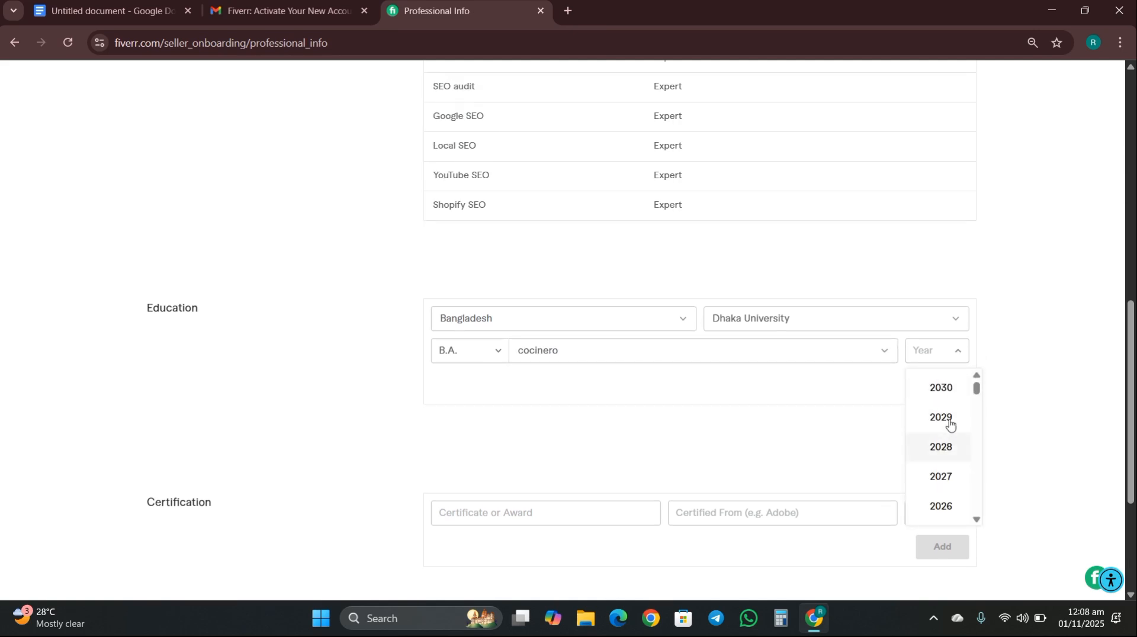
{"action": "scroll", "coordinate": [945, 432], "scroll_direction": "down", "scroll_amount": 3}
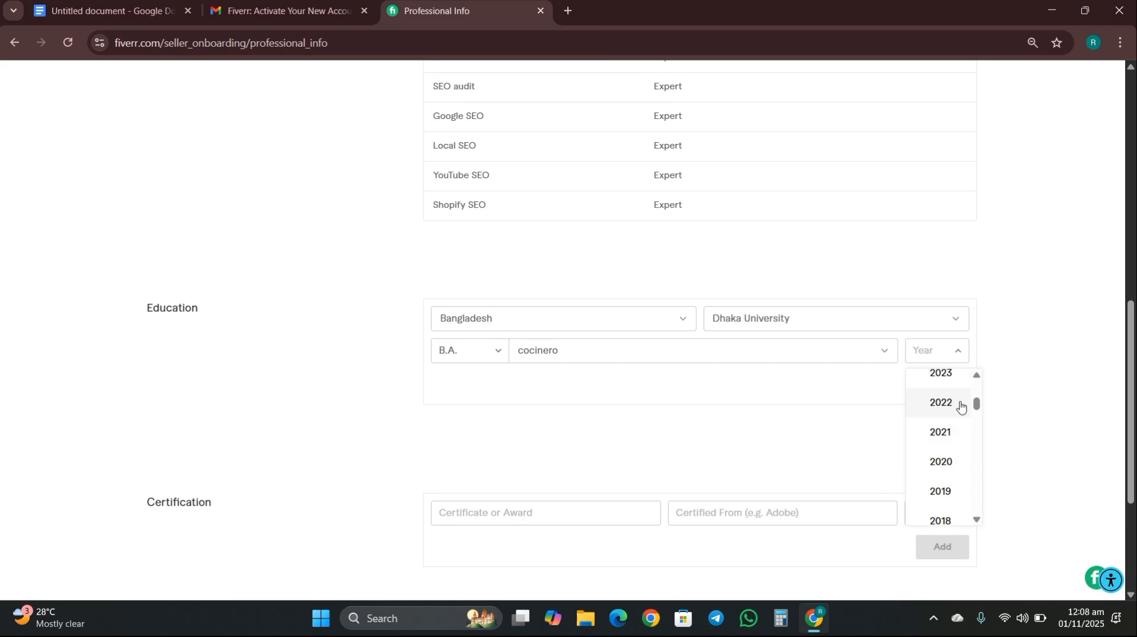
{"action": "left_click", "coordinate": [960, 405]}
{"action": "left_click", "coordinate": [943, 388]}
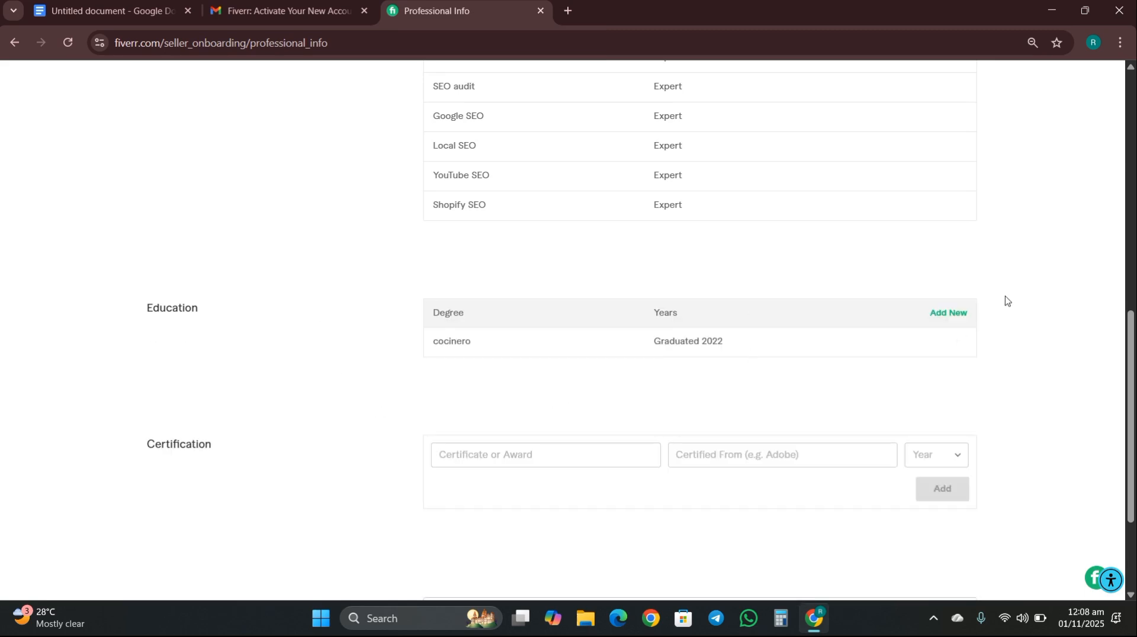
Fill in the remaining Professional Info fields and continue to Account Security.
{"action": "scroll", "coordinate": [1126, 307], "scroll_direction": "down", "scroll_amount": 1}
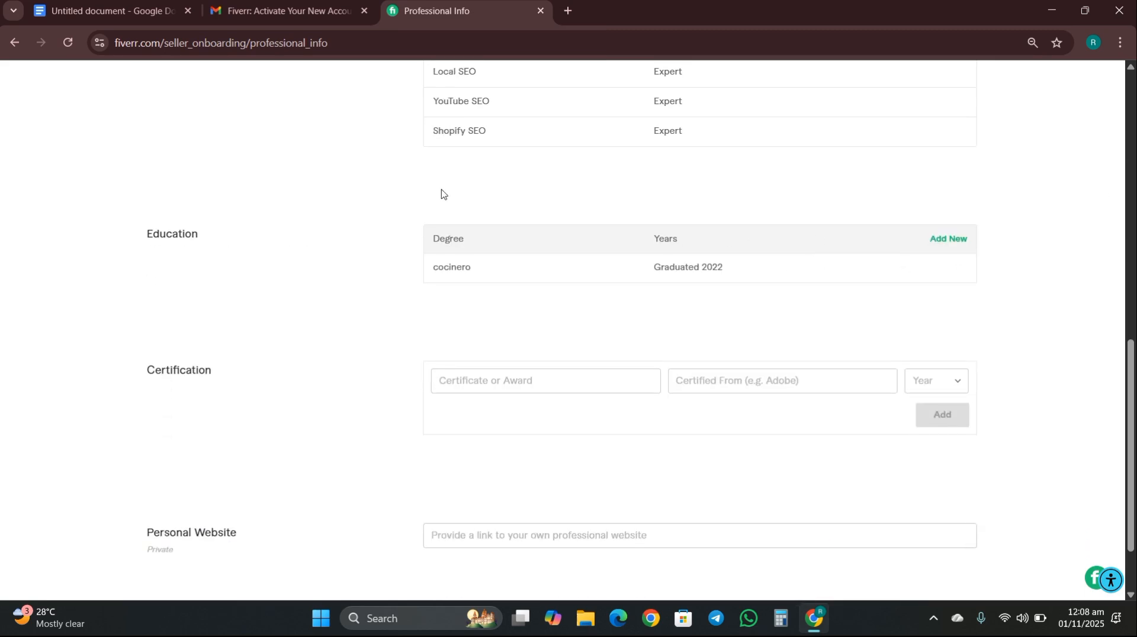
{"action": "scroll", "coordinate": [1125, 370], "scroll_direction": "down", "scroll_amount": 1}
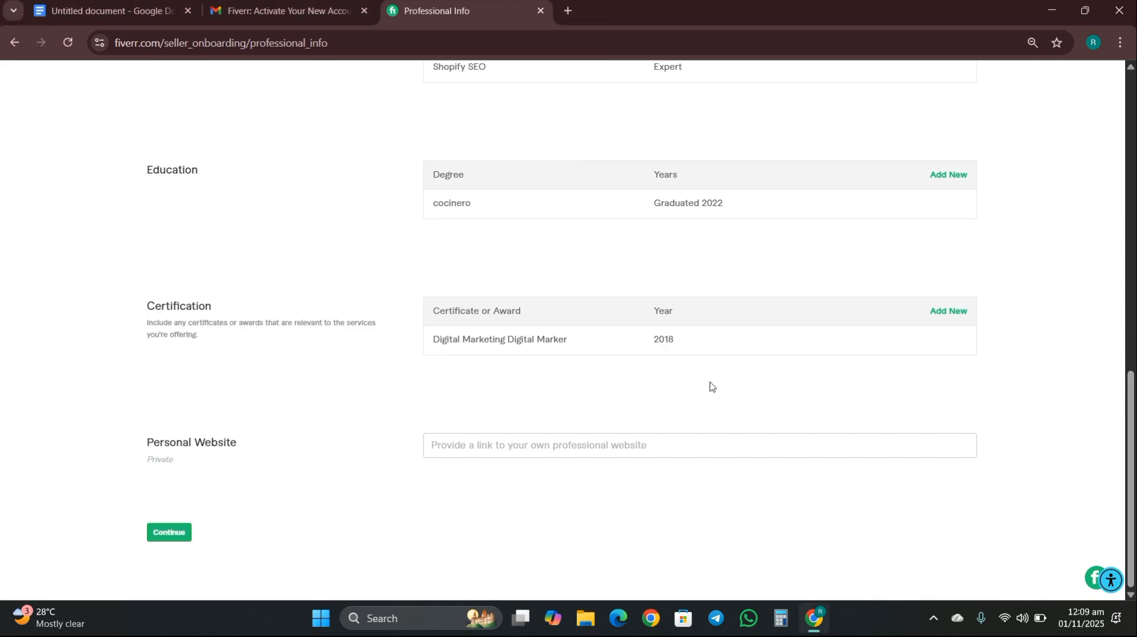
{"action": "left_click", "coordinate": [611, 444]}
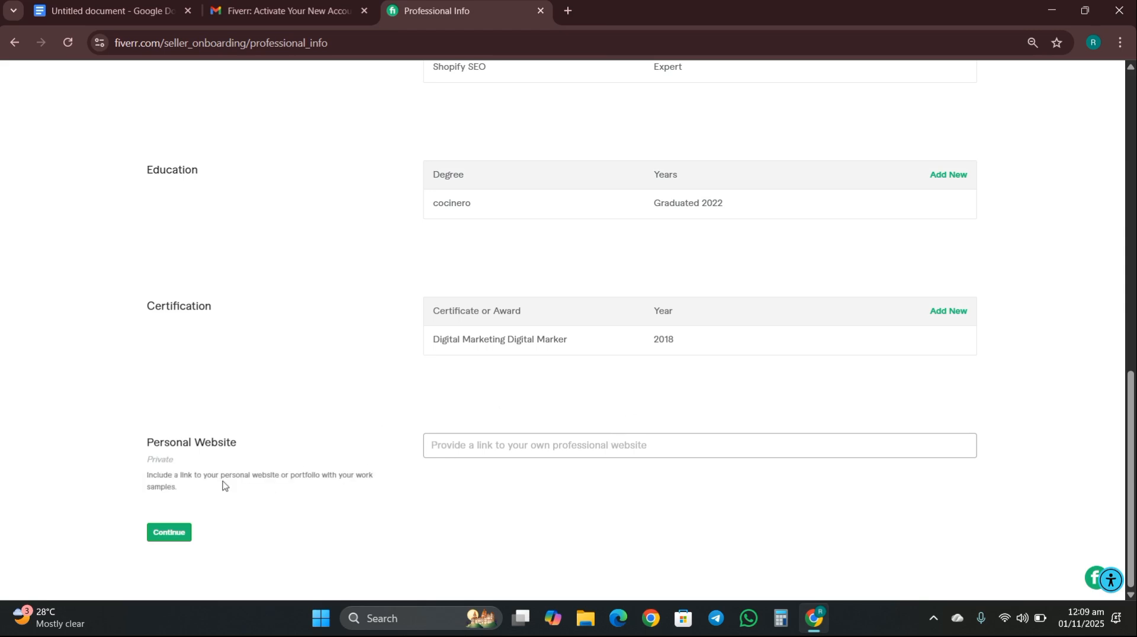
{"action": "left_click", "coordinate": [168, 532]}
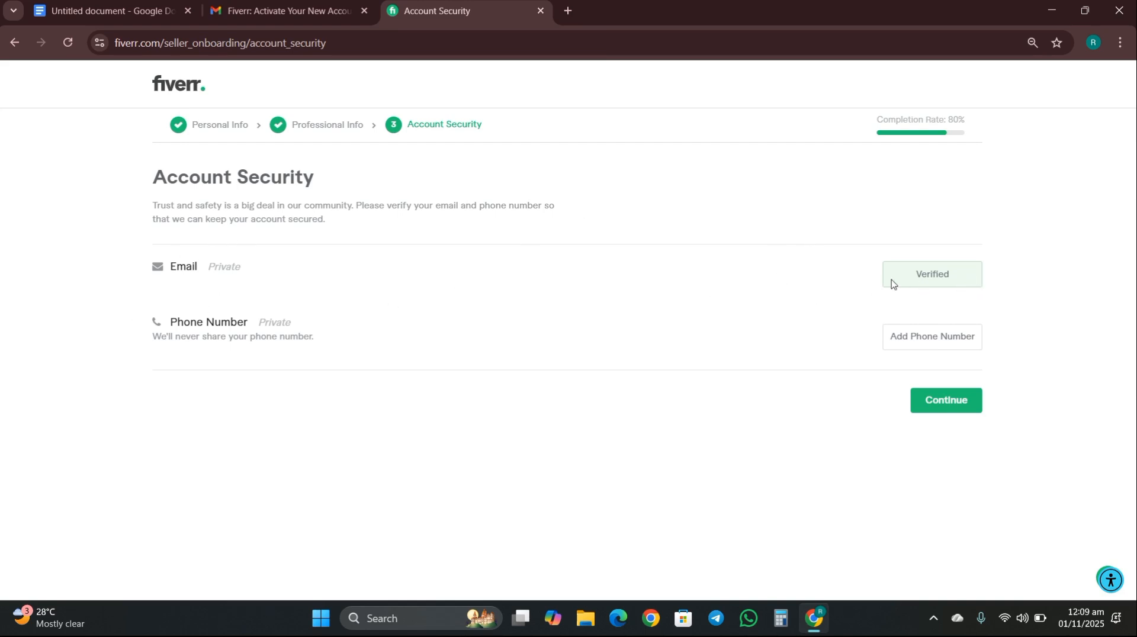
{"action": "left_click", "coordinate": [915, 336]}
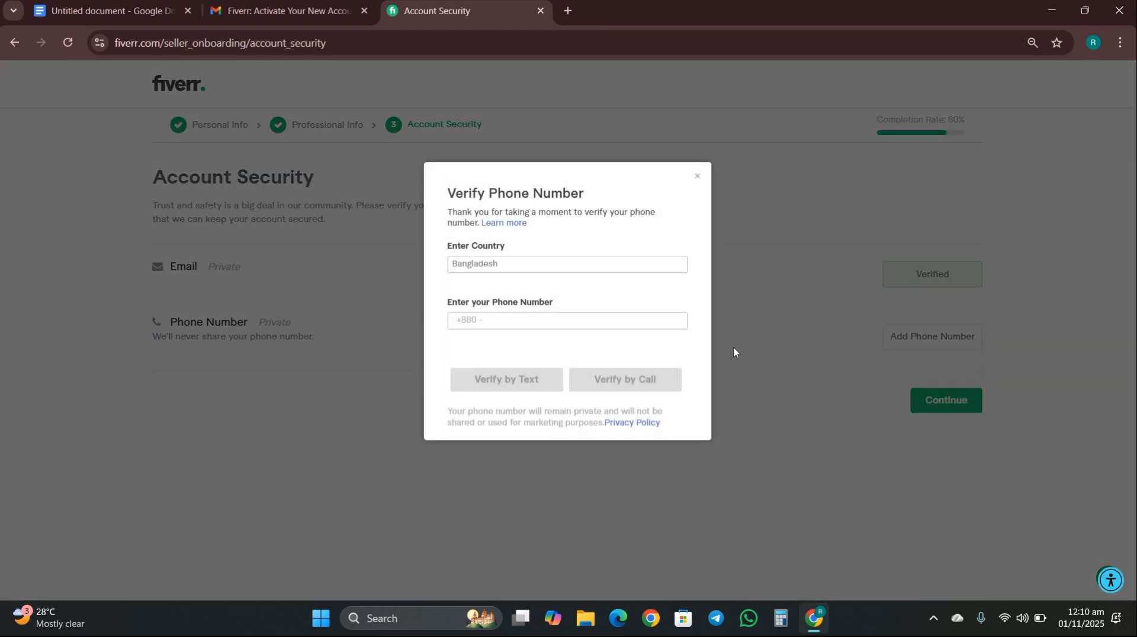
Close the phone verification form without a number and finish Account Security.
{"action": "left_click", "coordinate": [698, 173]}
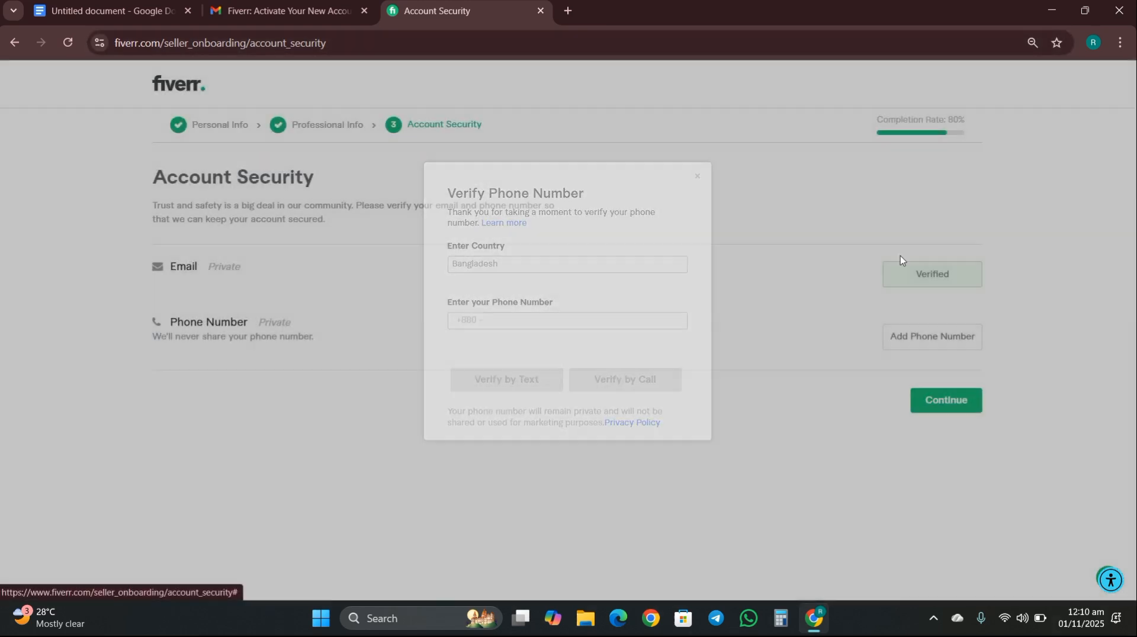
{"action": "left_click", "coordinate": [946, 400]}
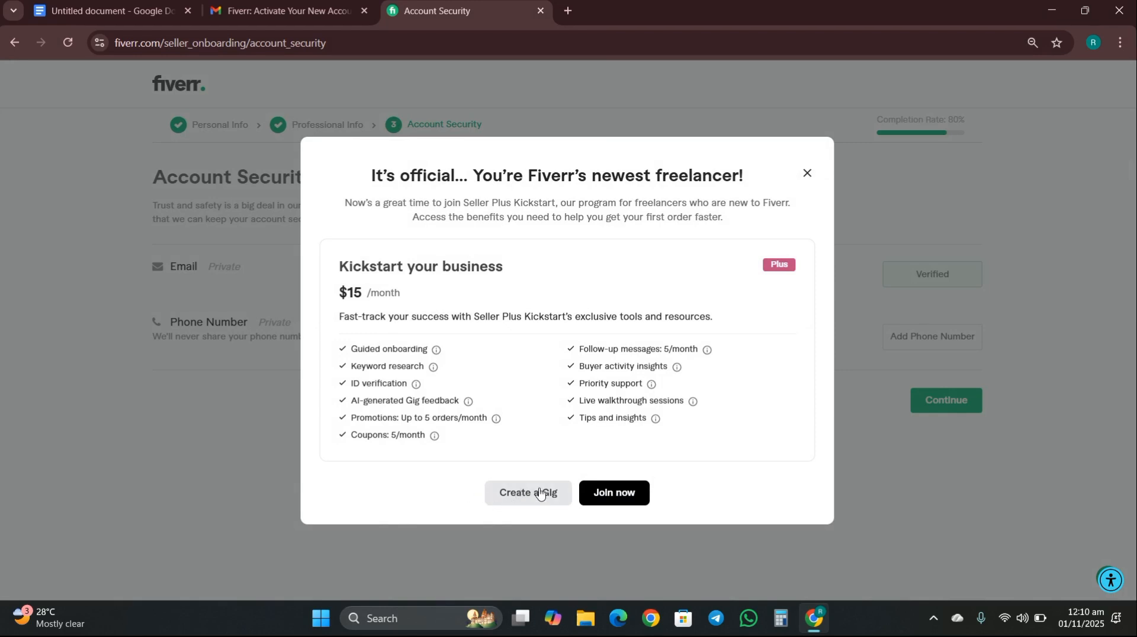
Open the Seller Plus Kickstart checkout and review the membership benefits.
{"action": "left_click", "coordinate": [599, 497]}
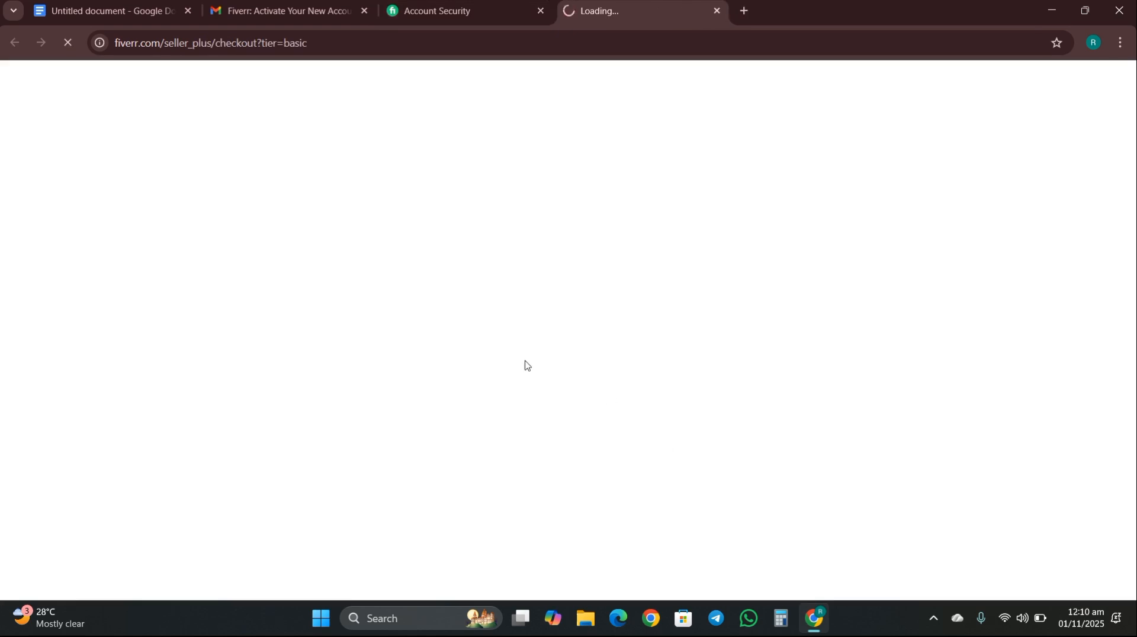
{"action": "left_click", "coordinate": [472, 9]}
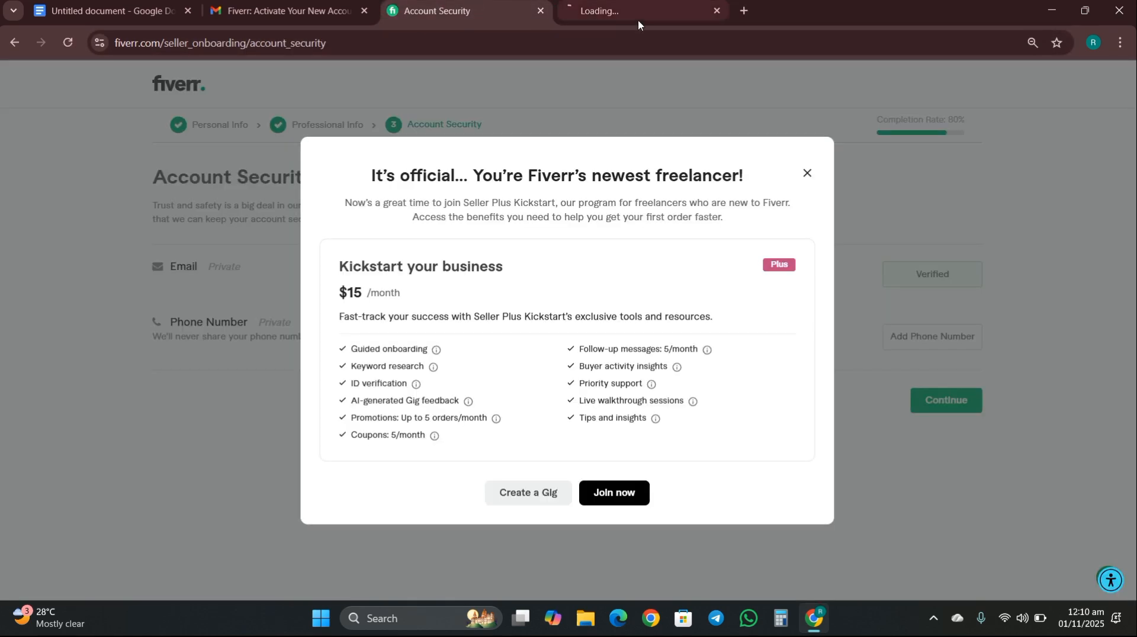
{"action": "left_click", "coordinate": [617, 13]}
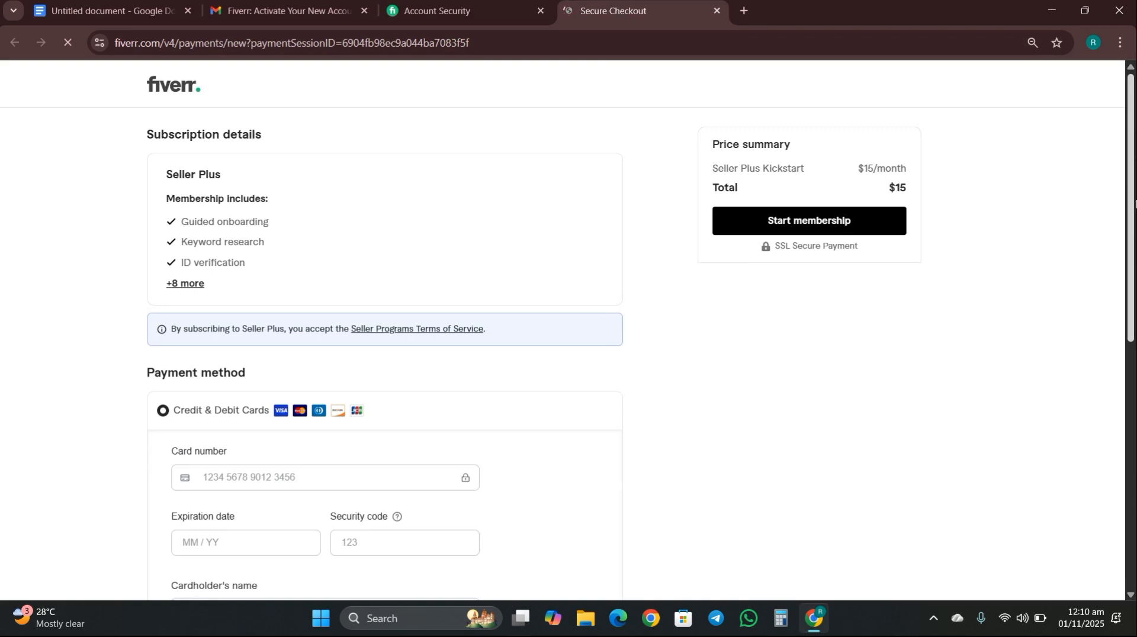
{"action": "mouse_move", "coordinate": [1136, 204]}
{"action": "left_mouse_down"}
{"action": "mouse_move", "coordinate": [1136, 231]}
{"action": "mouse_move", "coordinate": [1136, 221]}
{"action": "left_mouse_up"}
{"action": "mouse_move", "coordinate": [1131, 213]}
{"action": "left_mouse_down"}
{"action": "mouse_move", "coordinate": [1133, 260]}
{"action": "mouse_move", "coordinate": [1130, 212]}
{"action": "left_mouse_up"}
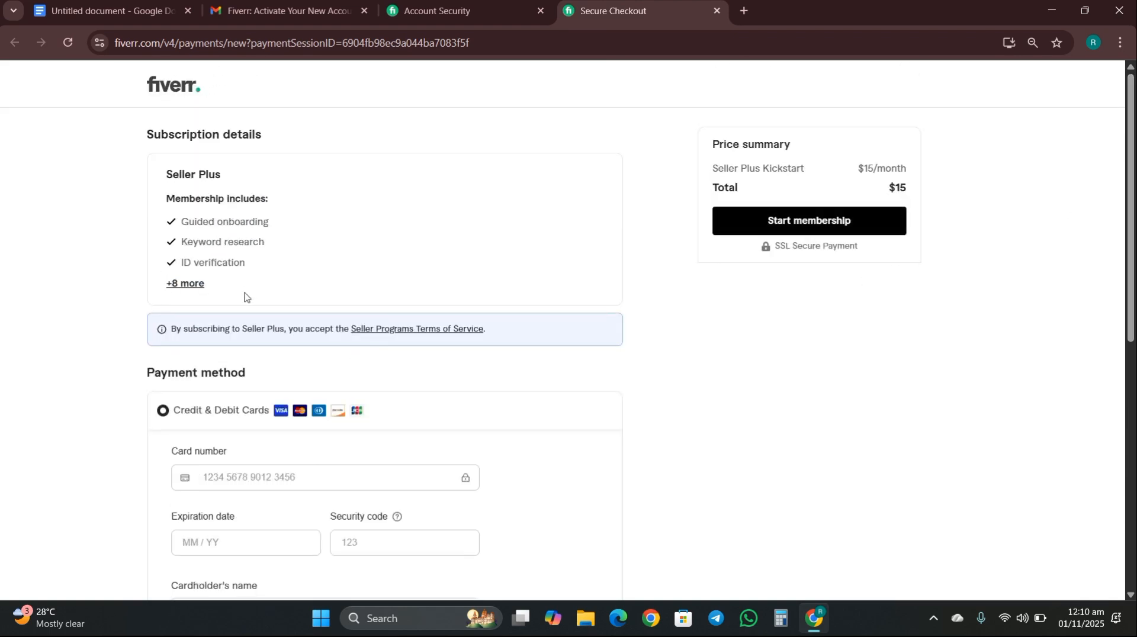
{"action": "left_click", "coordinate": [173, 284]}
{"action": "left_click_drag", "start_coordinate": [234, 218], "coordinate": [264, 395]}
{"action": "left_click", "coordinate": [267, 397]}
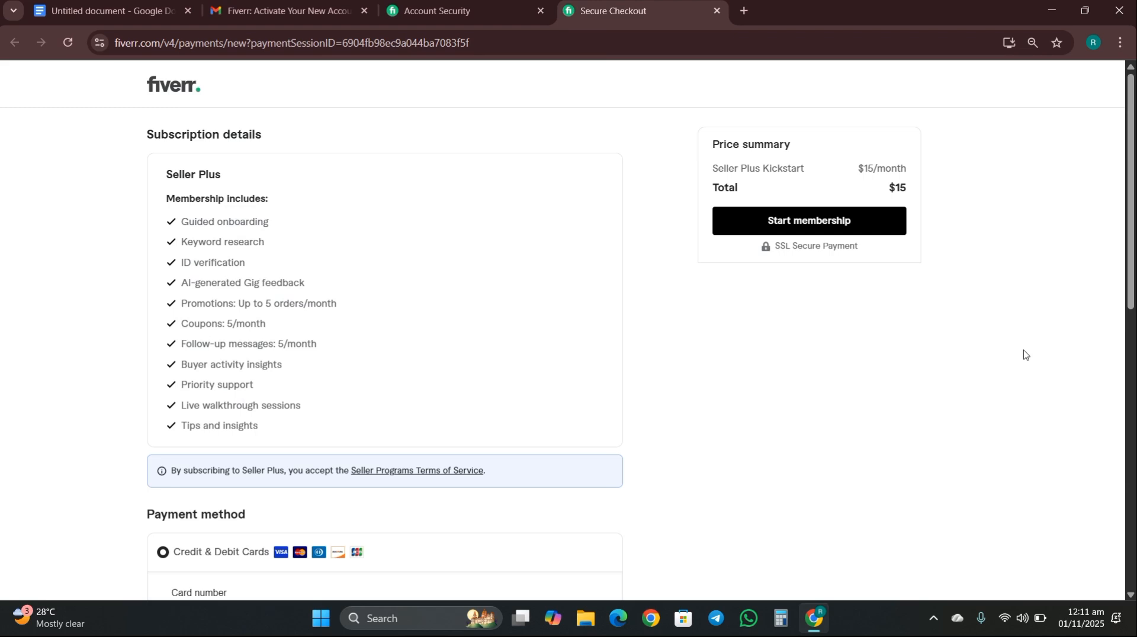
Dismiss the Kickstart offer and leave checkout for the Fiverr home page.
{"action": "left_click", "coordinate": [438, 8]}
{"action": "left_click", "coordinate": [807, 173]}
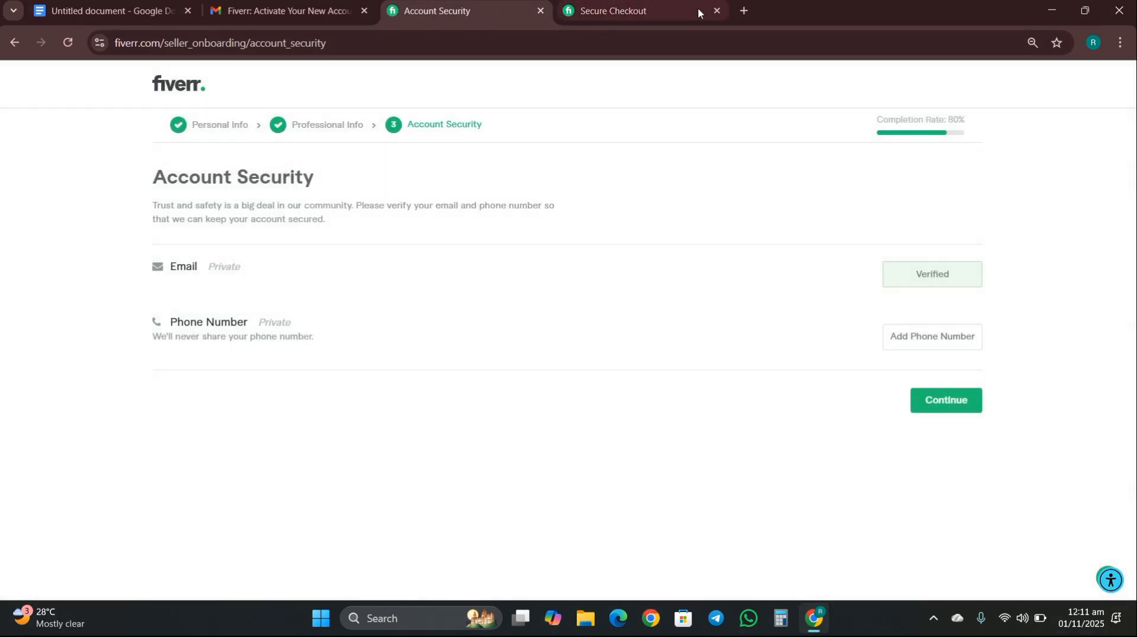
{"action": "left_click", "coordinate": [690, 15]}
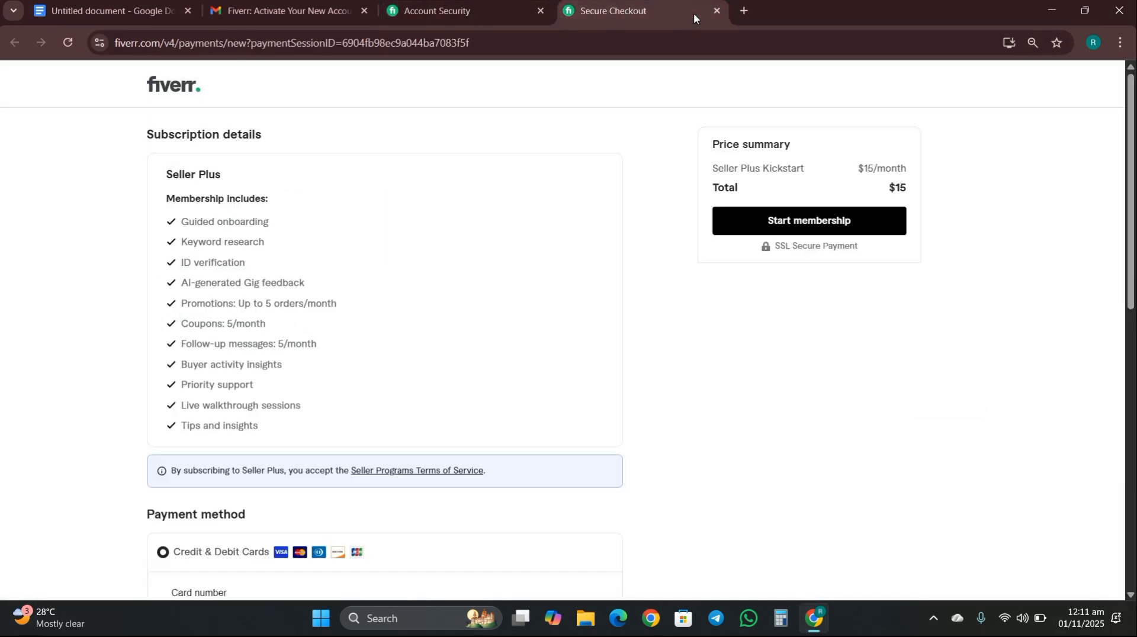
{"action": "left_click", "coordinate": [191, 88]}
{"action": "left_click", "coordinate": [634, 138]}
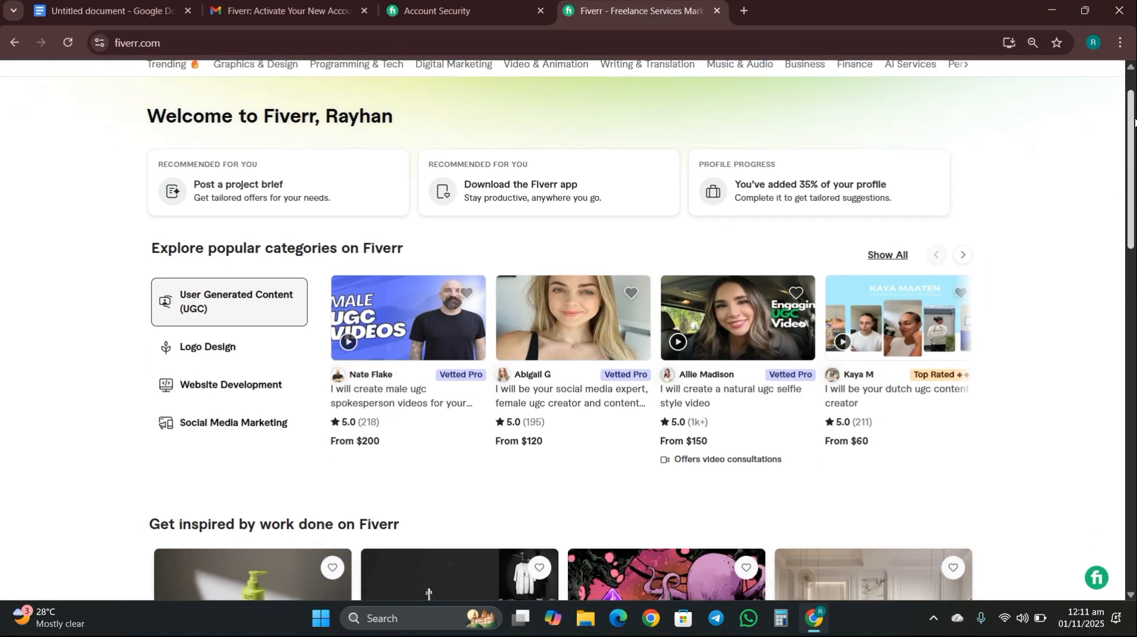
{"action": "scroll", "coordinate": [1134, 147], "scroll_direction": "down", "scroll_amount": 3}
{"action": "left_click_drag", "start_coordinate": [1136, 147], "coordinate": [1134, 104]}
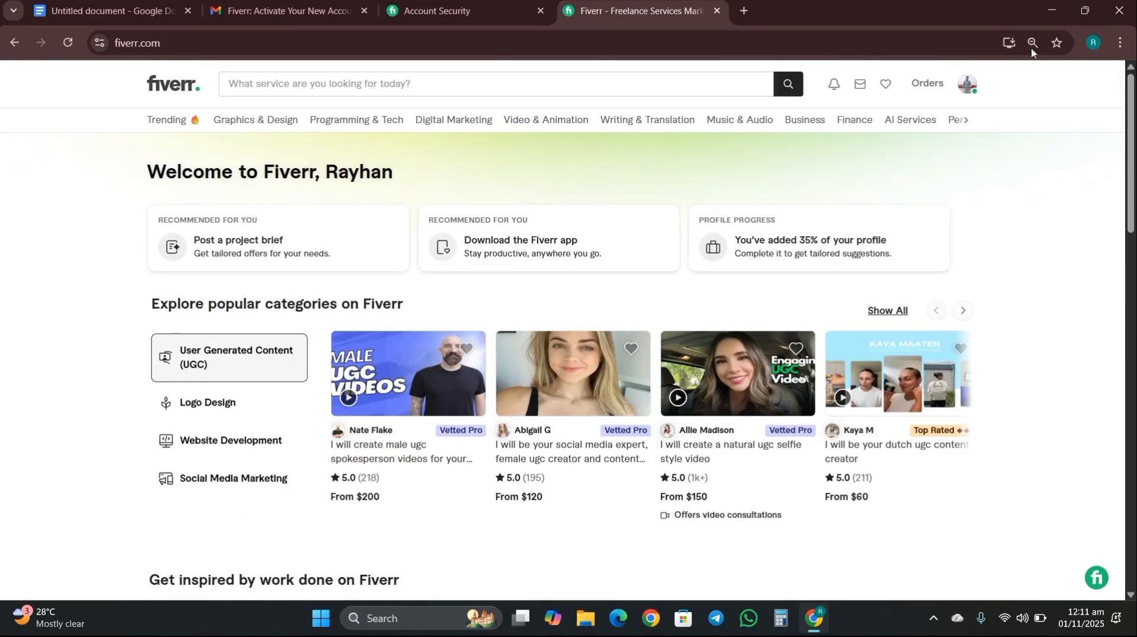
Go to the buyer profile from the account menu and switch to seller mode.
{"action": "left_click", "coordinate": [968, 83]}
{"action": "left_click", "coordinate": [841, 118]}
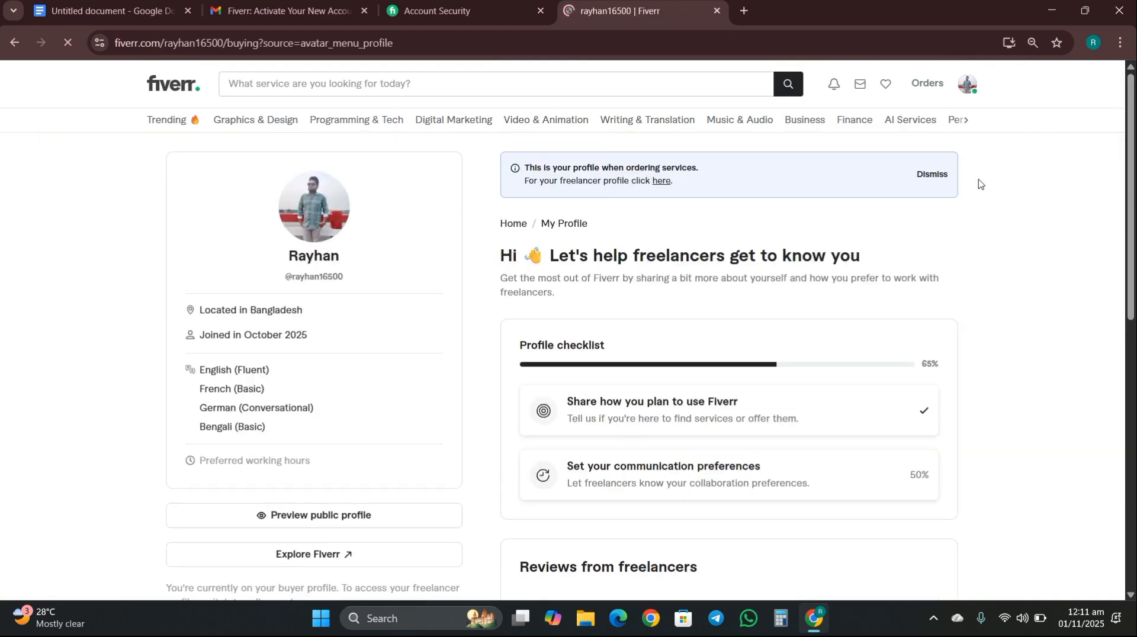
{"action": "left_click", "coordinate": [931, 173]}
{"action": "scroll", "coordinate": [954, 313], "scroll_direction": "down", "scroll_amount": 1}
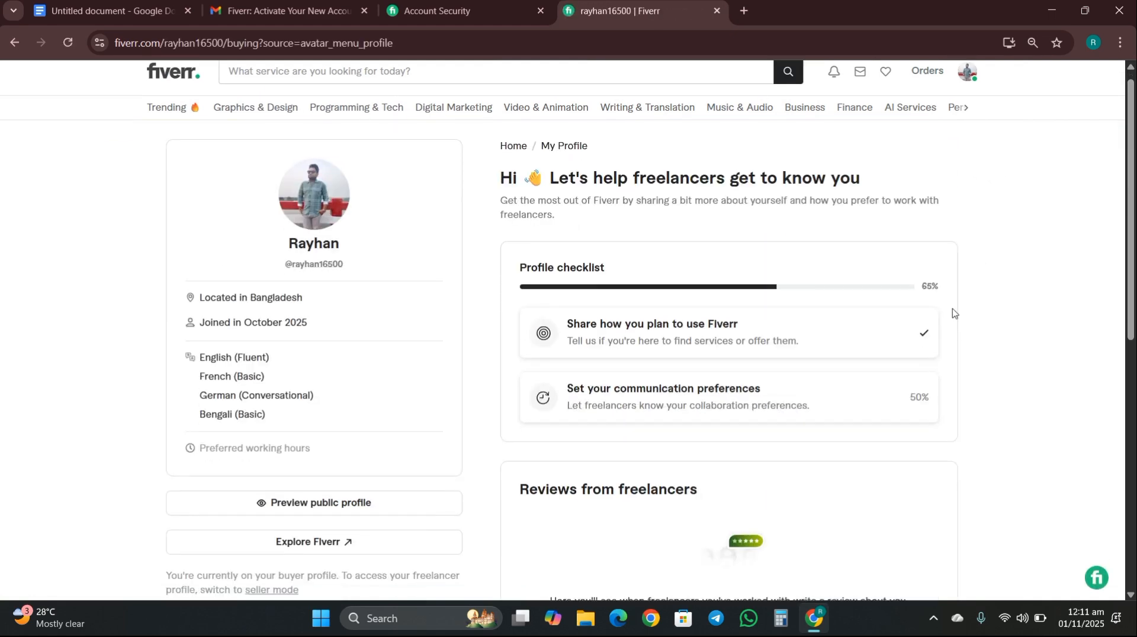
{"action": "scroll", "coordinate": [955, 314], "scroll_direction": "up", "scroll_amount": 1}
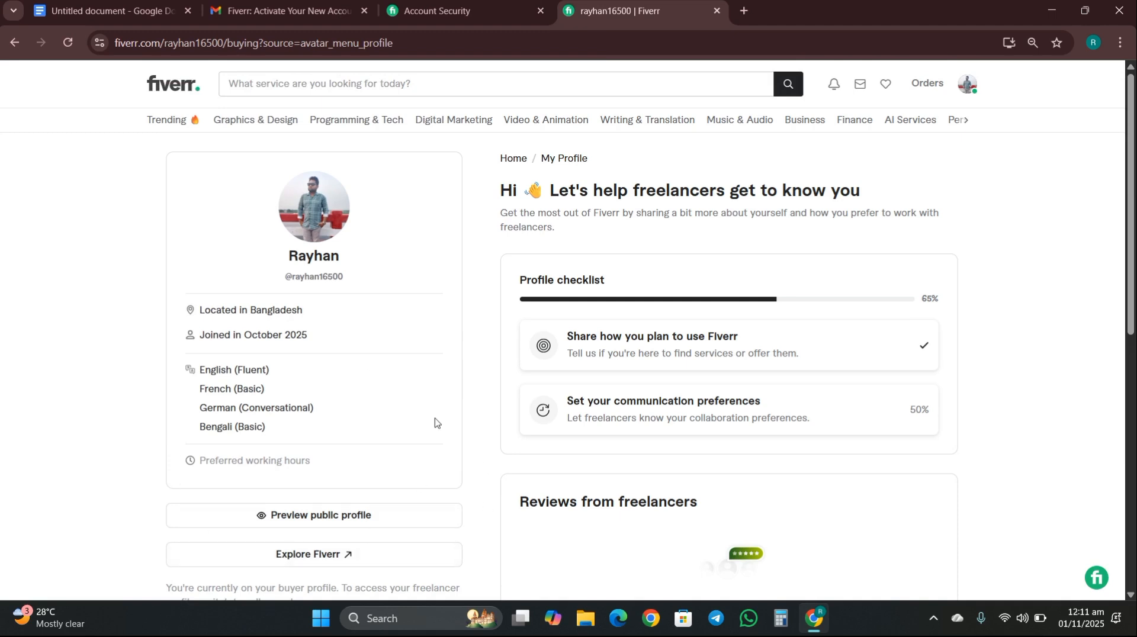
{"action": "left_click", "coordinate": [967, 85]}
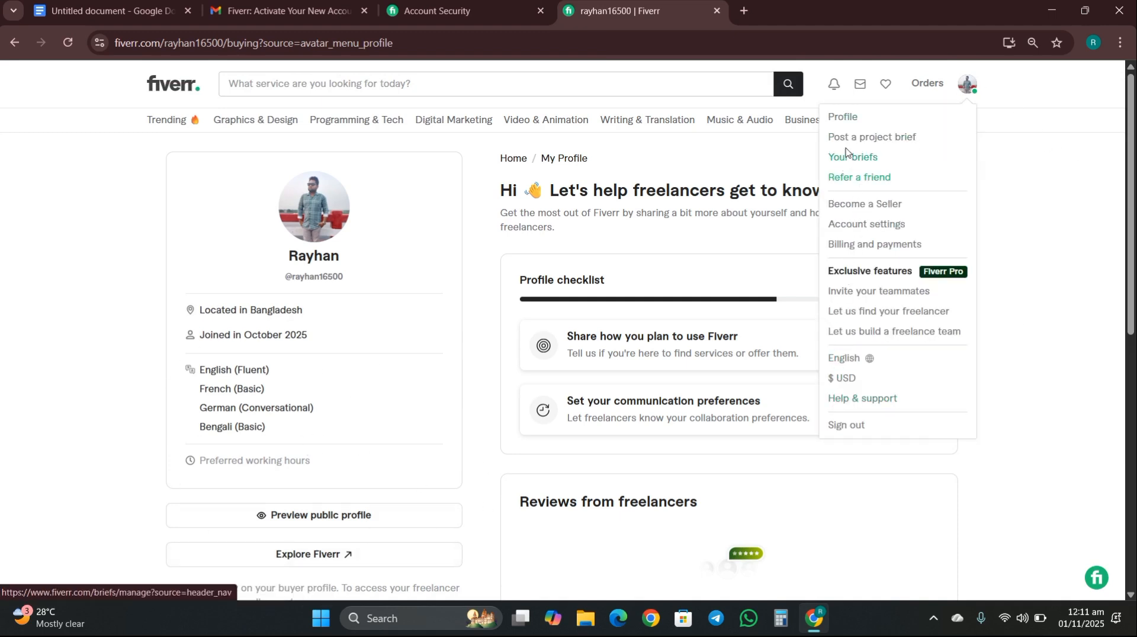
{"action": "scroll", "coordinate": [354, 556], "scroll_direction": "down", "scroll_amount": 1}
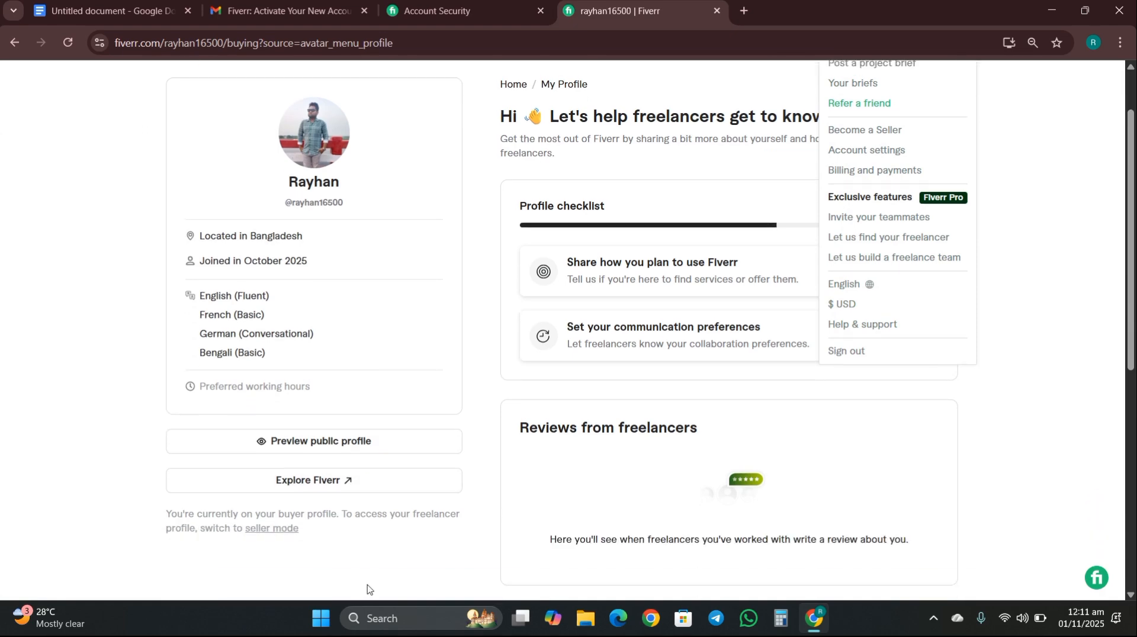
{"action": "left_click", "coordinate": [266, 529]}
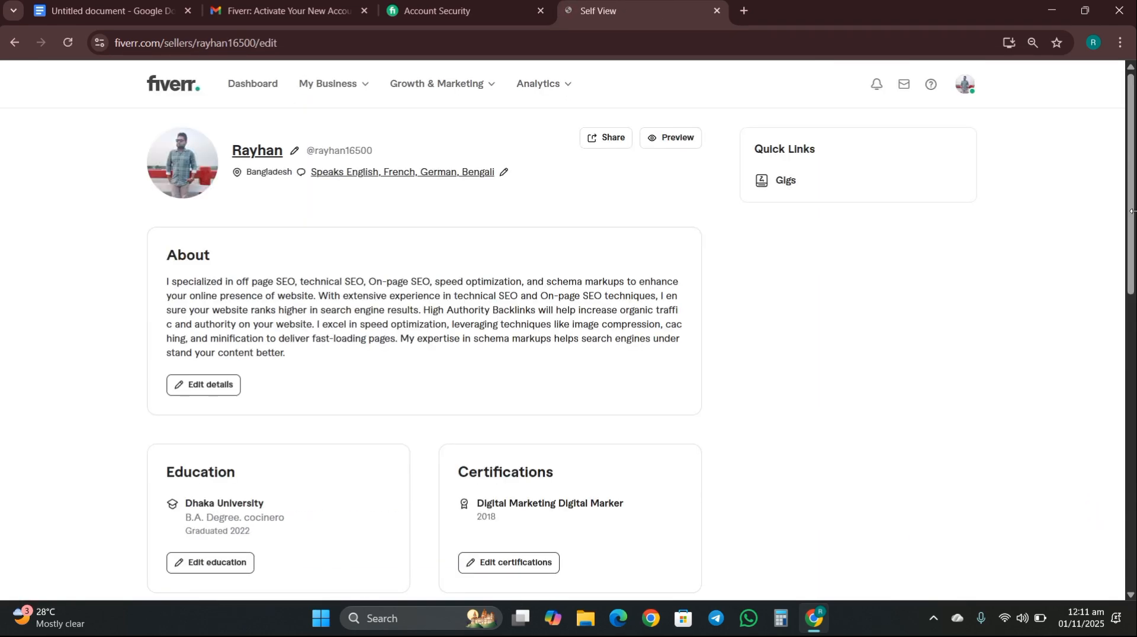
Go to Account settings through the avatar menu at the top right.
{"action": "scroll", "coordinate": [407, 322], "scroll_direction": "down", "scroll_amount": 8}
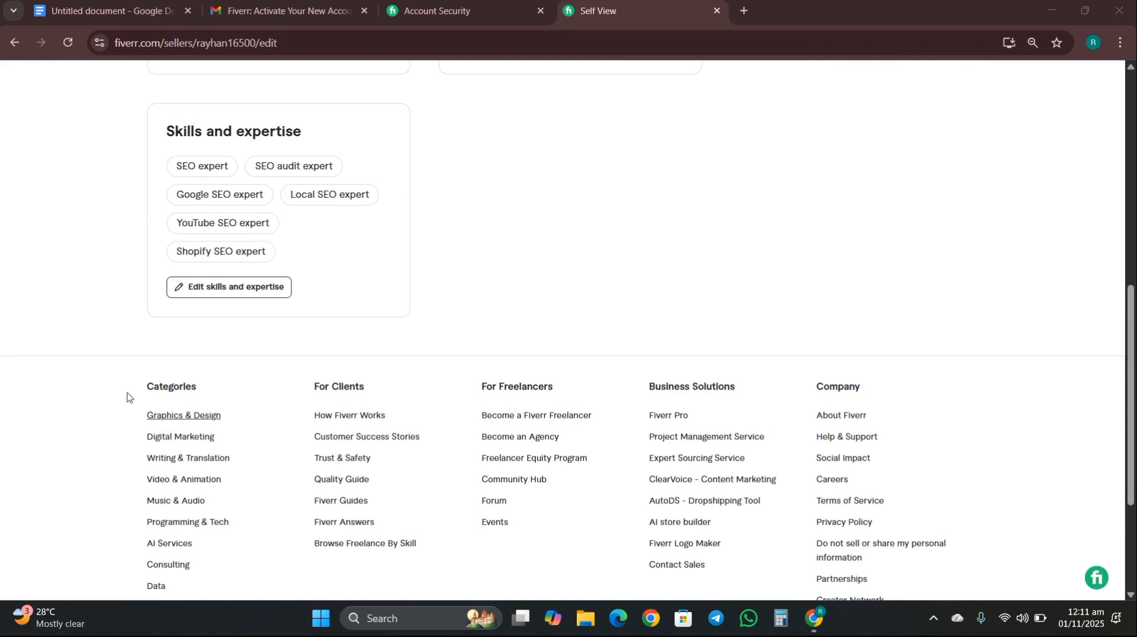
{"action": "scroll", "coordinate": [1135, 339], "scroll_direction": "up", "scroll_amount": 10}
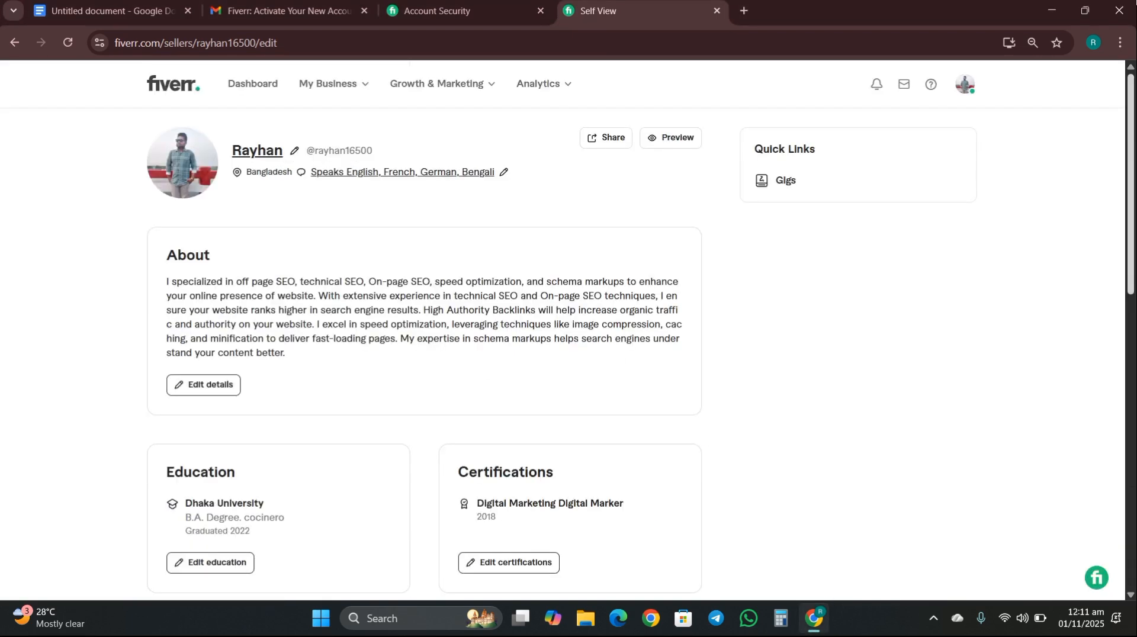
{"action": "left_click", "coordinate": [961, 87]}
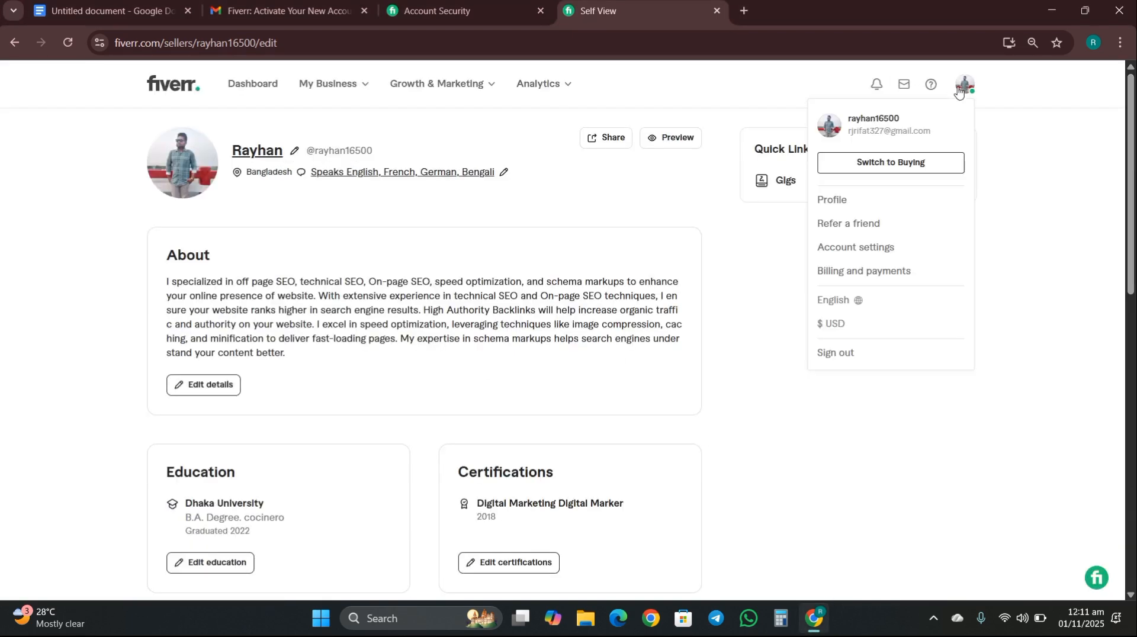
{"action": "left_click", "coordinate": [836, 248]}
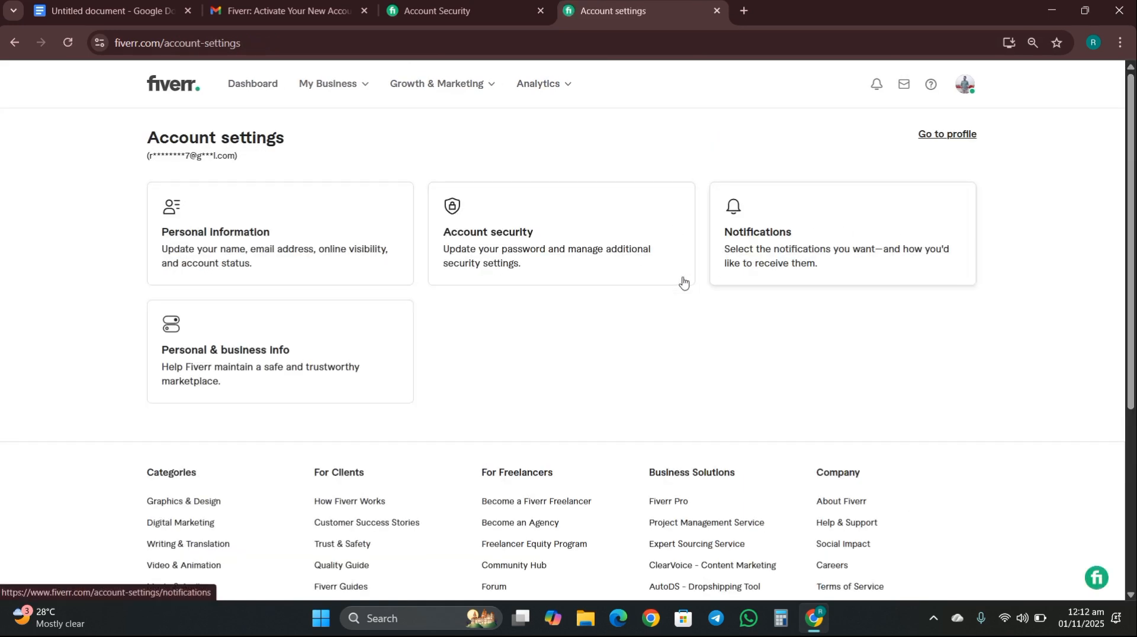
Open the Account security section of the settings page.
{"action": "left_click", "coordinate": [466, 232]}
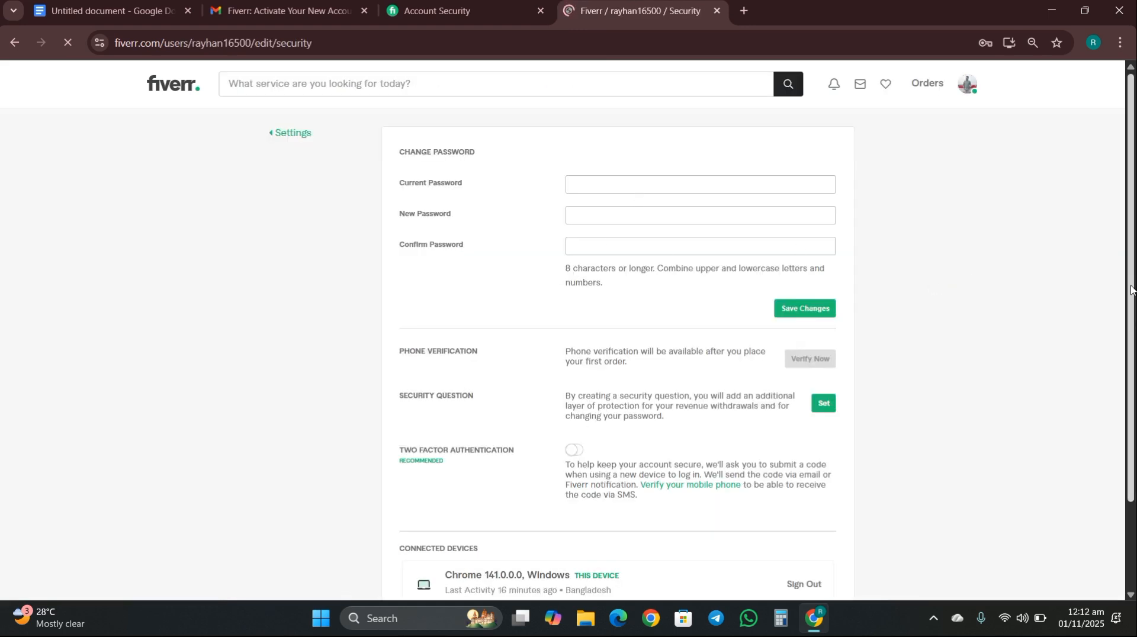
{"action": "scroll", "coordinate": [1132, 291], "scroll_direction": "down", "scroll_amount": 1}
{"action": "left_click_drag", "start_coordinate": [397, 345], "coordinate": [592, 361]}
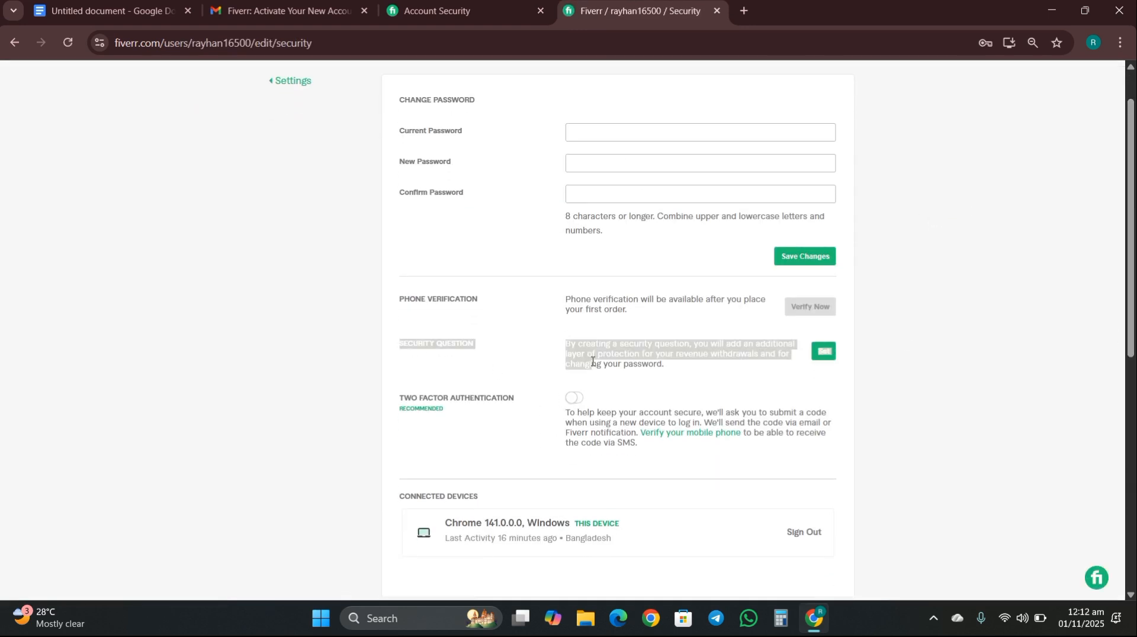
{"action": "left_click", "coordinate": [851, 376]}
Set the security question to 'What was your childhood nickname?' and enter an answer.
{"action": "left_click", "coordinate": [824, 351]}
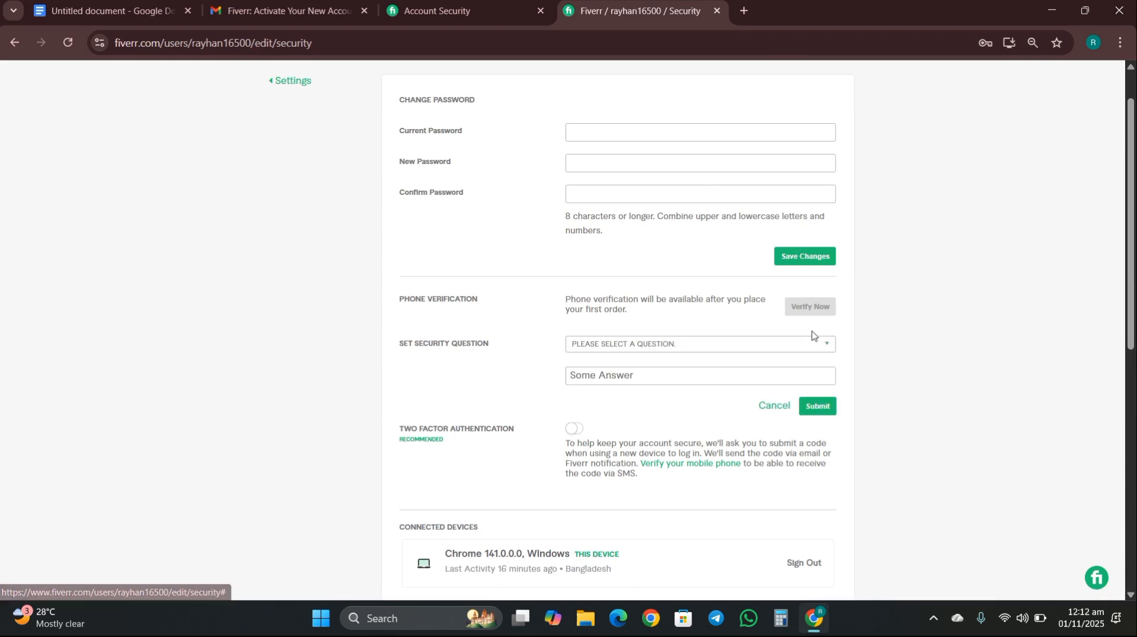
{"action": "left_click", "coordinate": [589, 344]}
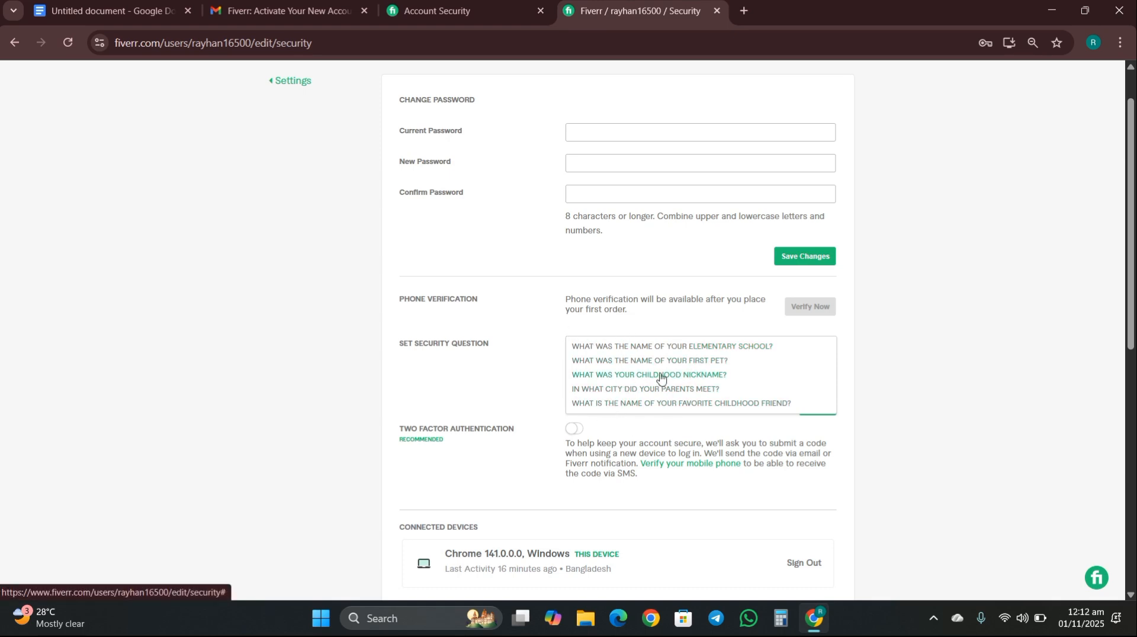
{"action": "left_click", "coordinate": [639, 380]}
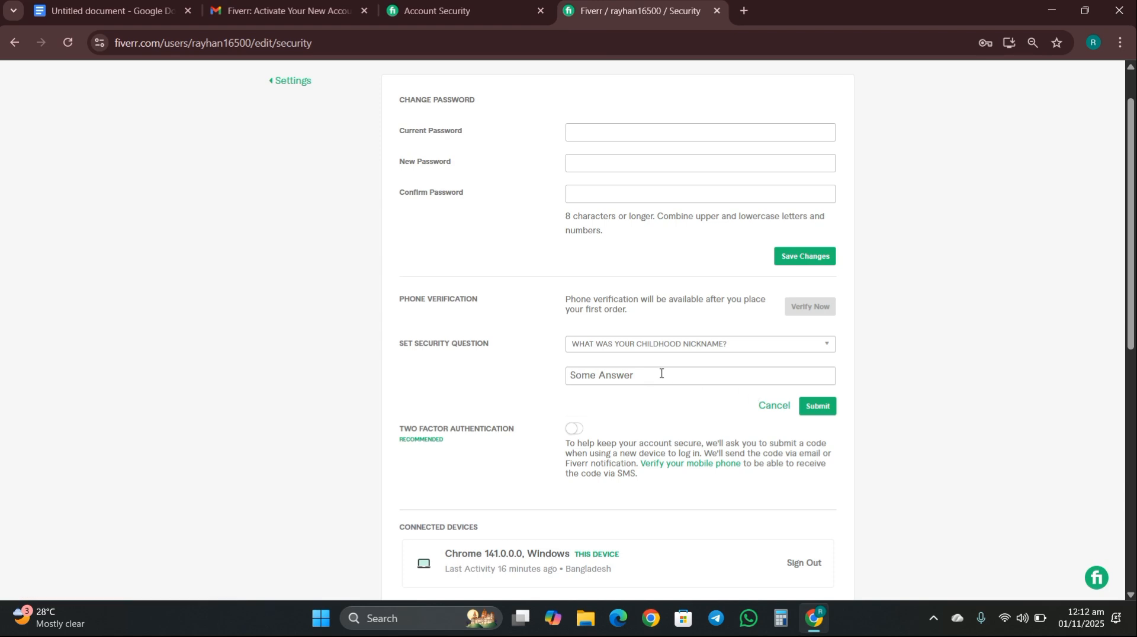
{"action": "left_click", "coordinate": [661, 374]}
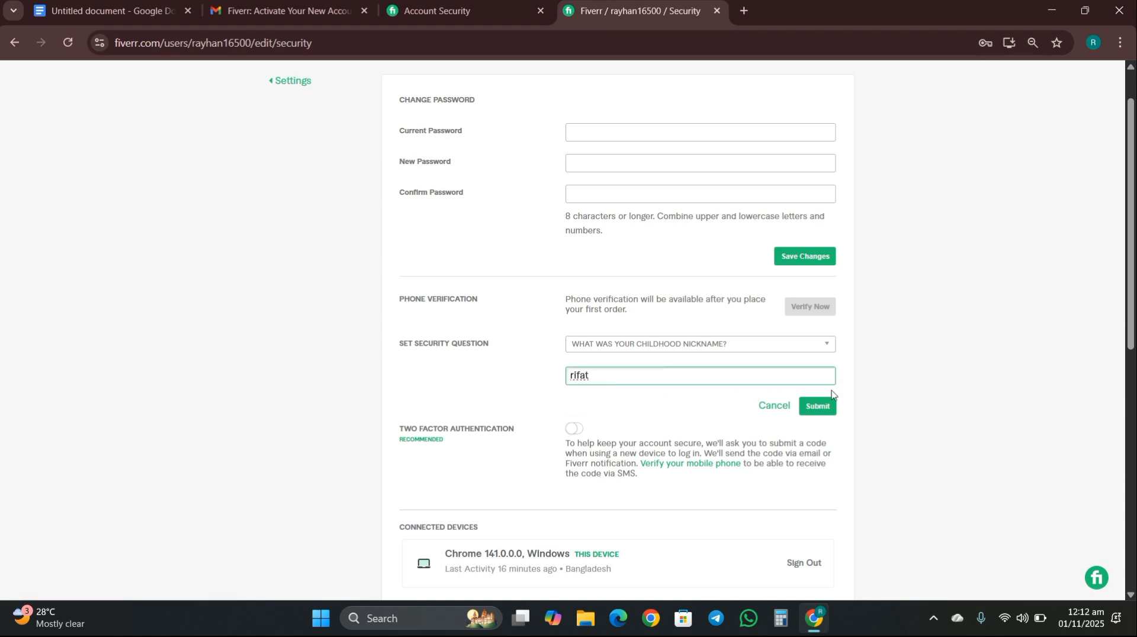
{"action": "key", "text": "super+shift+s"}
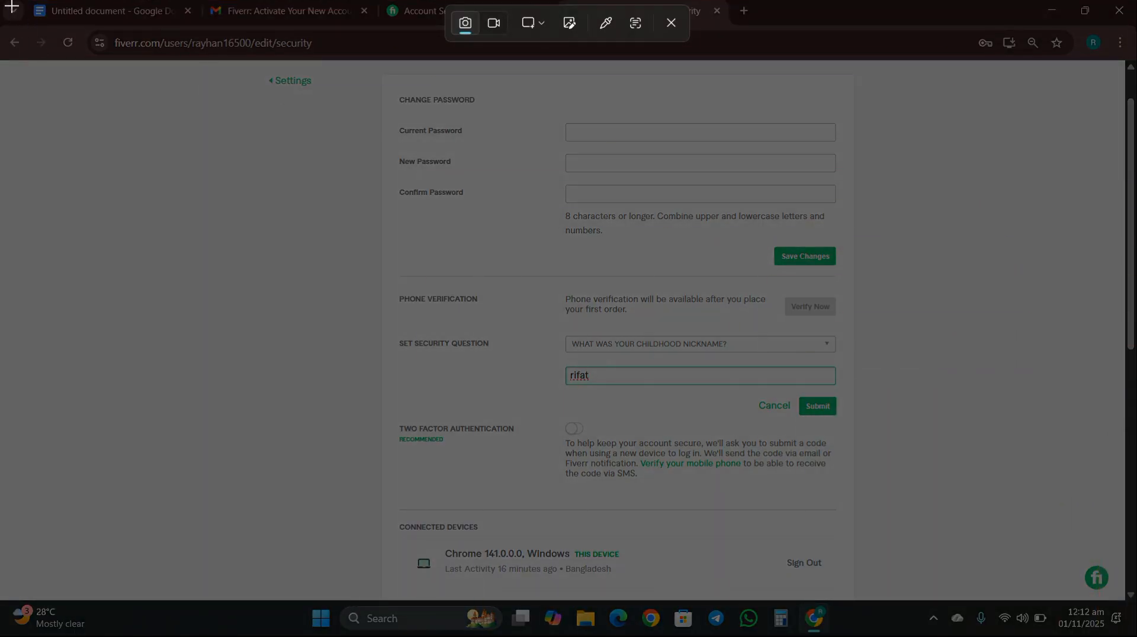
Screenshot the filled-in security form with Snipping Tool, view it, then close the editor.
{"action": "left_click_drag", "start_coordinate": [11, 7], "coordinate": [1128, 598]}
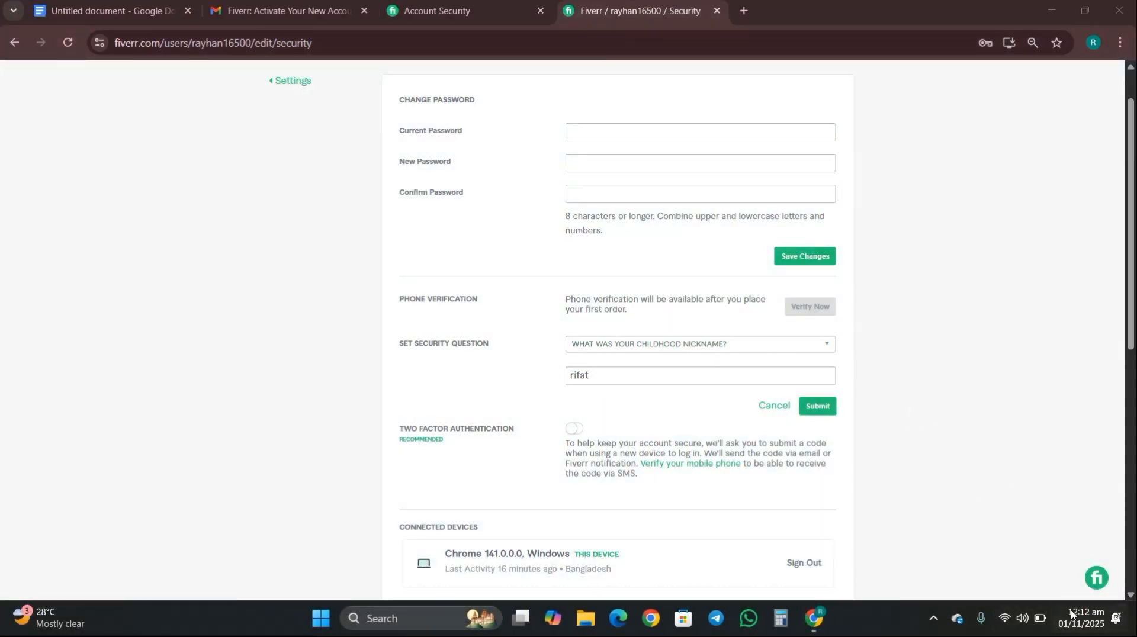
{"action": "left_click", "coordinate": [1048, 626]}
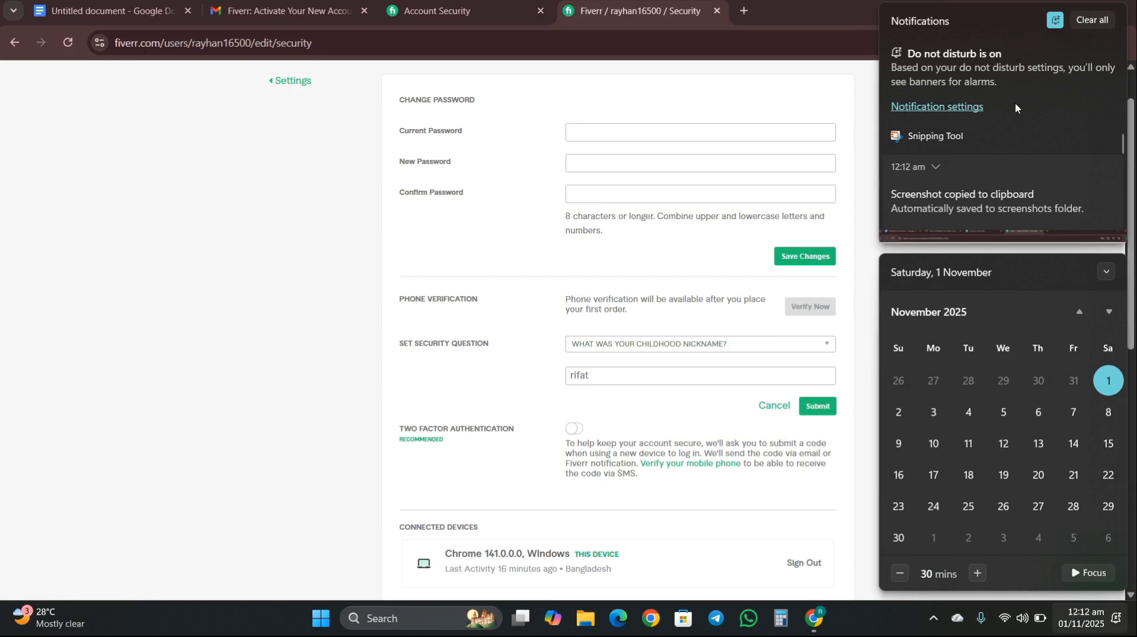
{"action": "left_click", "coordinate": [990, 200]}
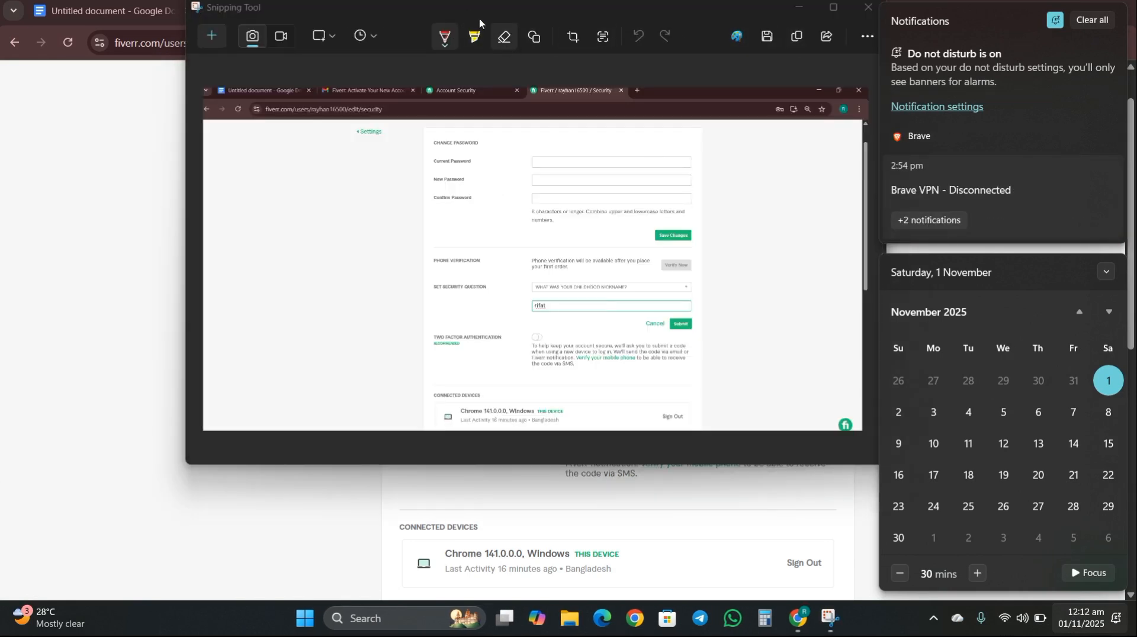
{"action": "left_click", "coordinate": [868, 7]}
{"action": "left_click_drag", "start_coordinate": [1134, 120], "coordinate": [1136, 86]}
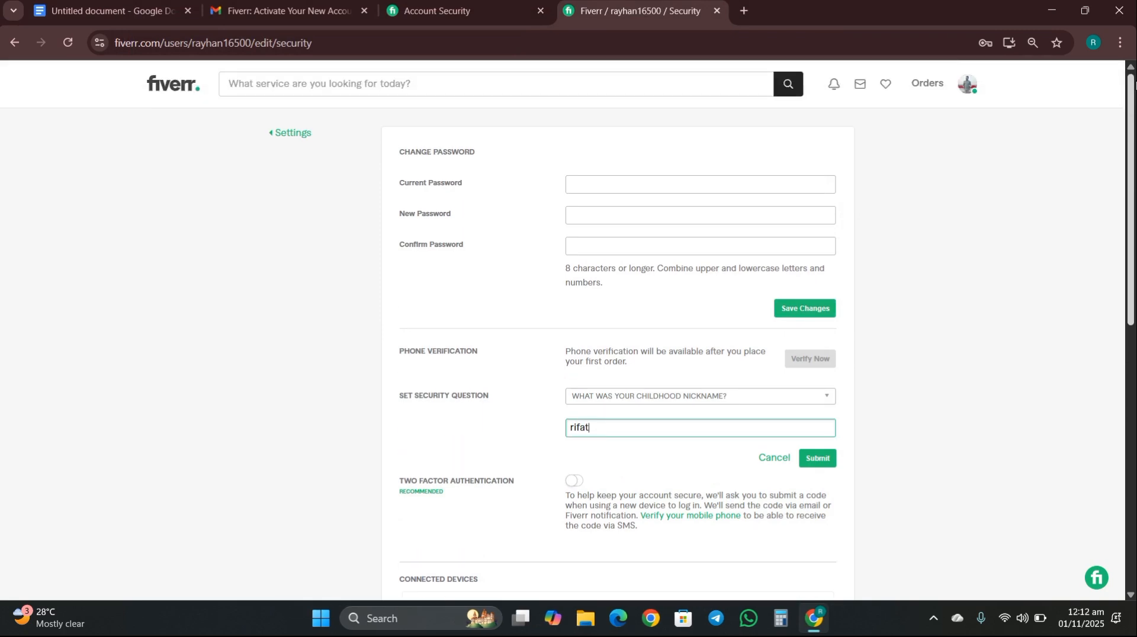
Submit the security question, go to the Profile page, and close the Account Security tab.
{"action": "left_click", "coordinate": [823, 460]}
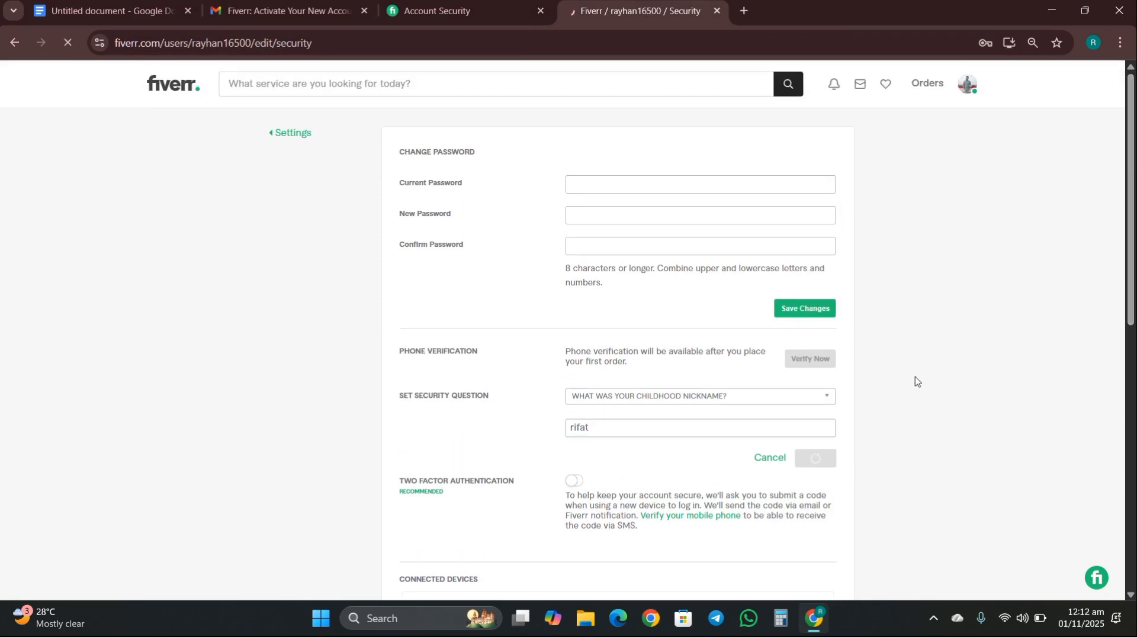
{"action": "left_click", "coordinate": [967, 110]}
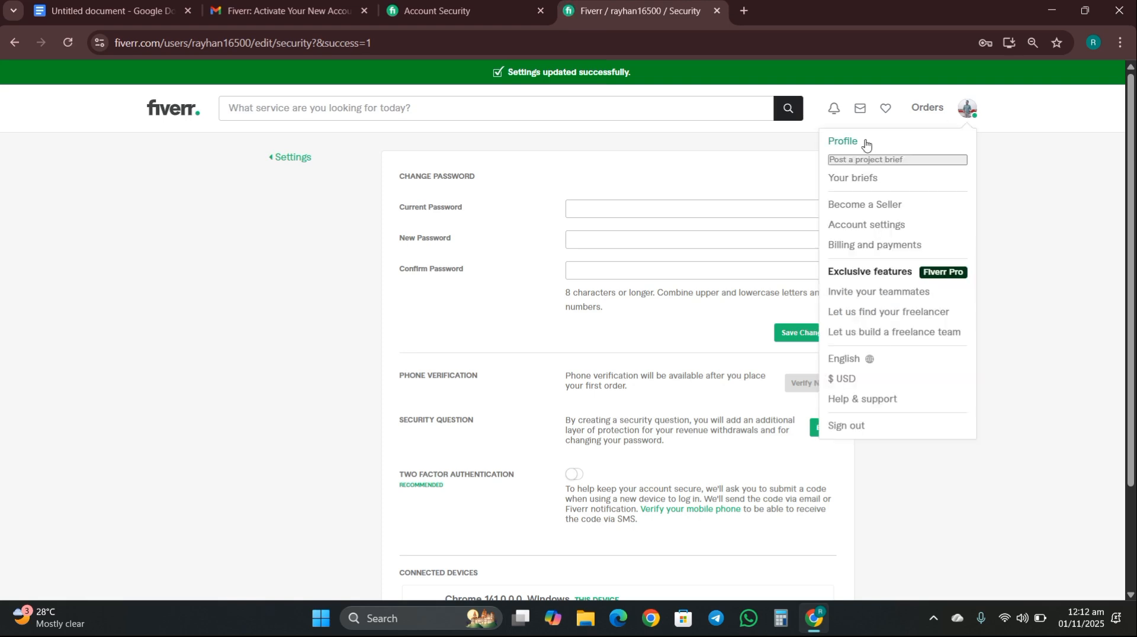
{"action": "left_click", "coordinate": [853, 142]}
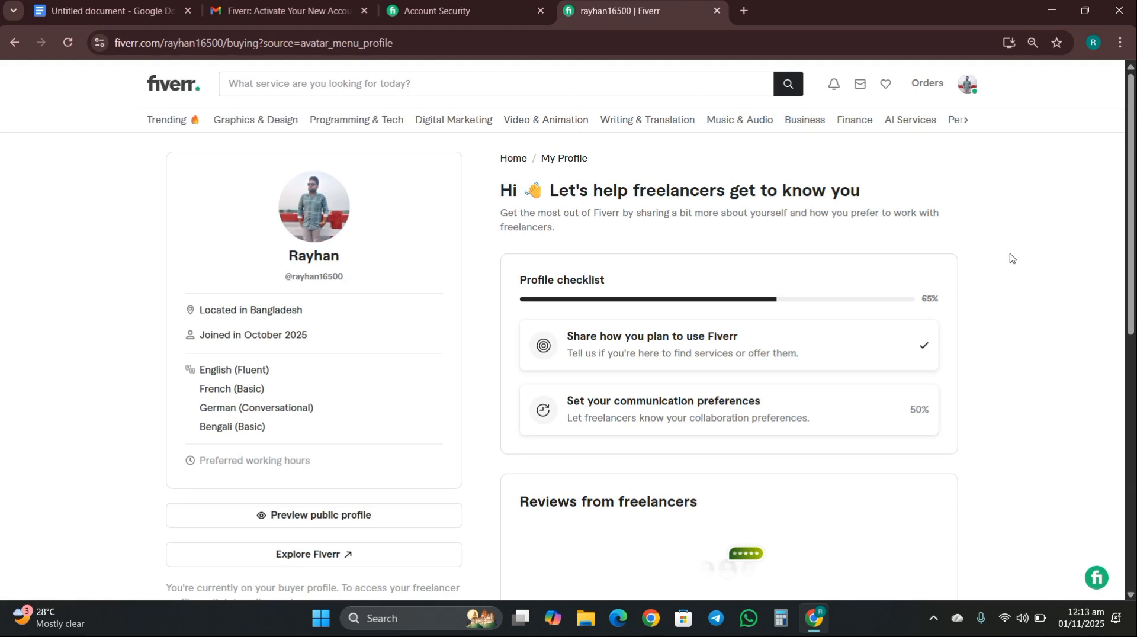
{"action": "left_click", "coordinate": [540, 11]}
Search 'fiverr' in a new tab and load the signed-in Fiverr home page.
{"action": "left_click", "coordinate": [570, 13]}
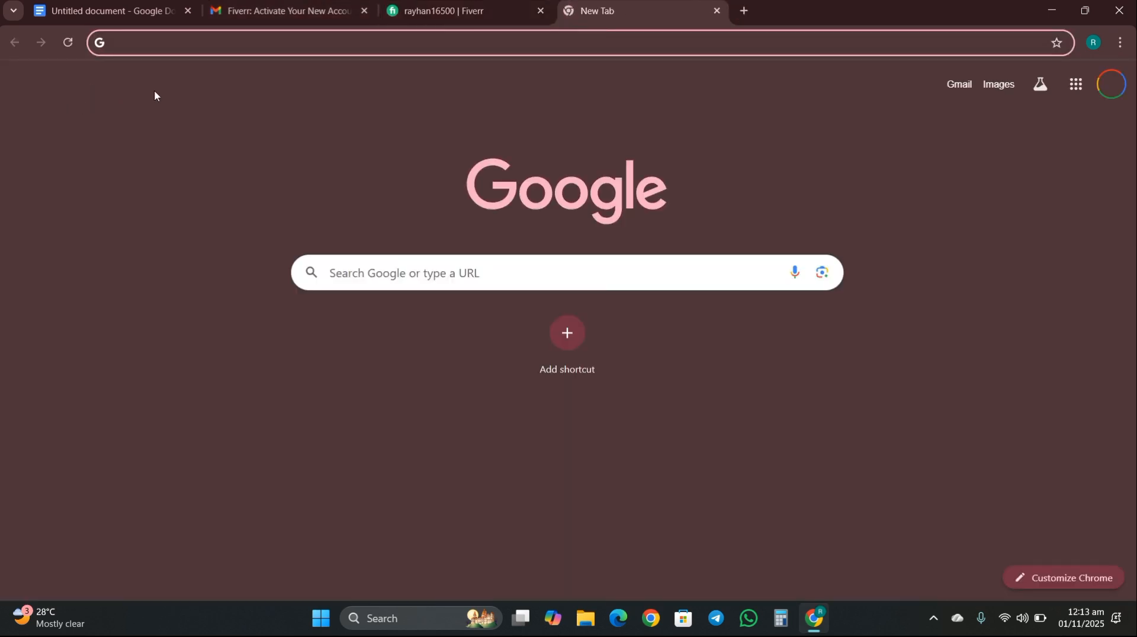
{"action": "type", "text": "f"}
{"action": "key", "text": "Return"}
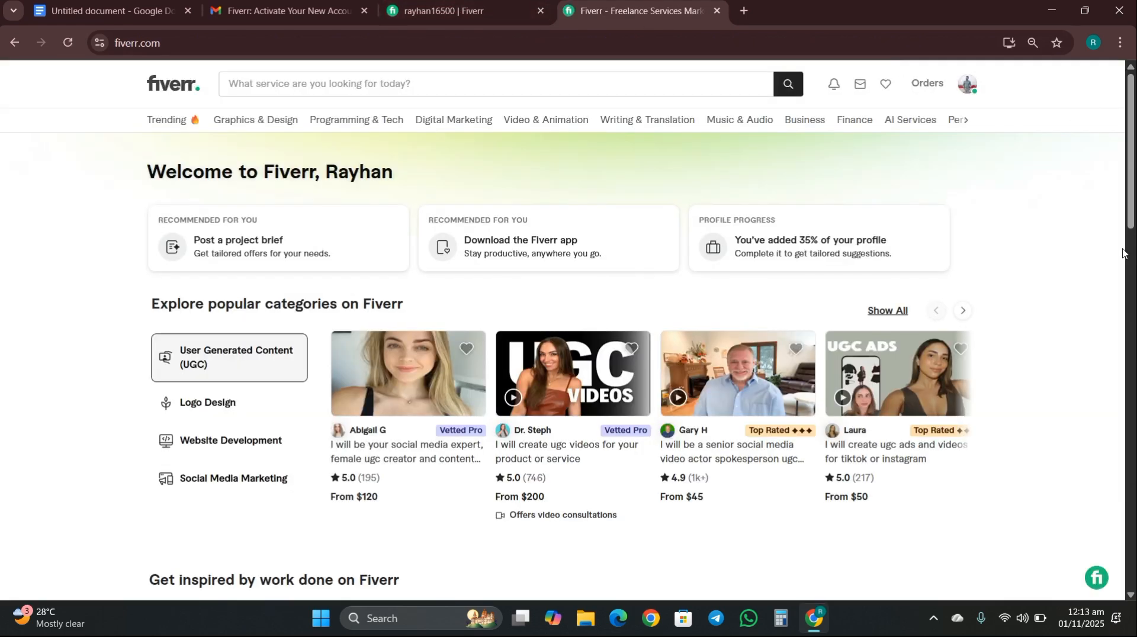
{"action": "scroll", "coordinate": [1122, 253], "scroll_direction": "down", "scroll_amount": 1}
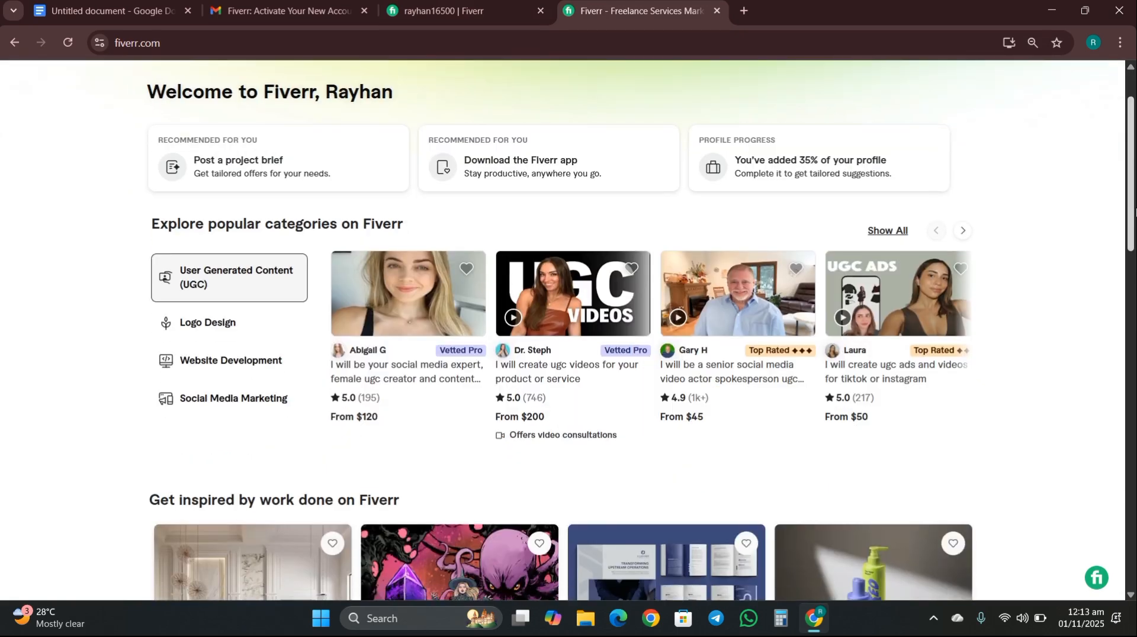
{"action": "left_click_drag", "start_coordinate": [1136, 214], "coordinate": [1131, 181]}
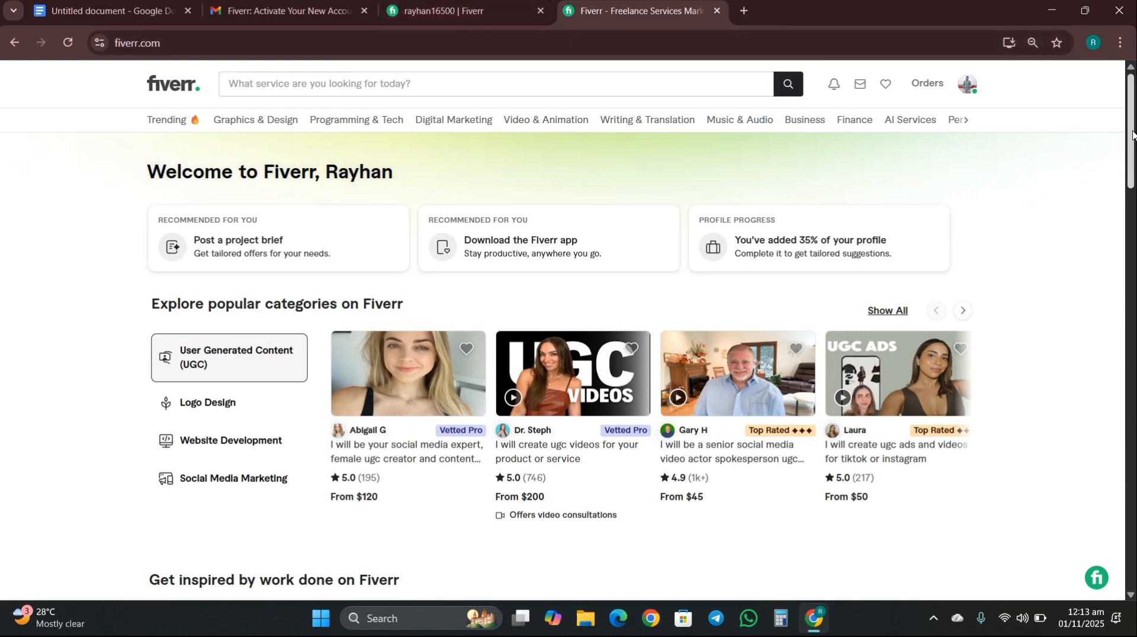
{"action": "left_click_drag", "start_coordinate": [1133, 134], "coordinate": [1132, 165]}
{"action": "scroll", "coordinate": [1124, 134], "scroll_direction": "down", "scroll_amount": 5}
{"action": "scroll", "coordinate": [1124, 135], "scroll_direction": "up", "scroll_amount": 5}
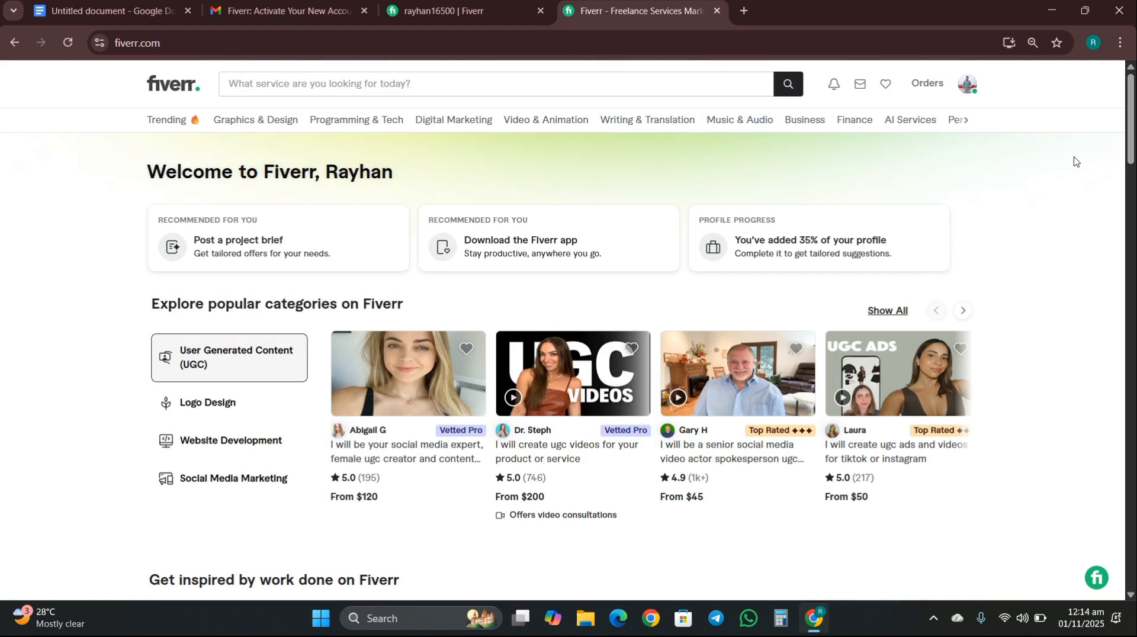